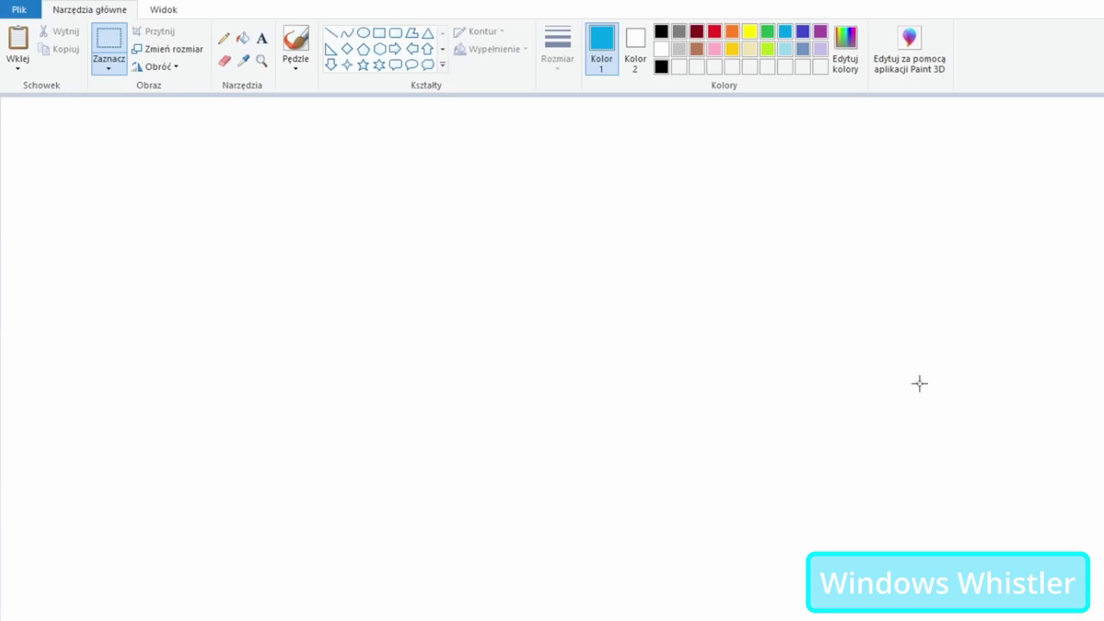
Step: Fill the canvas black and draw a slanted white line near its centre
click(242, 38)
click(661, 31)
click(575, 144)
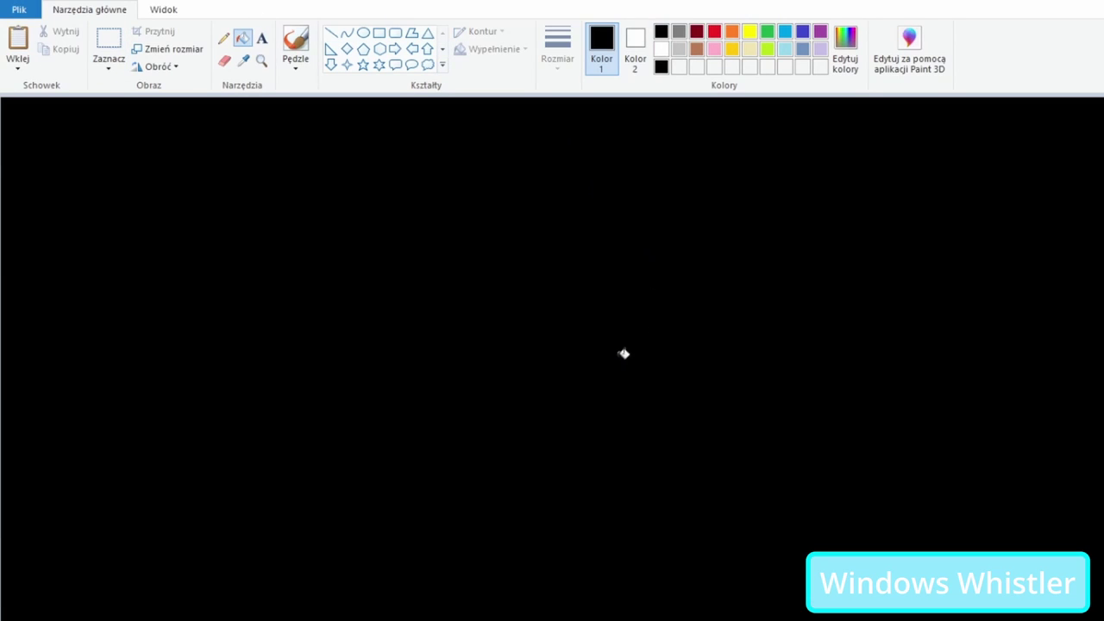
click(330, 32)
click(661, 48)
drag(510, 238, 449, 437)
key(ctrl+z)
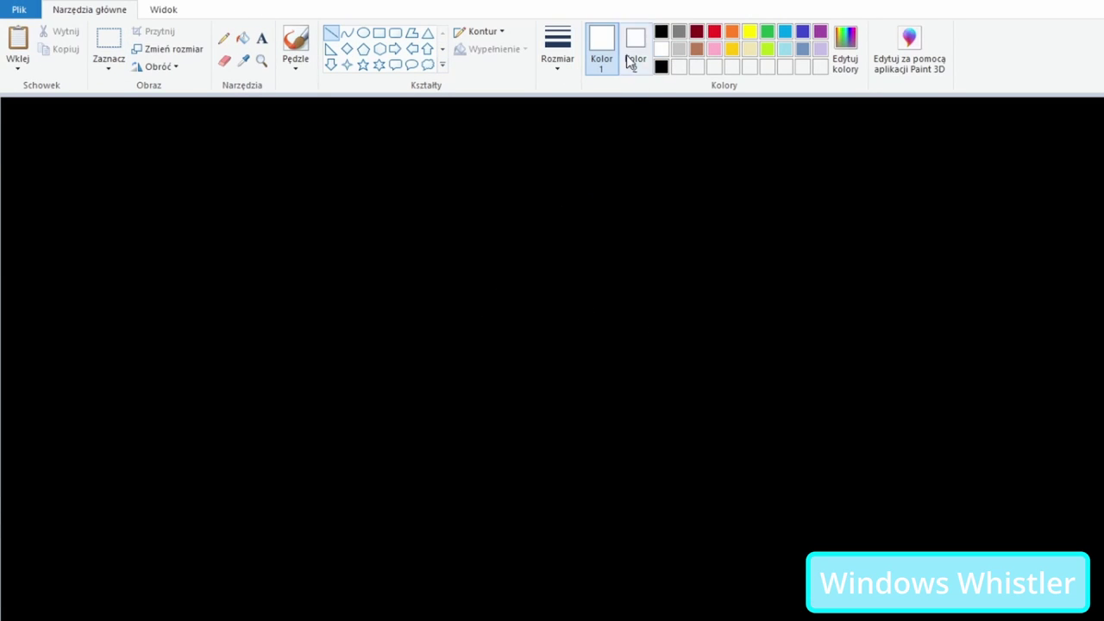
drag(399, 199, 307, 471)
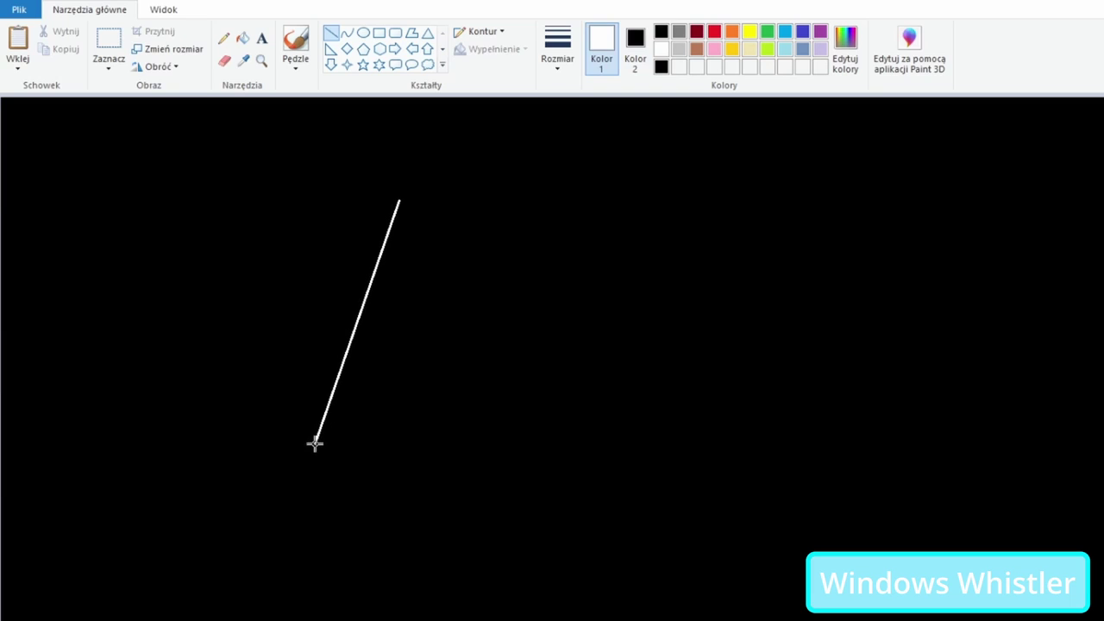
Step: Copy the white line and paste parallel duplicates to its right
click(110, 34)
drag(245, 138, 546, 520)
click(860, 414)
drag(219, 168, 460, 494)
key(ctrl+c)
key(ctrl+v)
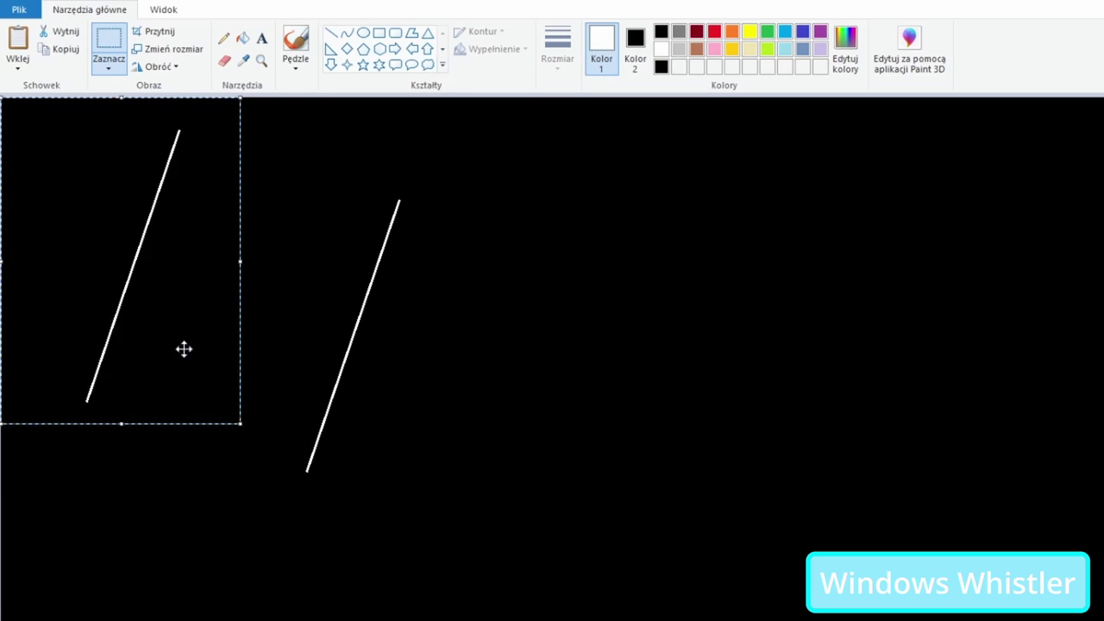
drag(183, 348, 433, 322)
click(608, 330)
key(ctrl+v)
drag(492, 403, 498, 424)
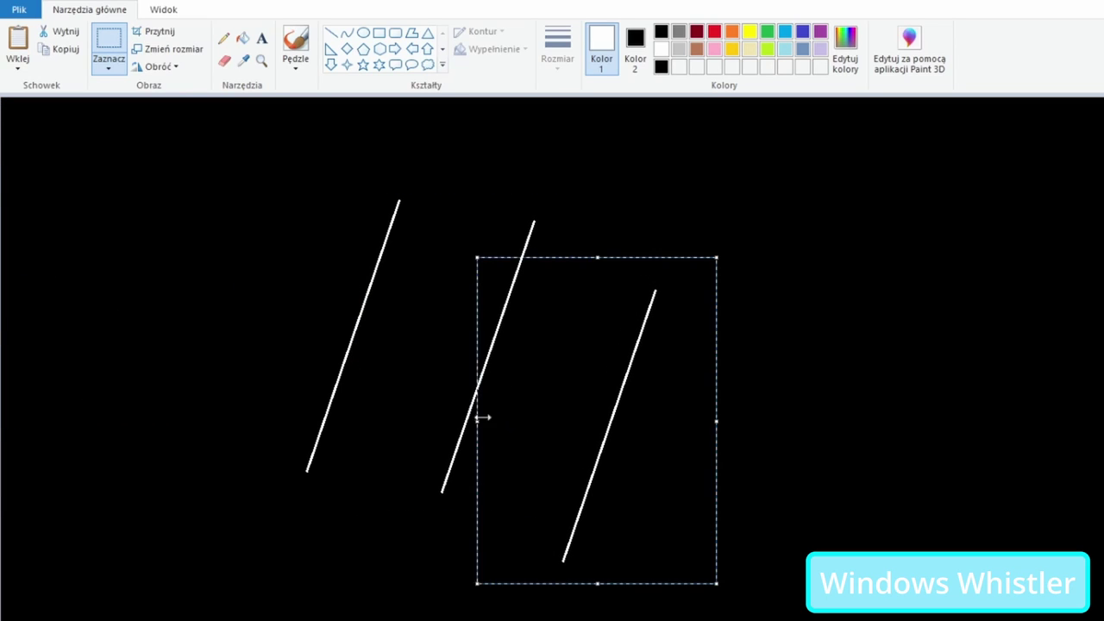
click(287, 333)
Step: Try a curve joining the lines' bottom ends, then undo it
click(346, 33)
drag(307, 471, 564, 561)
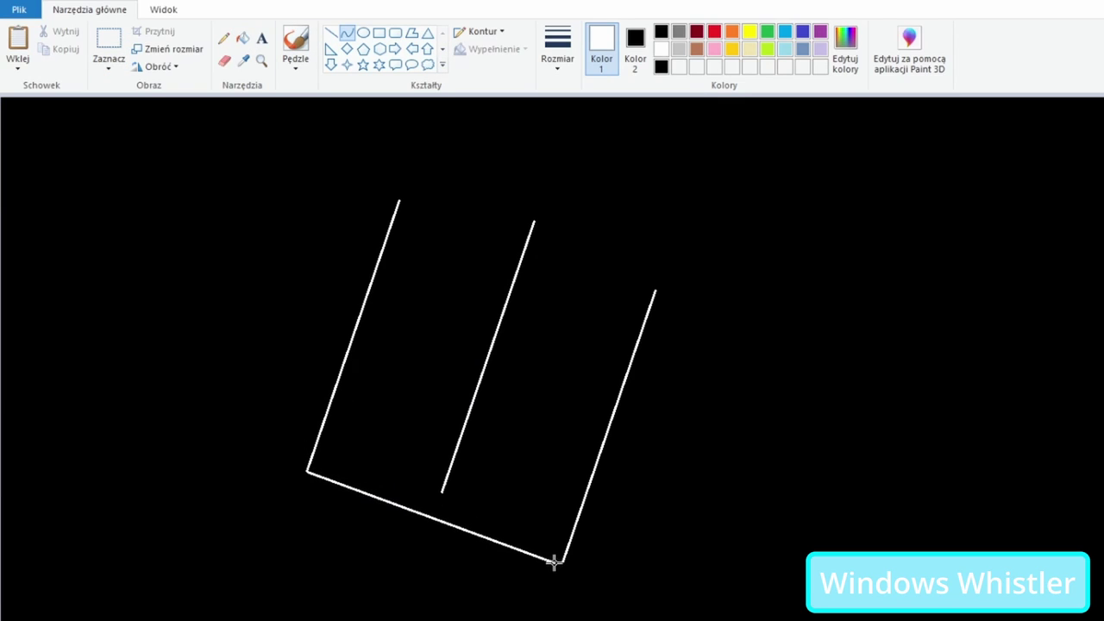
mouse_move(375, 497)
mouse_down()
mouse_move(512, 517)
mouse_move(487, 443)
mouse_up()
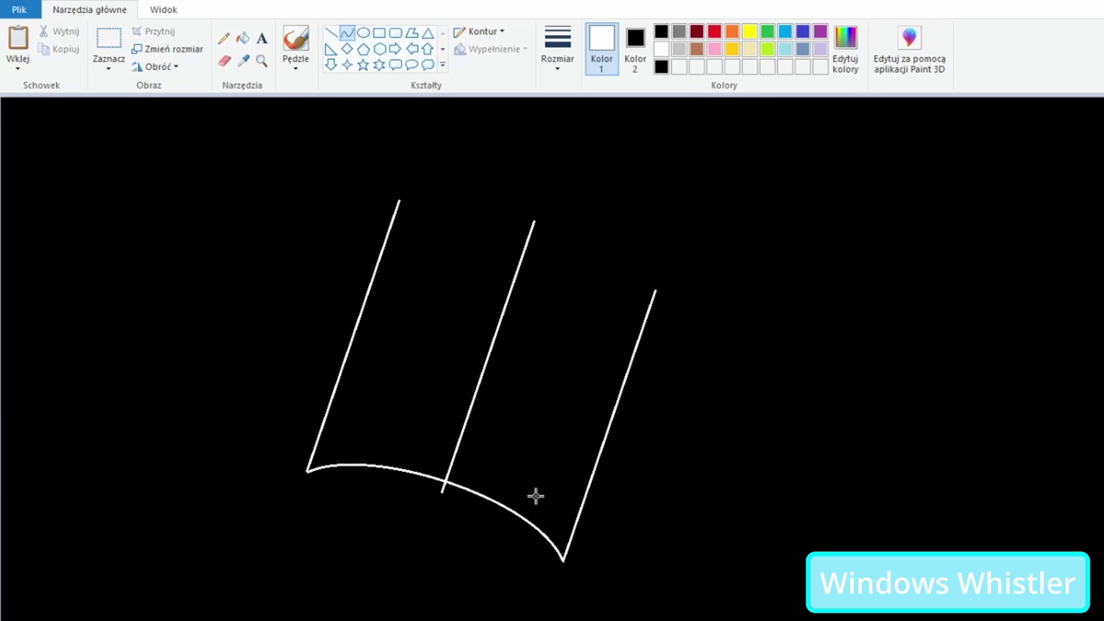
key(ctrl+z)
key(ctrl+z)
Step: Reposition the second line and place a third parallel line to the right
key(ctrl+z)
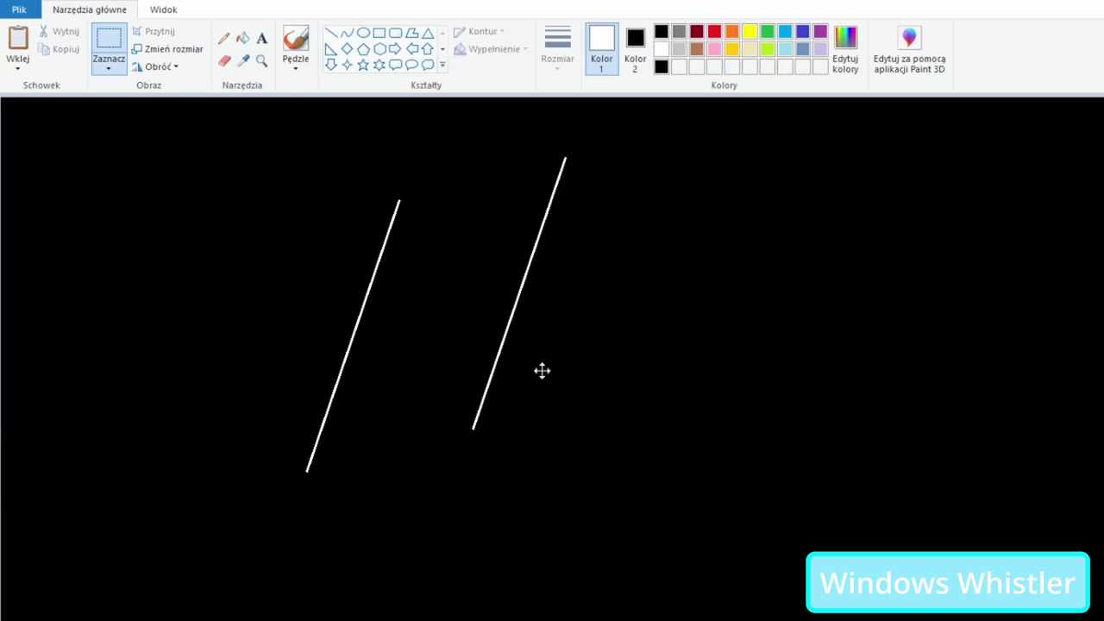
key(ctrl+z)
drag(525, 391, 517, 417)
key(ctrl+v)
mouse_move(148, 321)
mouse_down()
mouse_move(613, 460)
mouse_move(613, 488)
mouse_move(619, 473)
mouse_up()
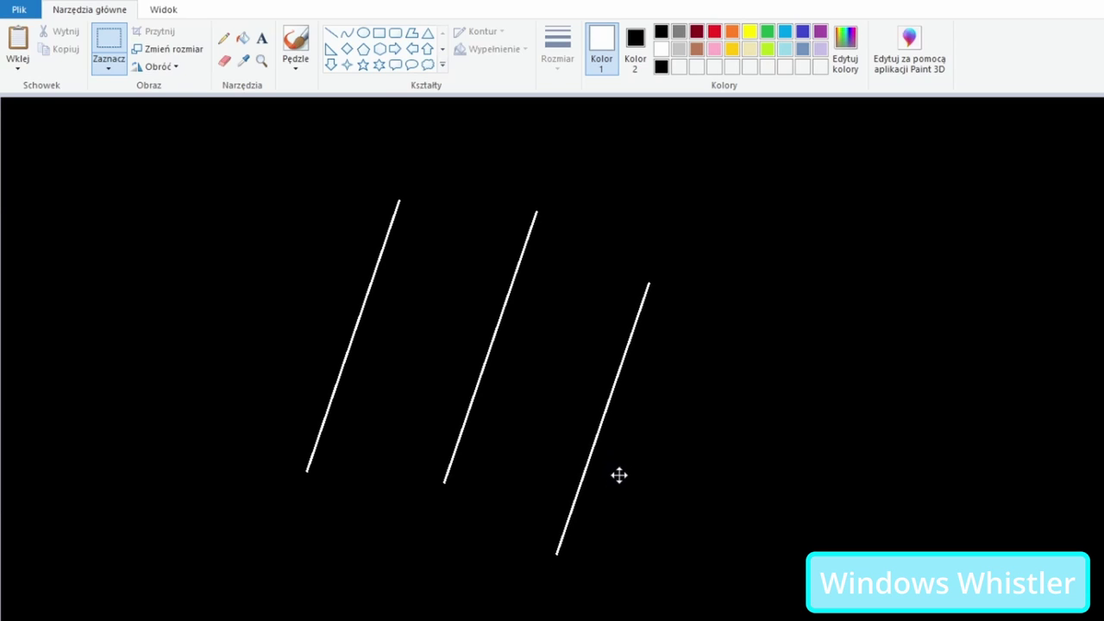
click(346, 32)
Step: Draw a curve joining the lines' bottom ends and copy it onto their top ends
mouse_move(306, 472)
mouse_down()
mouse_move(552, 535)
mouse_move(556, 553)
mouse_move(409, 464)
mouse_move(482, 483)
mouse_move(461, 471)
mouse_move(805, 430)
mouse_up()
drag(674, 375, 929, 492)
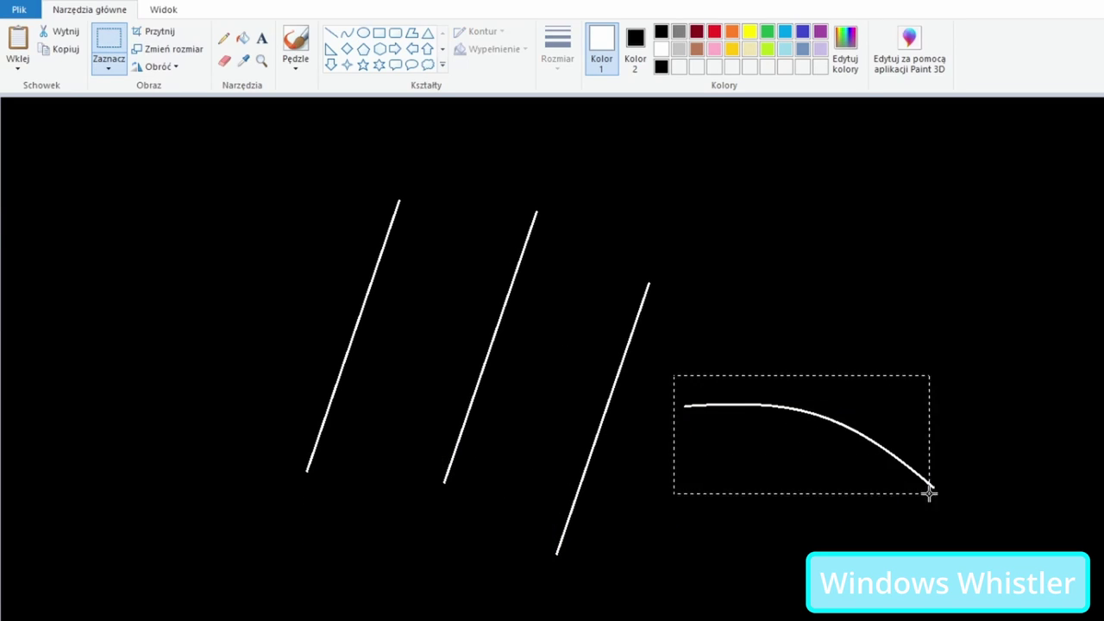
key(ctrl+c)
key(ctrl+v)
drag(50, 163, 340, 497)
drag(400, 524, 492, 251)
mouse_move(555, 230)
mouse_down()
mouse_move(687, 207)
mouse_move(557, 232)
mouse_up()
Step: Paste two curve copies across the middle as a double crossbar
click(293, 438)
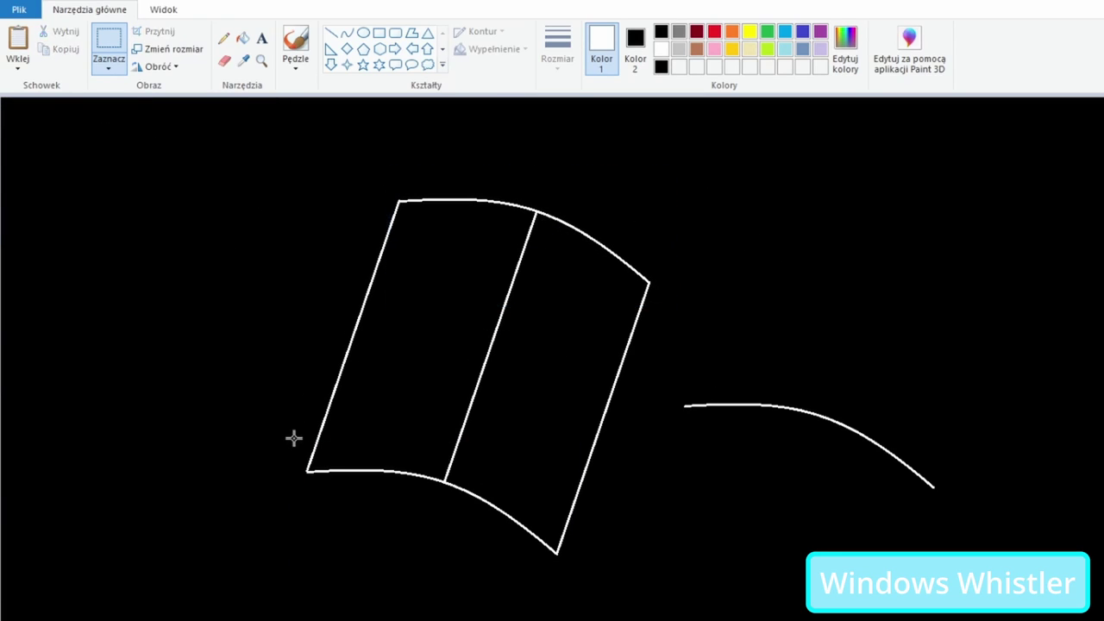
key(ctrl+v)
mouse_move(126, 194)
mouse_down()
mouse_move(471, 366)
mouse_move(471, 377)
mouse_move(475, 369)
mouse_up()
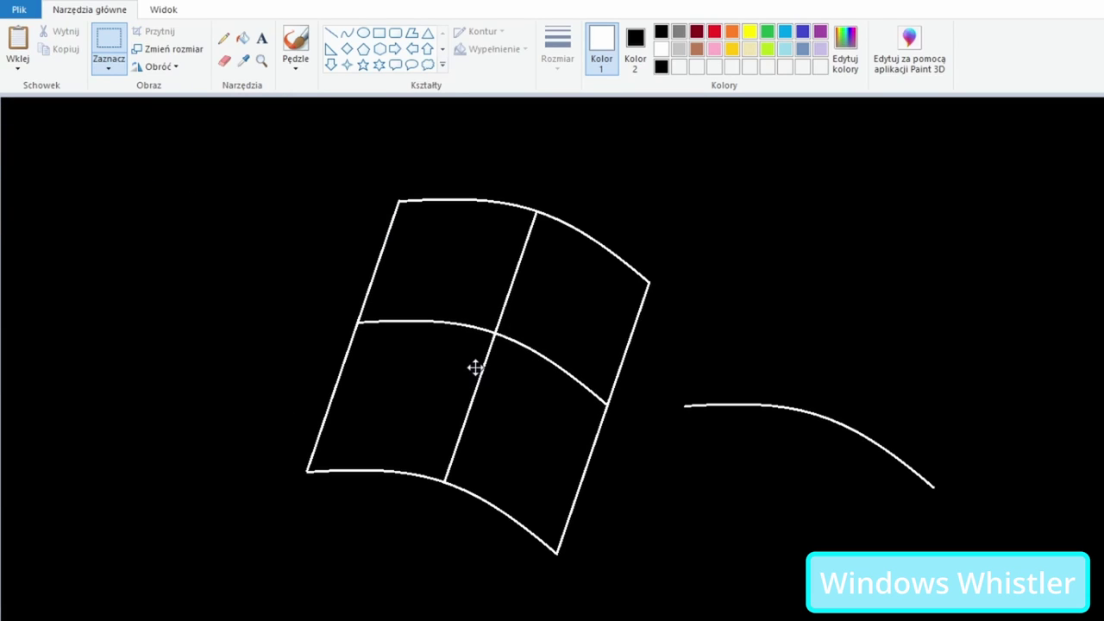
key(ctrl+v)
mouse_move(172, 206)
mouse_down()
mouse_move(534, 402)
mouse_move(510, 424)
mouse_up()
click(331, 32)
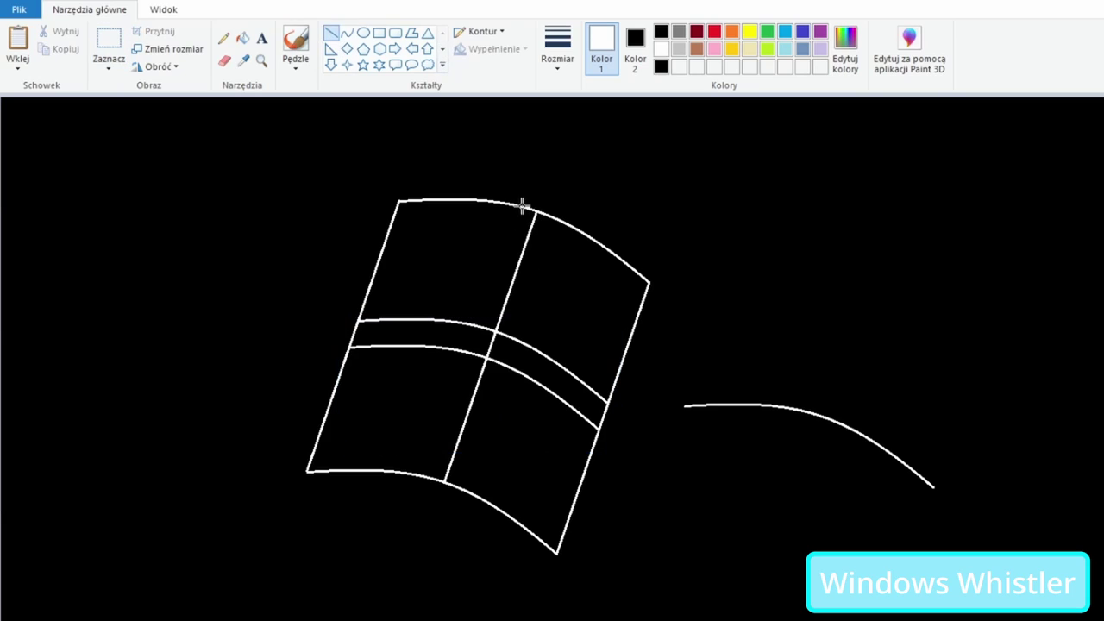
drag(516, 205, 522, 205)
Step: Add inner curve copies just inside the top and bottom edges
key(ctrl+v)
mouse_move(151, 146)
mouse_down()
mouse_move(503, 229)
mouse_move(524, 251)
mouse_up()
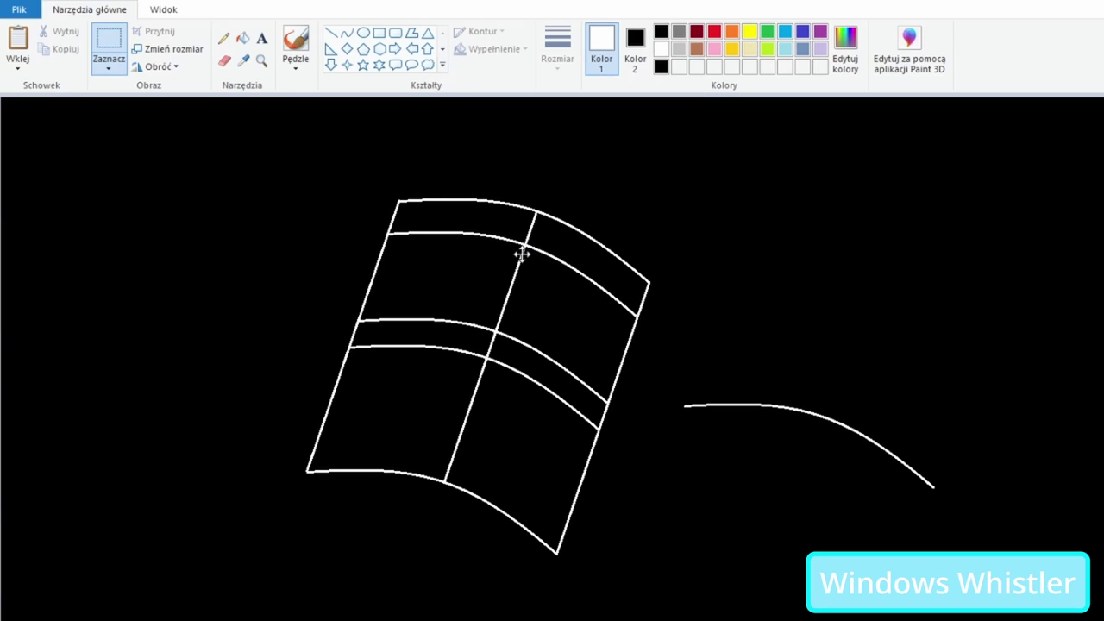
key(ctrl+v)
mouse_move(119, 229)
mouse_down()
mouse_move(391, 444)
mouse_move(398, 521)
mouse_up()
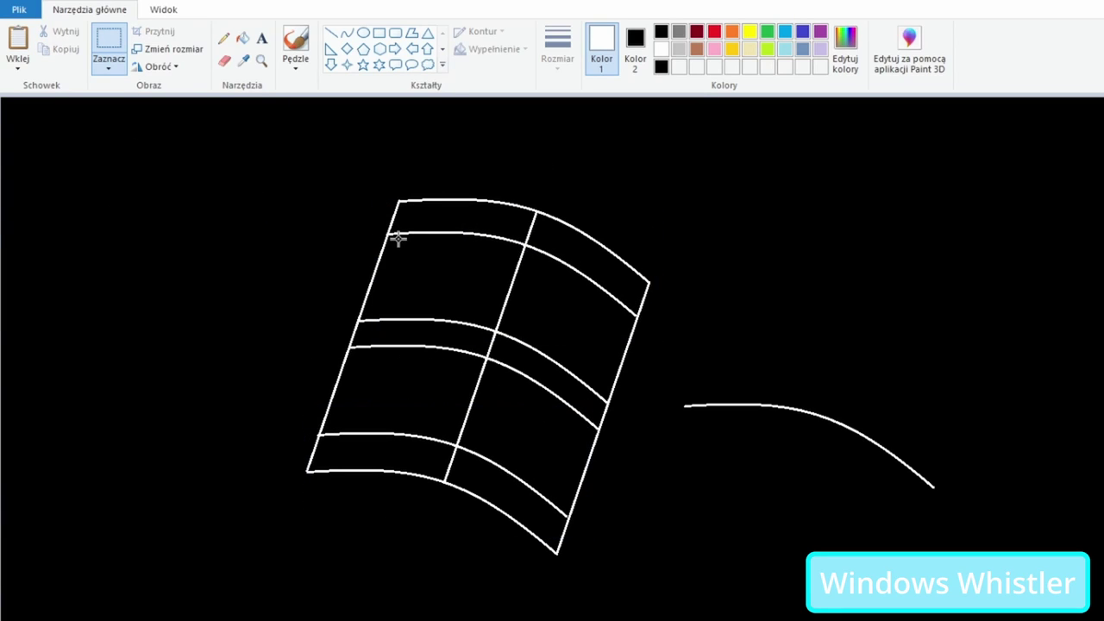
key(Escape)
click(331, 33)
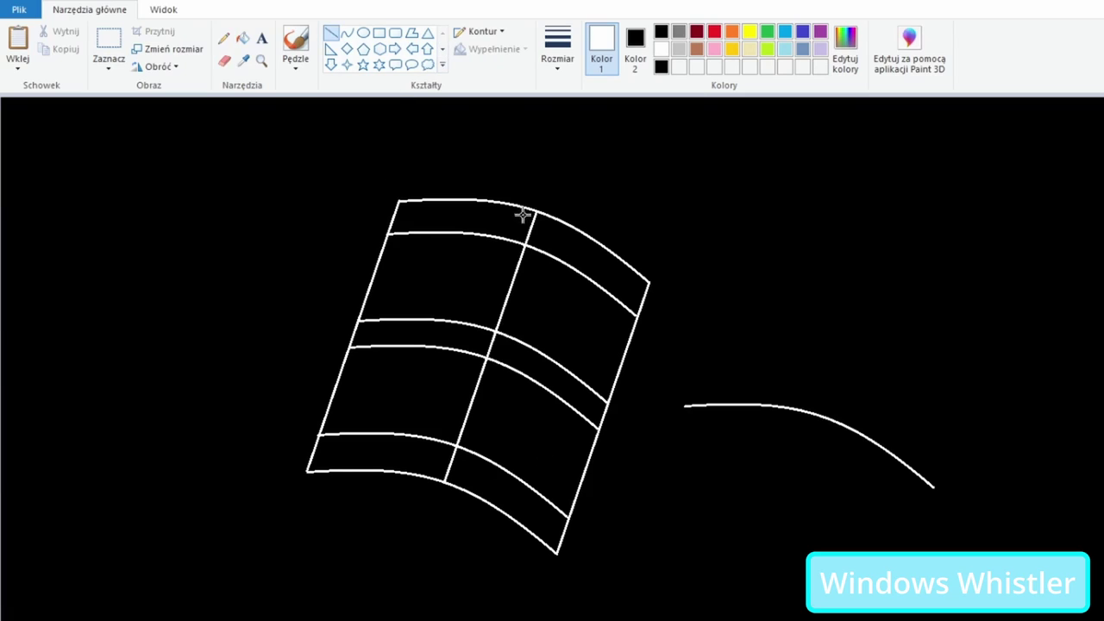
Step: Copy the outline's right edge with free-form selection and place it left of the window
click(109, 69)
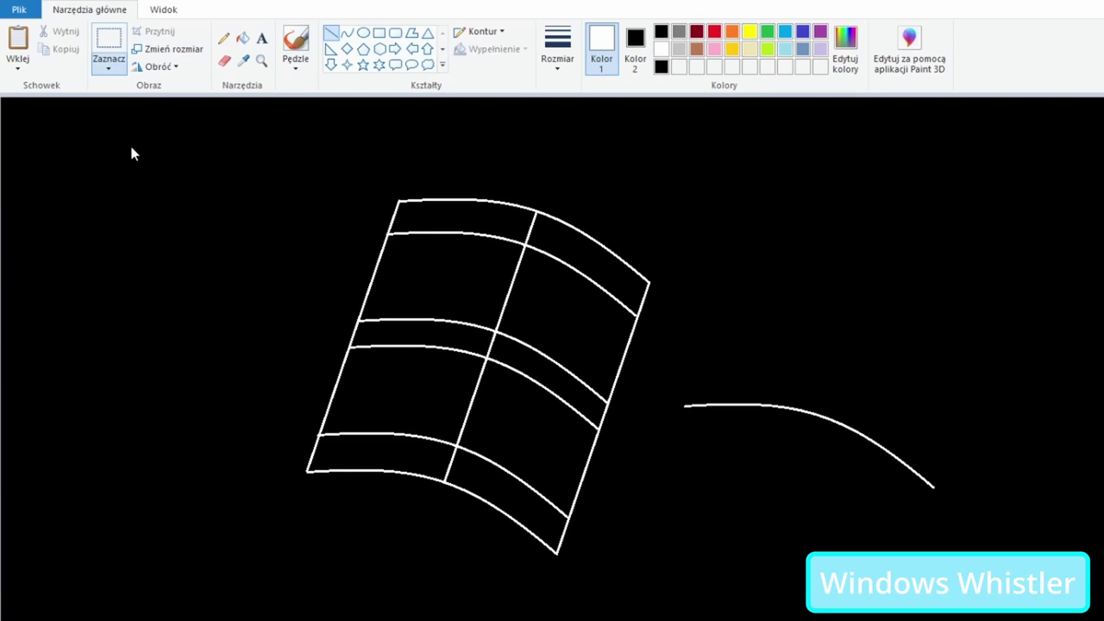
click(130, 142)
drag(661, 178, 661, 209)
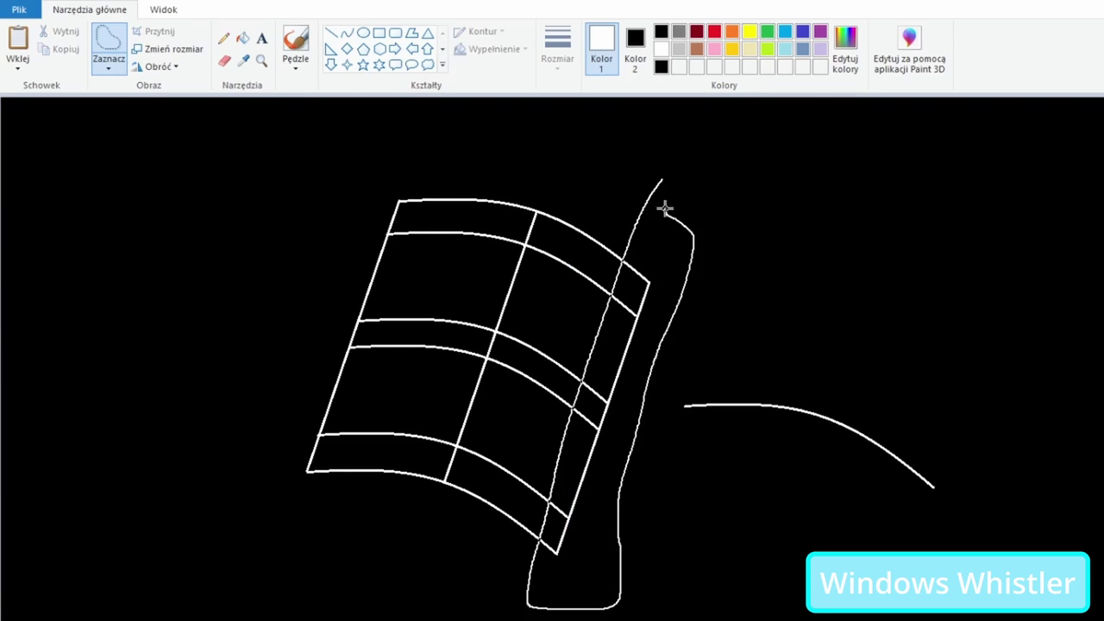
key(ctrl+c)
key(ctrl+v)
drag(104, 271, 168, 324)
click(331, 32)
drag(184, 246, 75, 529)
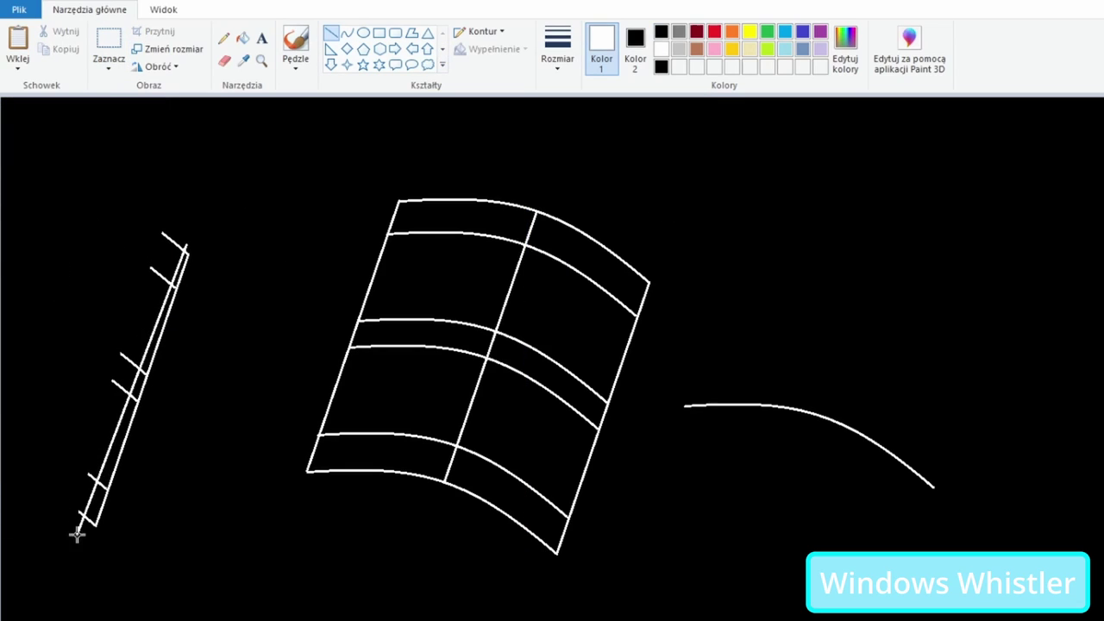
key(ctrl+z)
key(ctrl+z)
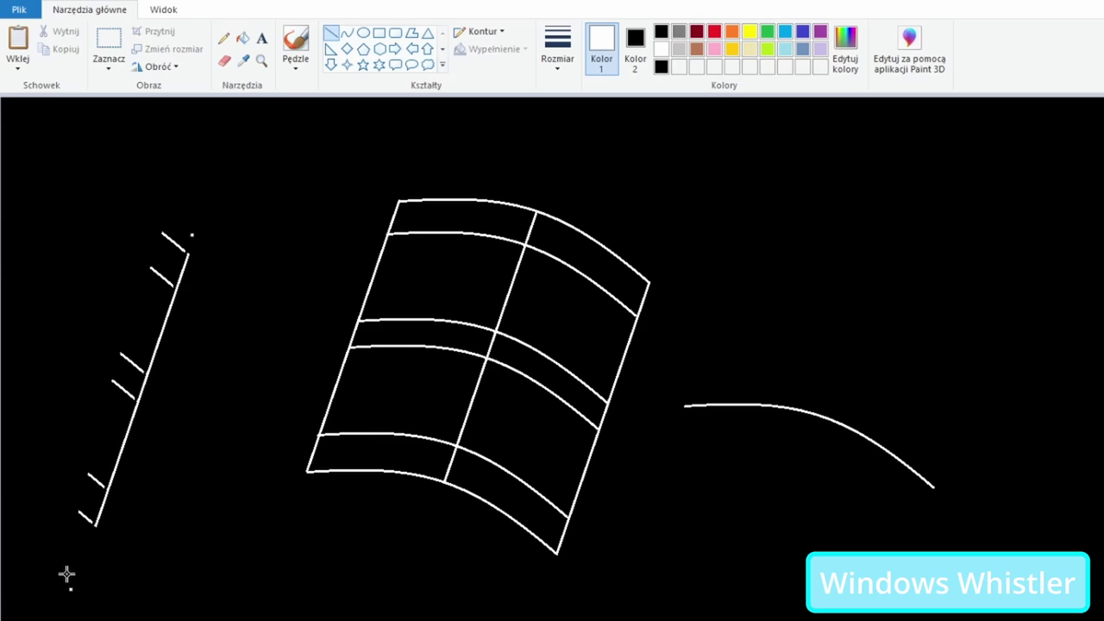
Step: Place copies of the spare line near the right edge and beside the middle divider
click(242, 38)
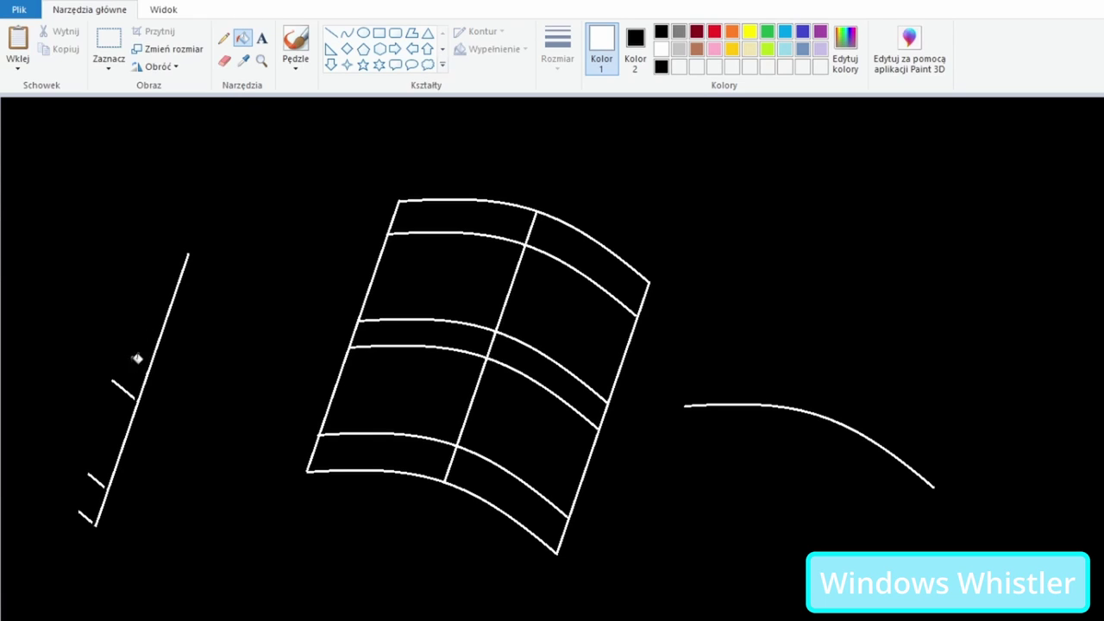
click(109, 45)
drag(64, 228, 207, 528)
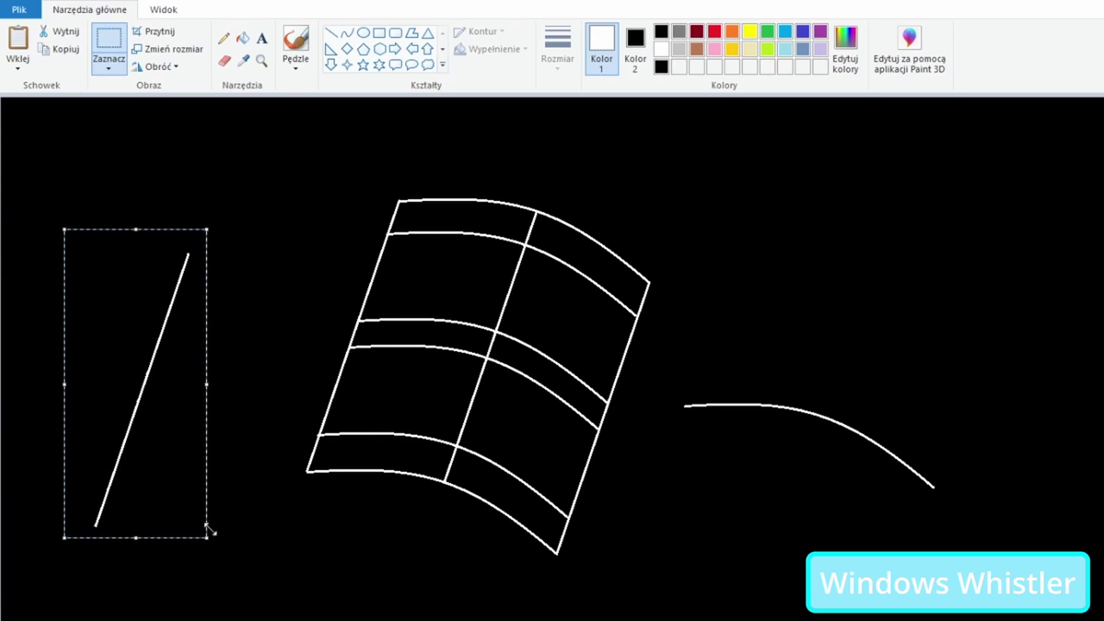
mouse_move(140, 466)
mouse_down()
mouse_move(371, 414)
mouse_move(448, 422)
mouse_move(566, 470)
mouse_up()
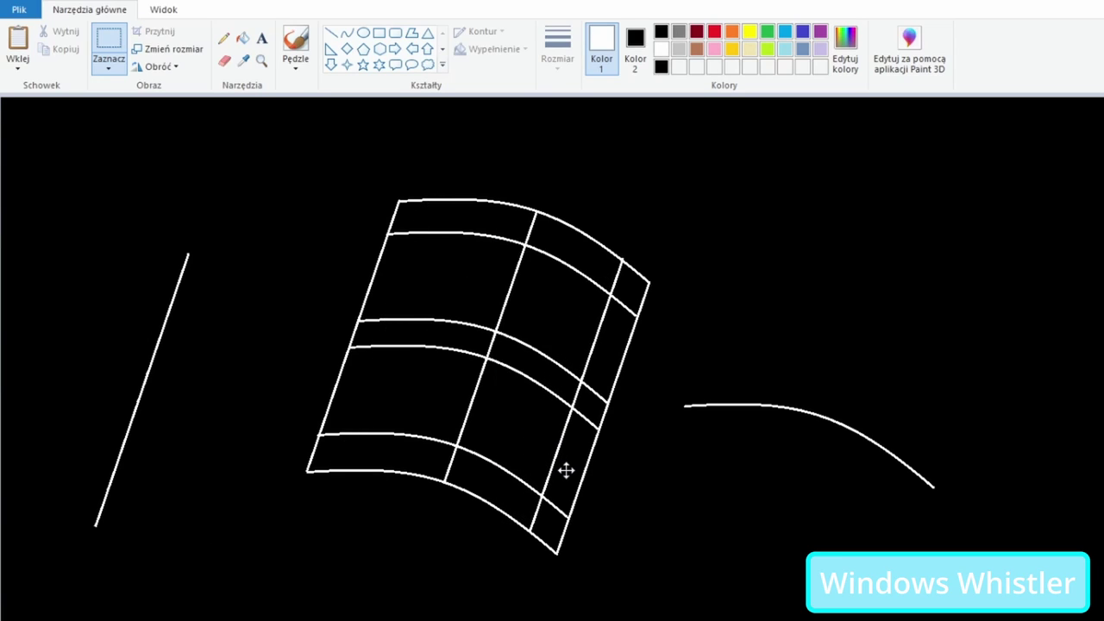
key(ctrl+v)
mouse_move(82, 267)
mouse_down()
mouse_move(426, 370)
mouse_move(503, 361)
mouse_up()
key(ctrl+v)
drag(101, 266, 451, 357)
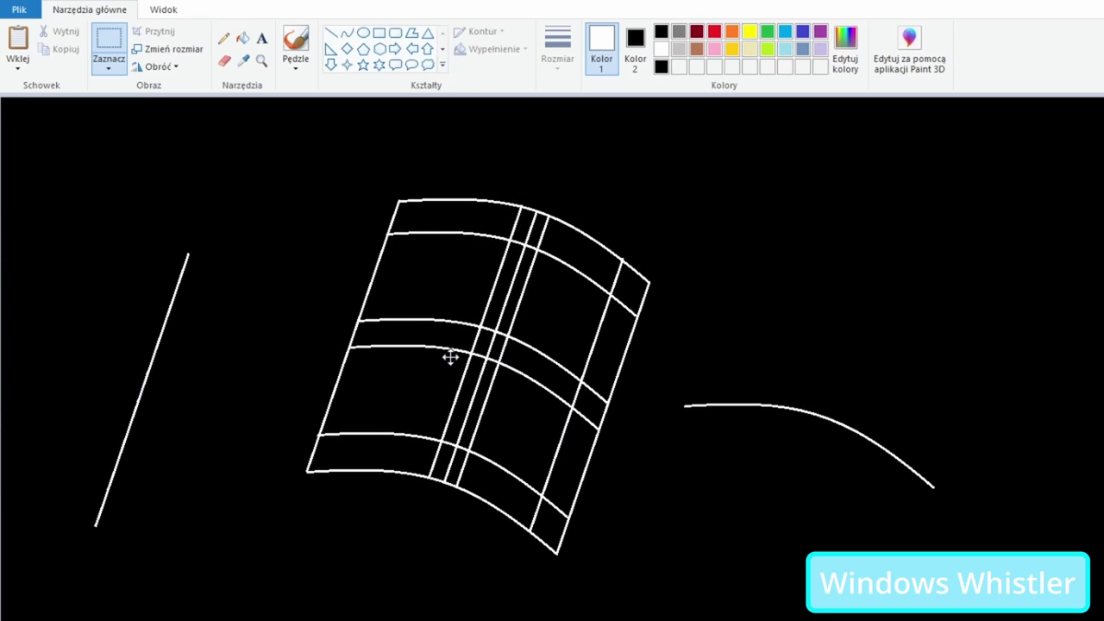
Step: Add an inner slanted bar near the window's left side
key(ctrl+v)
drag(57, 303, 366, 384)
key(Delete)
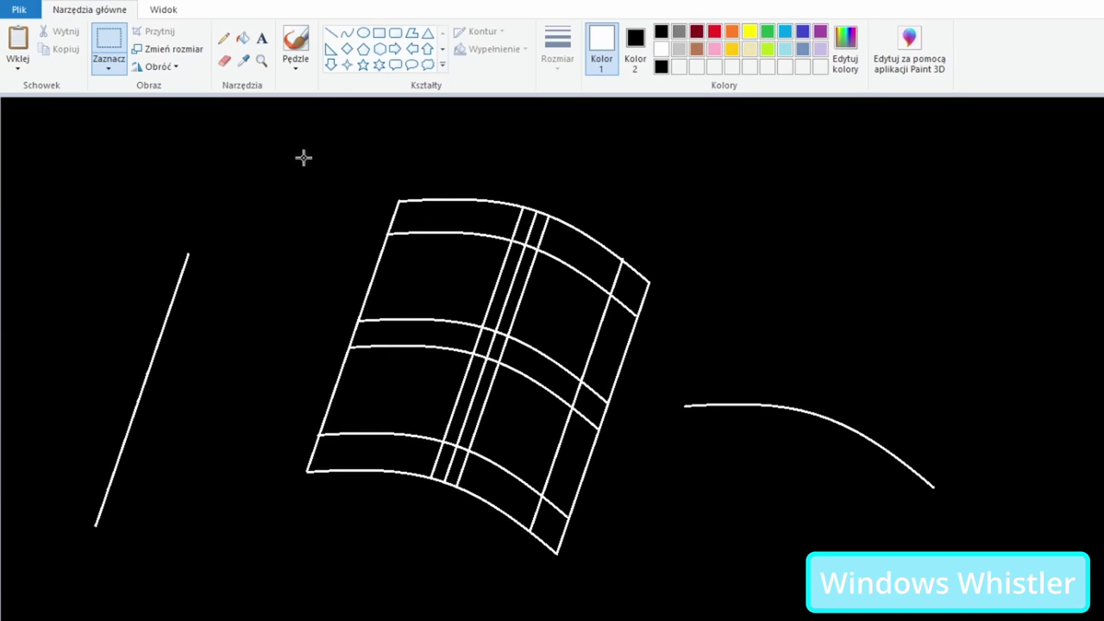
key(ctrl+v)
mouse_move(77, 244)
mouse_down()
mouse_move(399, 320)
mouse_move(388, 320)
mouse_up()
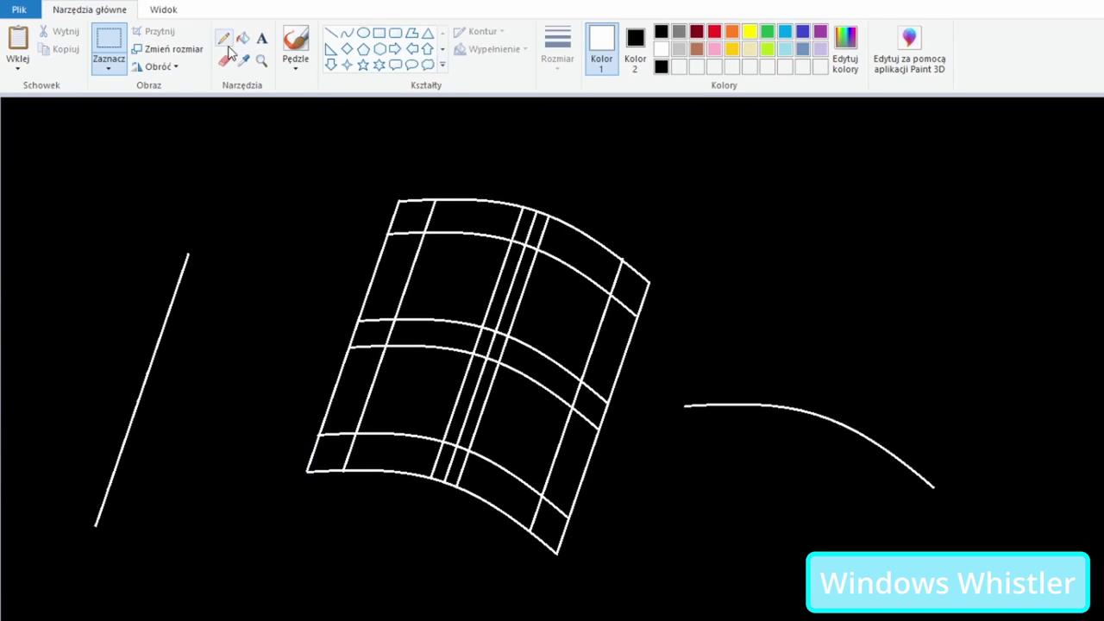
Step: Fill all the window's frame bars and bands solid white
click(242, 38)
click(412, 224)
click(378, 332)
click(349, 392)
click(380, 452)
click(454, 455)
click(483, 379)
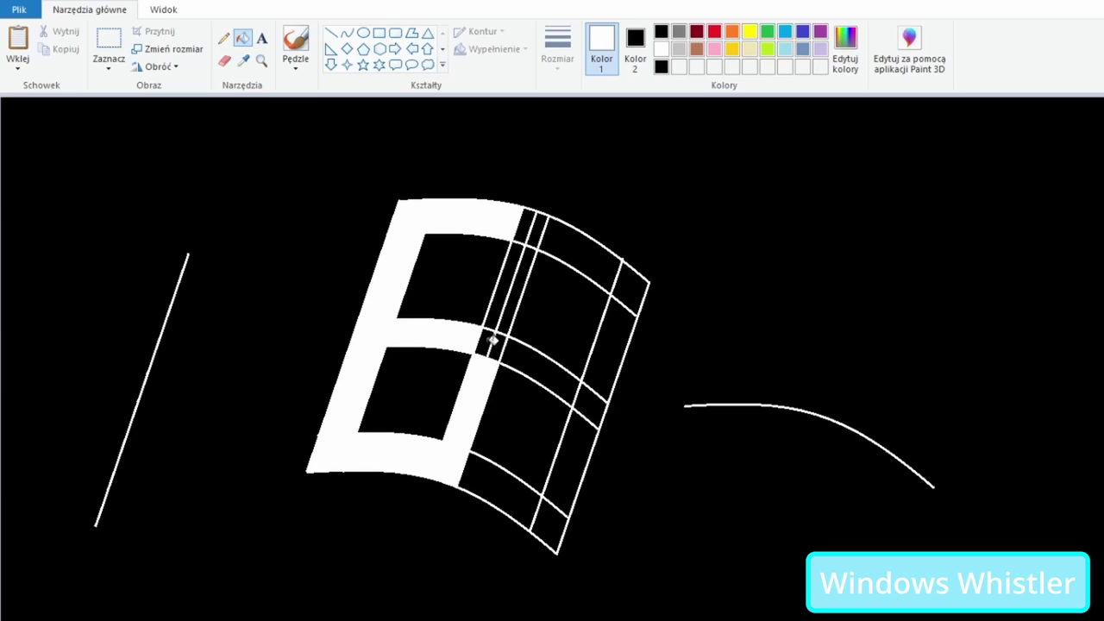
click(508, 306)
click(573, 251)
click(636, 278)
click(587, 431)
key(ctrl+z)
click(573, 457)
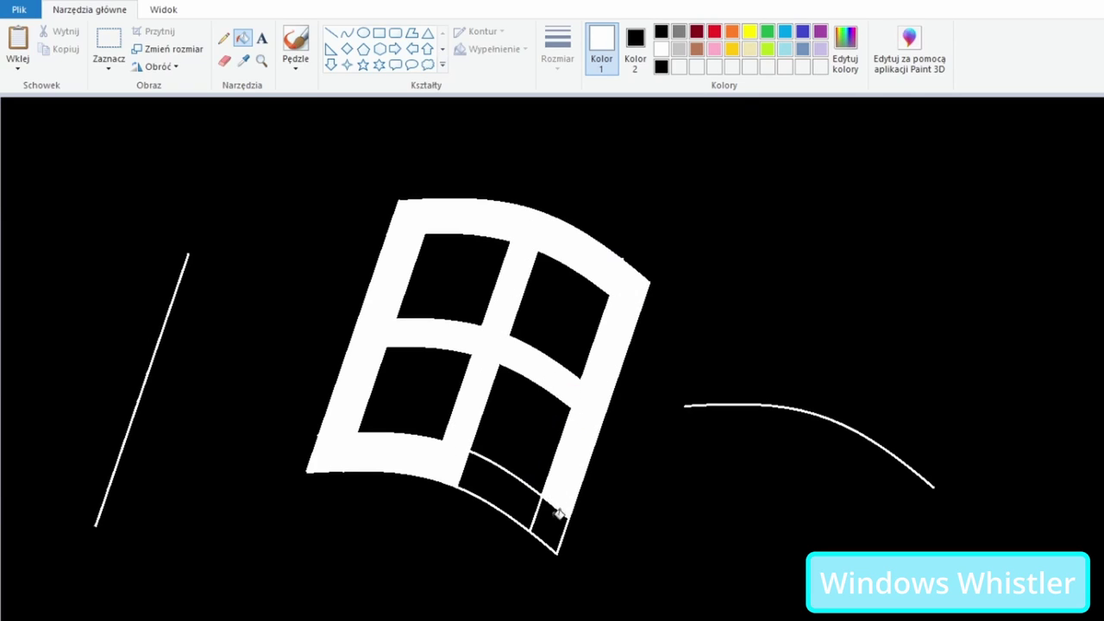
click(517, 509)
Step: Select and delete the stray straight line and spare curve
click(109, 39)
mouse_move(60, 207)
mouse_down()
mouse_move(205, 497)
mouse_move(207, 535)
mouse_up()
key(Delete)
drag(671, 387, 964, 483)
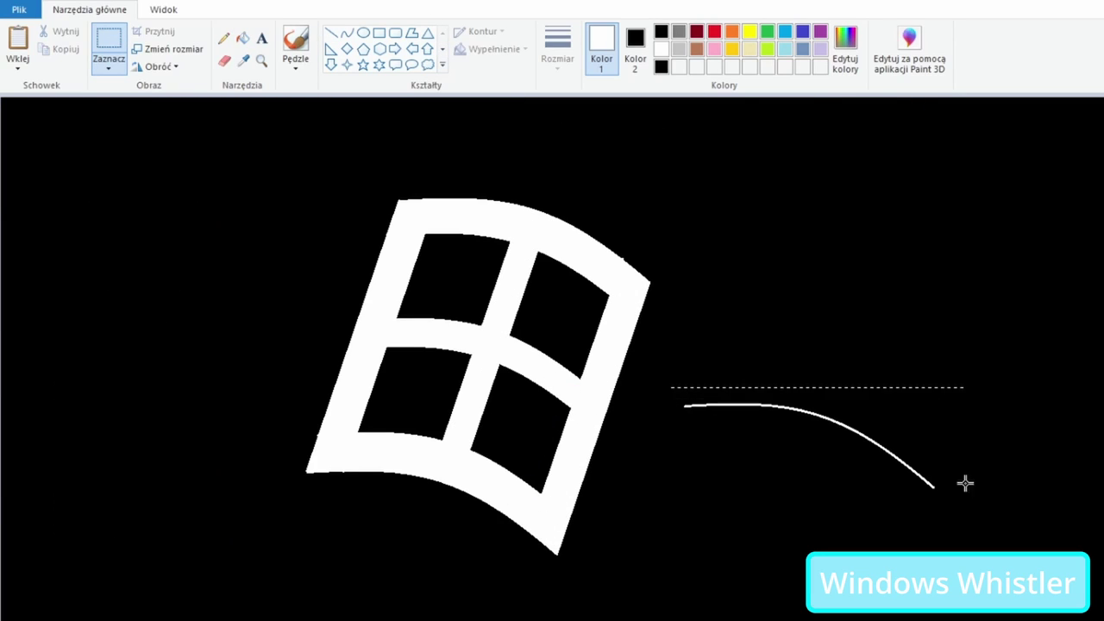
key(Delete)
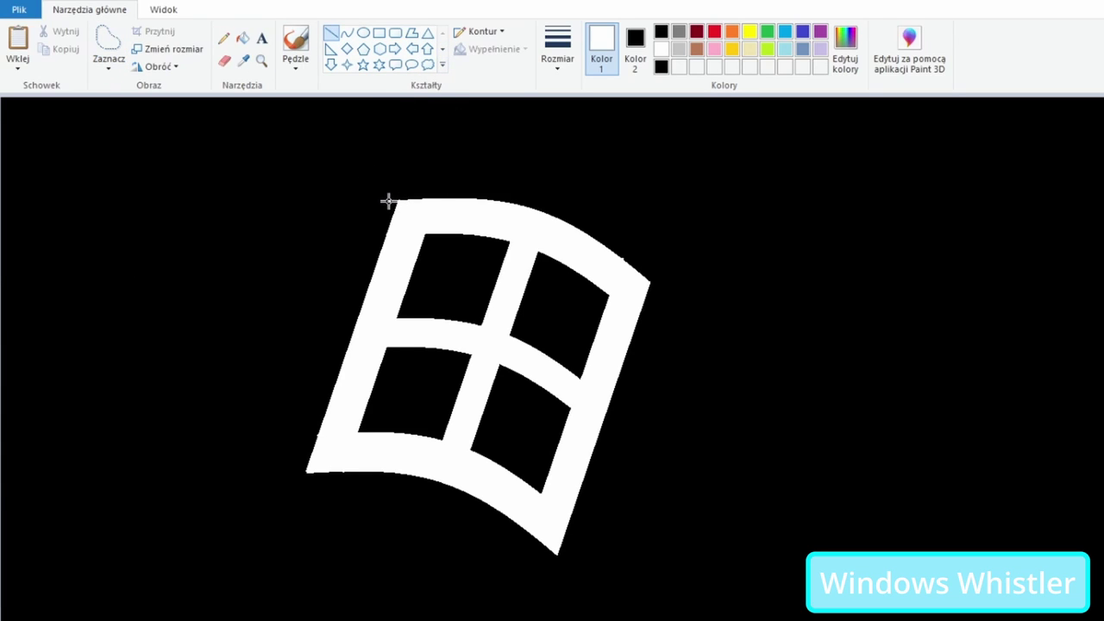
Step: Draw a straight line along the logo's left edge and fill the gap white
drag(390, 201, 299, 471)
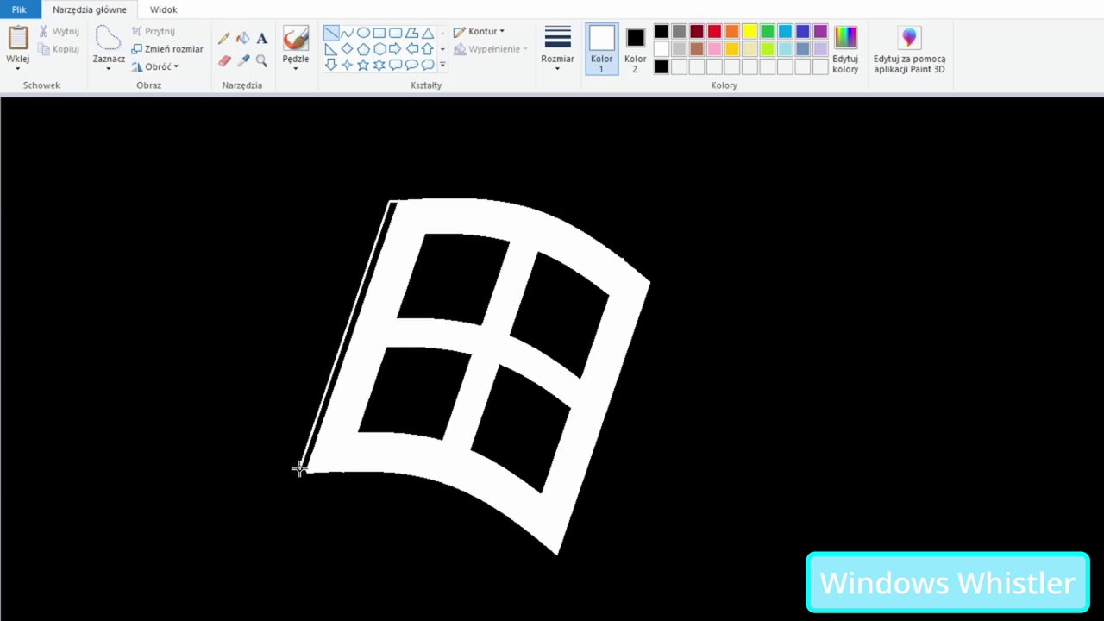
click(243, 38)
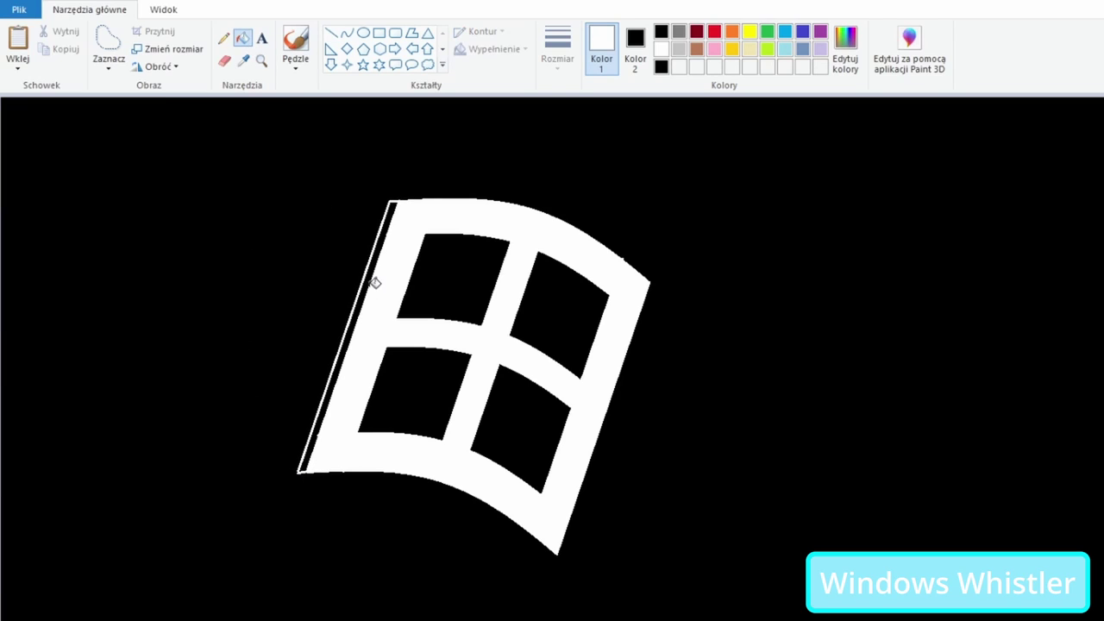
click(367, 278)
click(331, 32)
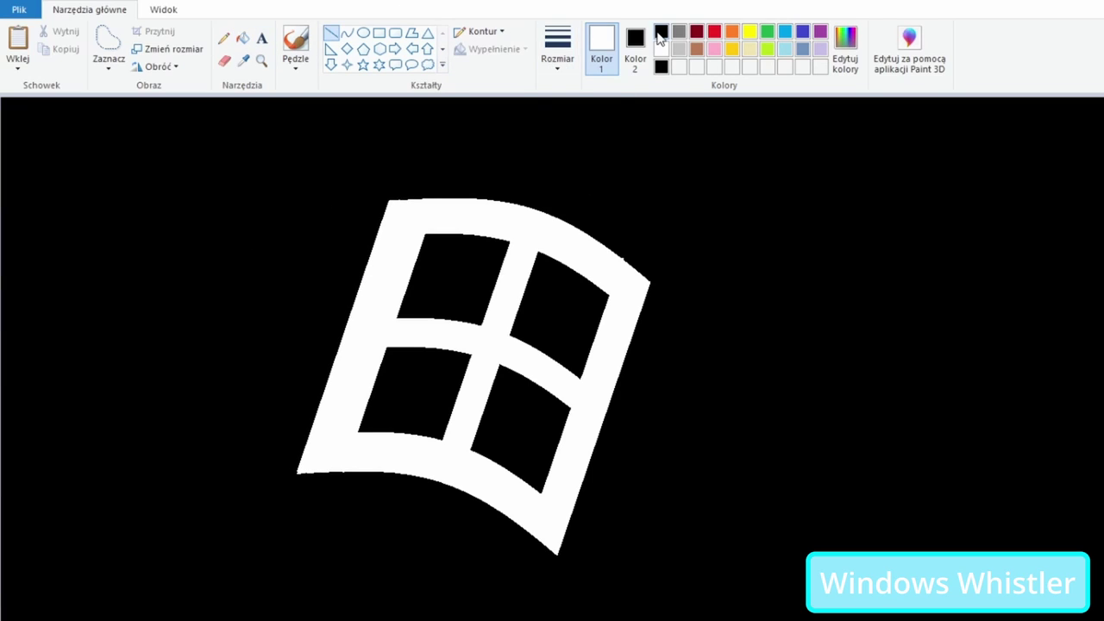
Step: Cut a thin strip off the left bar with a black line, undoing the extra edge line
drag(442, 196, 347, 473)
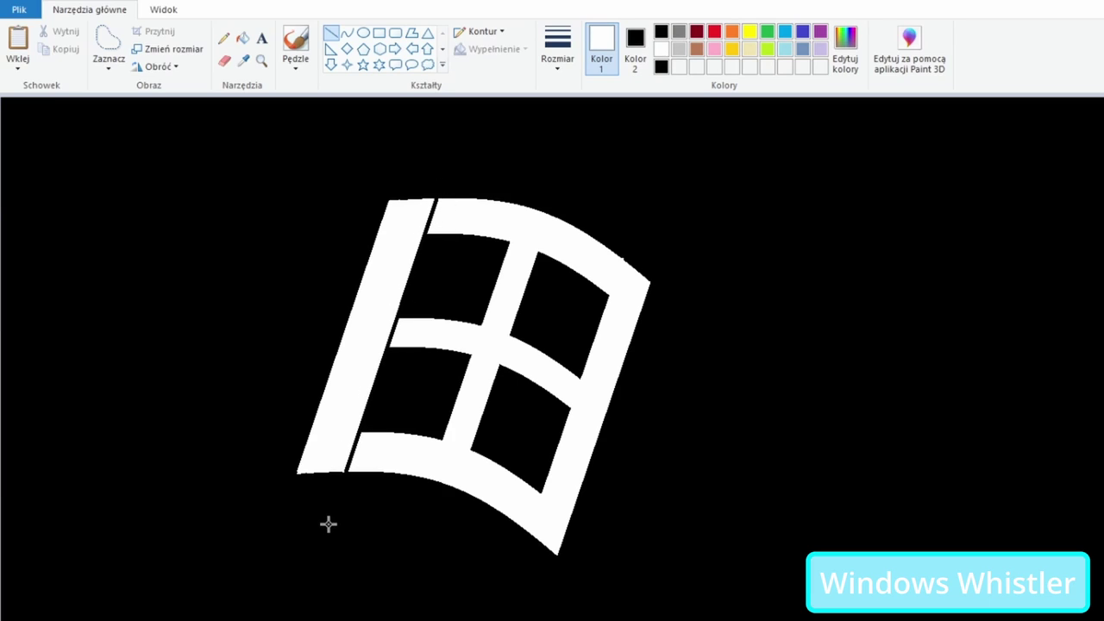
drag(392, 197, 299, 475)
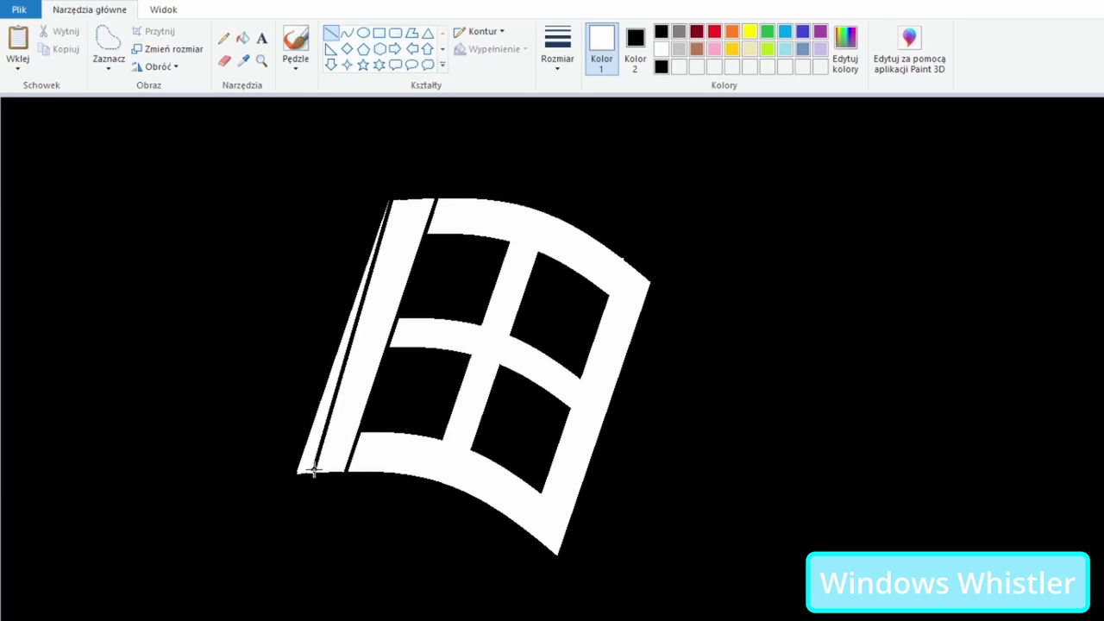
drag(381, 226, 298, 473)
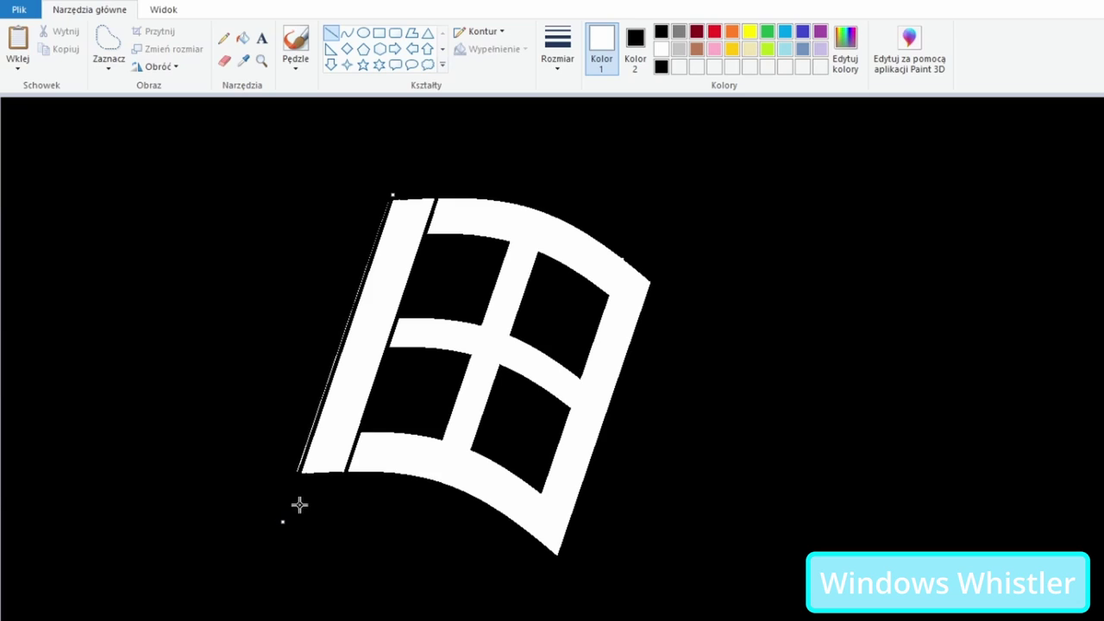
key(ctrl+z)
click(705, 494)
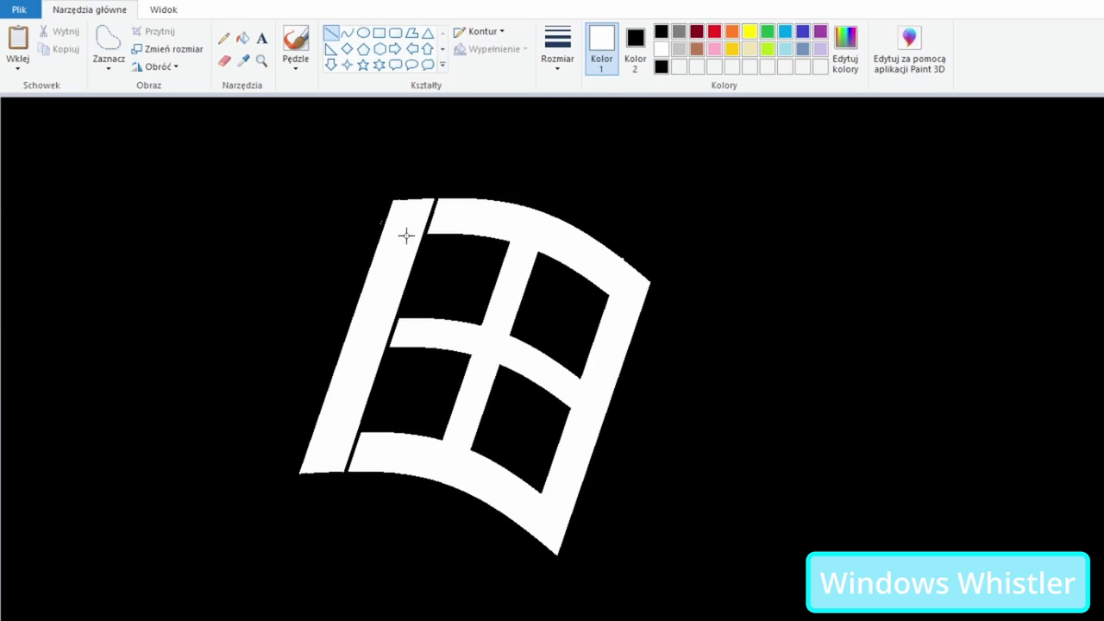
click(243, 59)
click(714, 31)
Step: Close the top-left pane with a red line and fill it red
drag(429, 235, 400, 317)
click(532, 251)
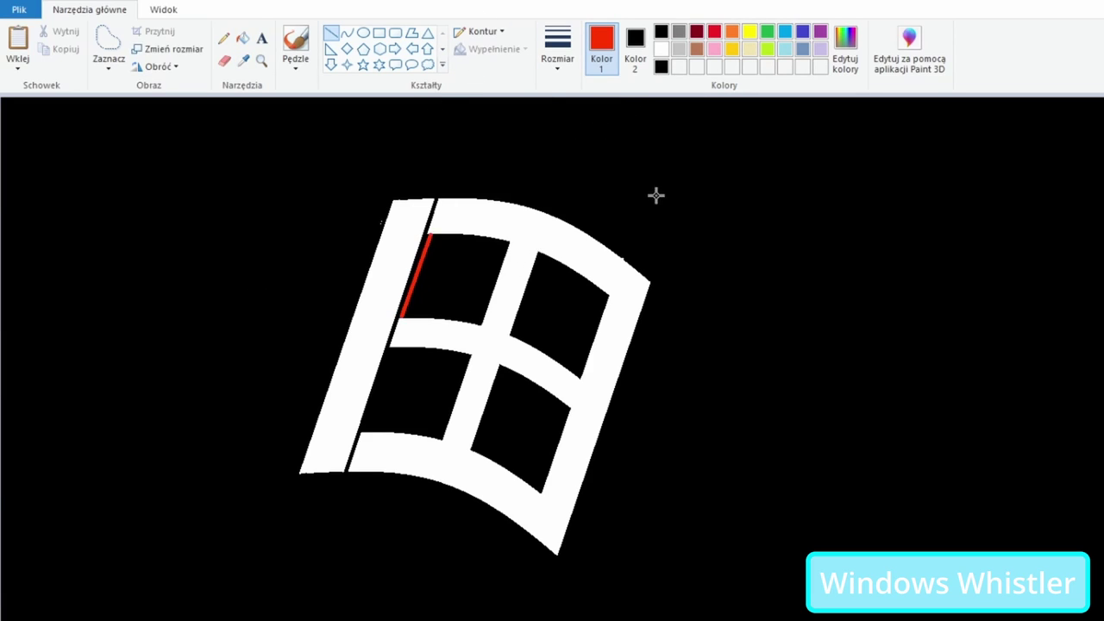
click(242, 38)
click(458, 276)
Step: Fill the remaining panes light blue, light green and yellow, closing the bottom-left gap first
click(785, 31)
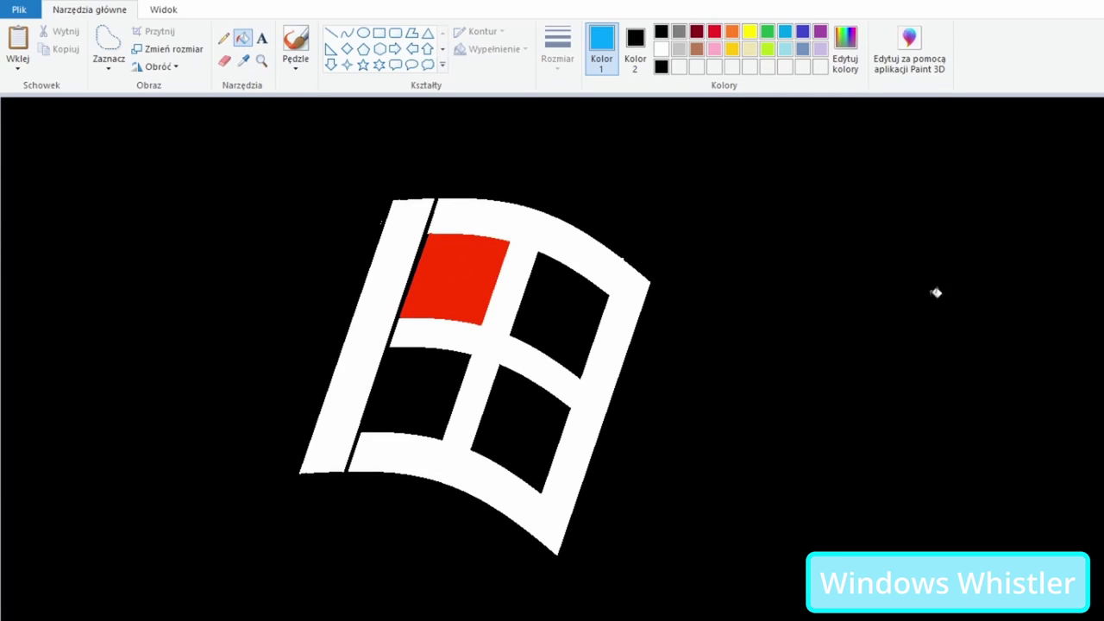
click(332, 35)
drag(393, 347, 364, 428)
click(243, 38)
click(433, 411)
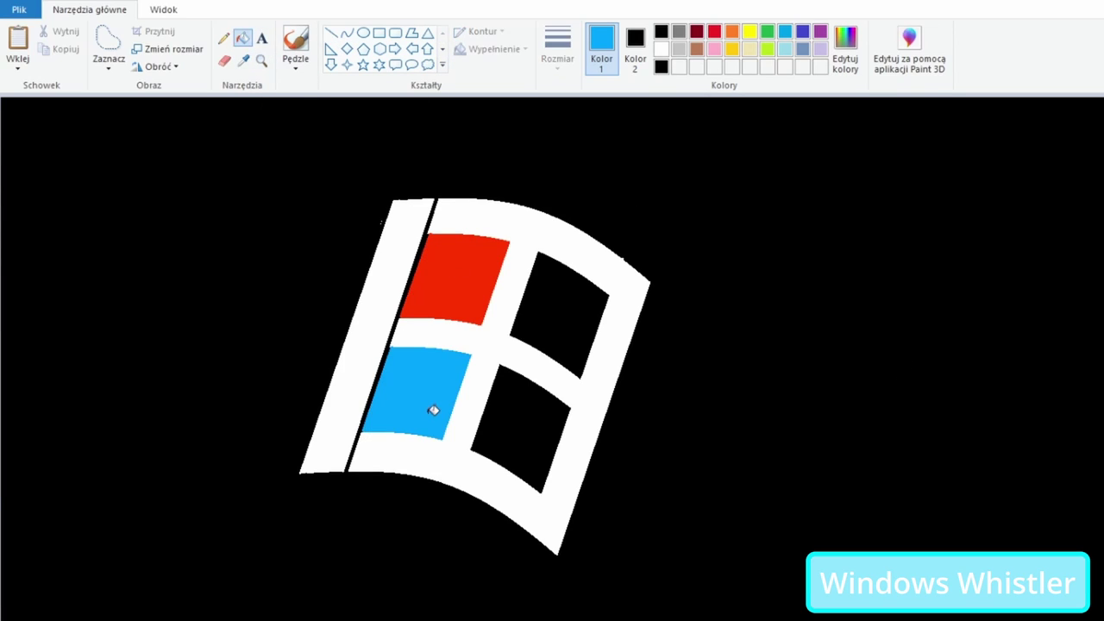
click(560, 315)
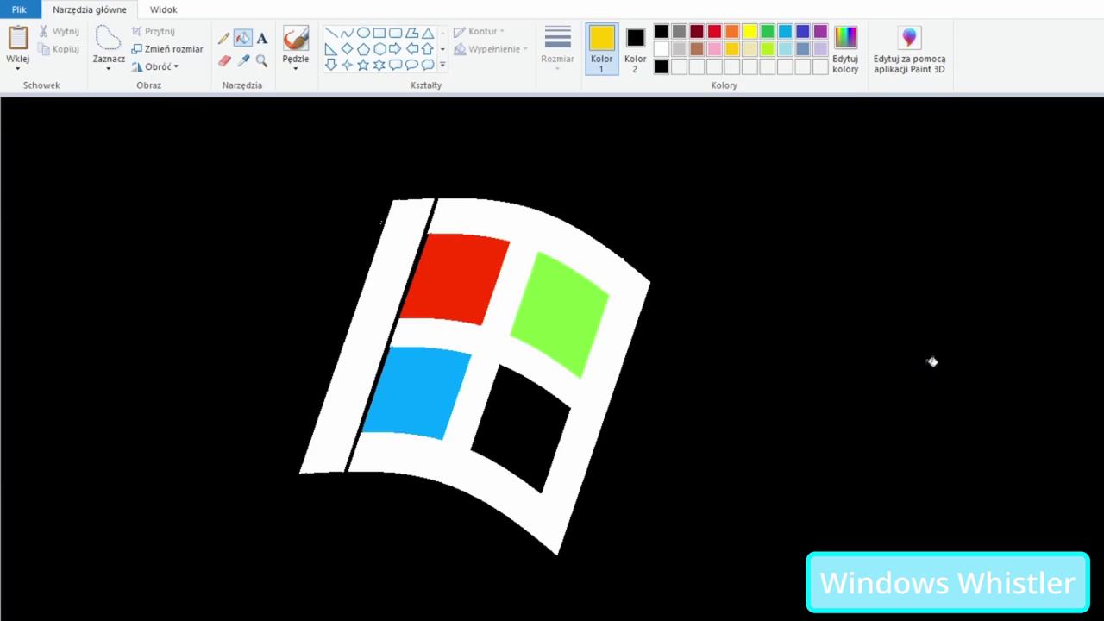
click(518, 427)
click(108, 41)
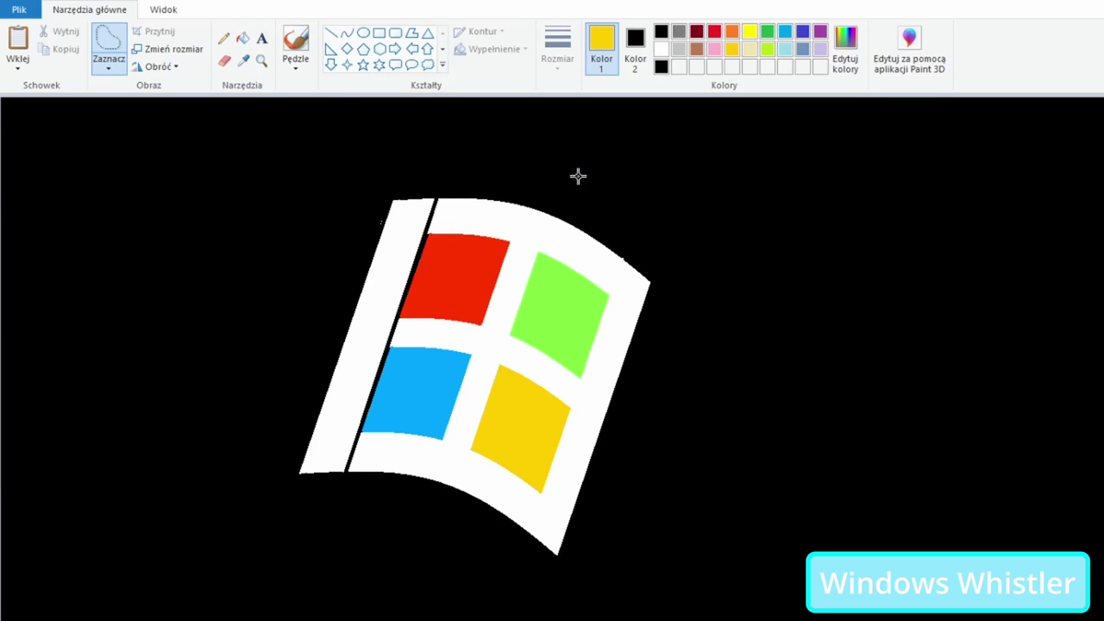
Step: Free-form select the logo's right half and shift it slightly left
drag(578, 176, 693, 254)
drag(616, 368, 607, 366)
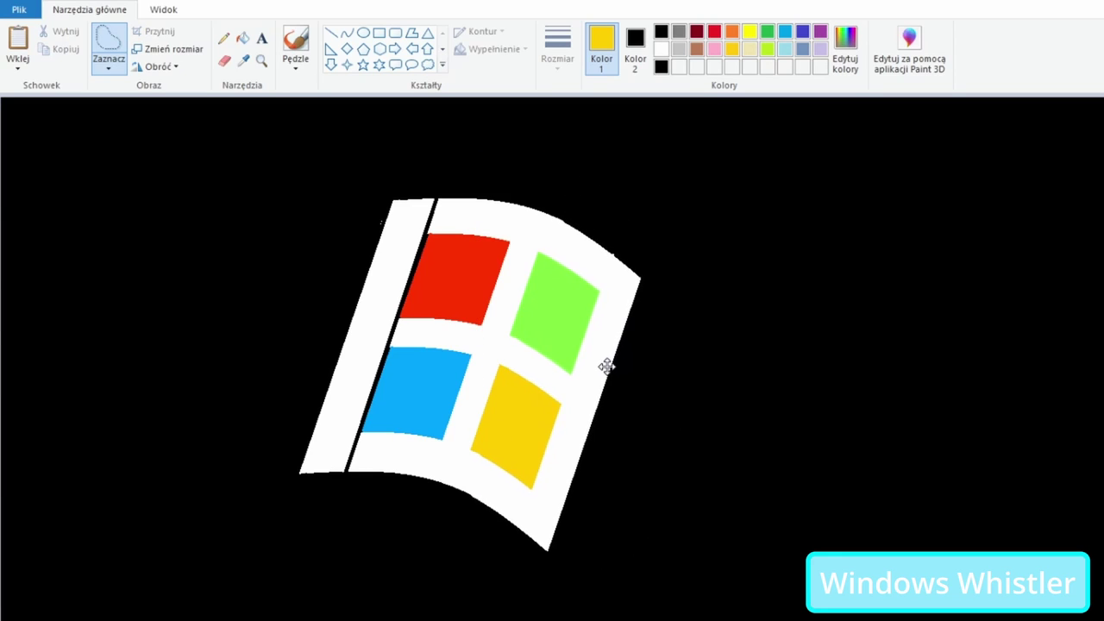
mouse_move(503, 160)
mouse_down()
mouse_move(374, 510)
mouse_move(548, 128)
mouse_move(509, 153)
mouse_up()
drag(548, 320, 529, 323)
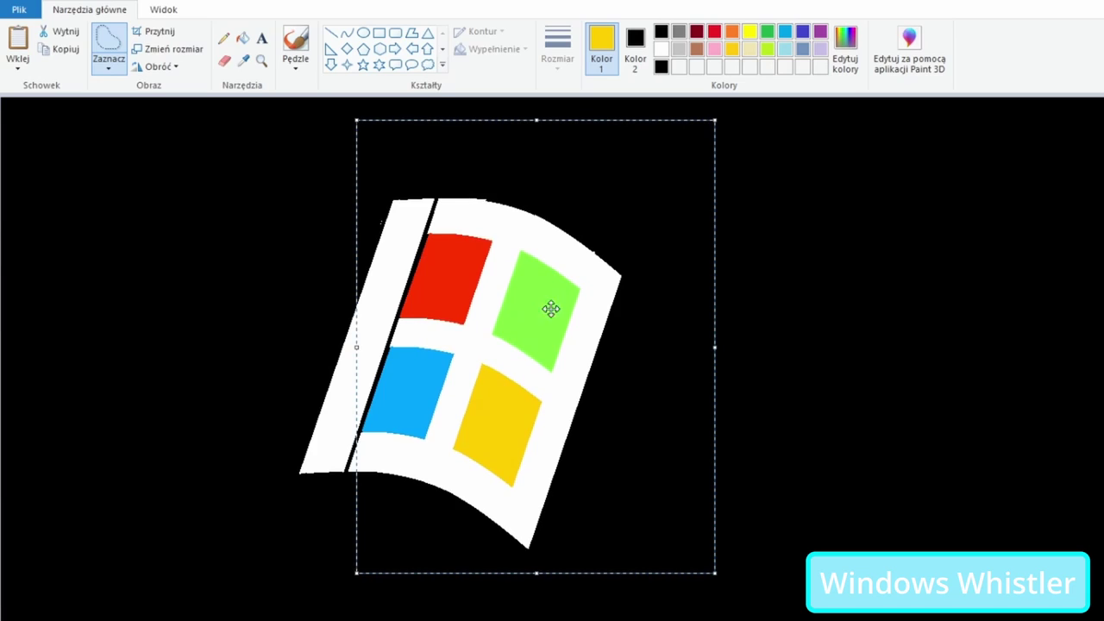
key(Right)
key(Right)
key(Right)
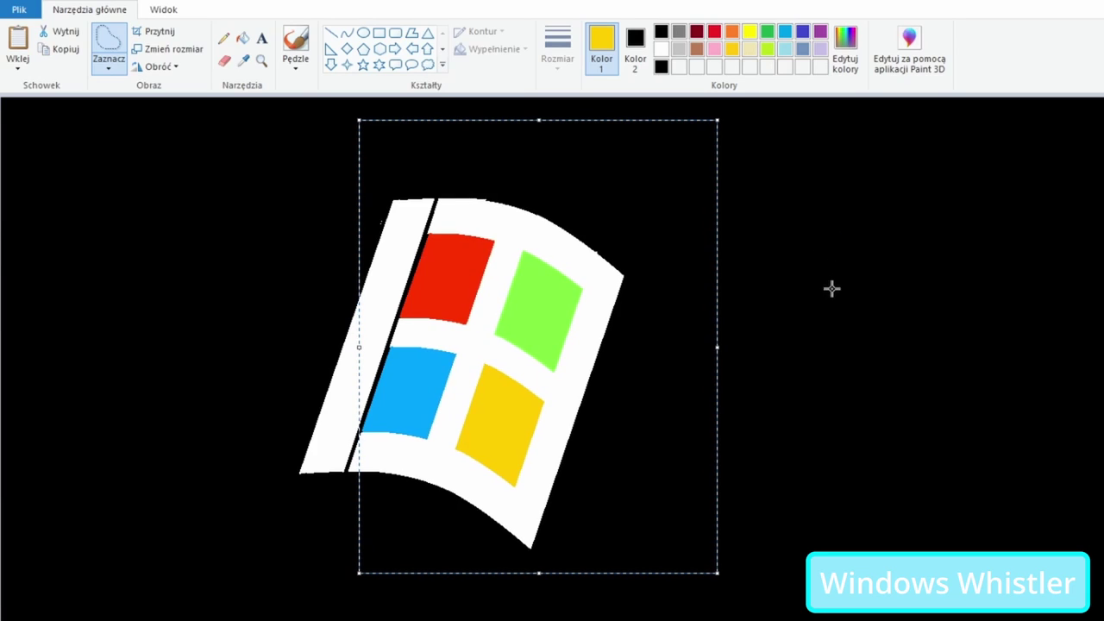
click(846, 270)
click(332, 32)
Step: Draw four short black crossbars across the left strip, after undoing a stray yellow line
drag(425, 233, 379, 225)
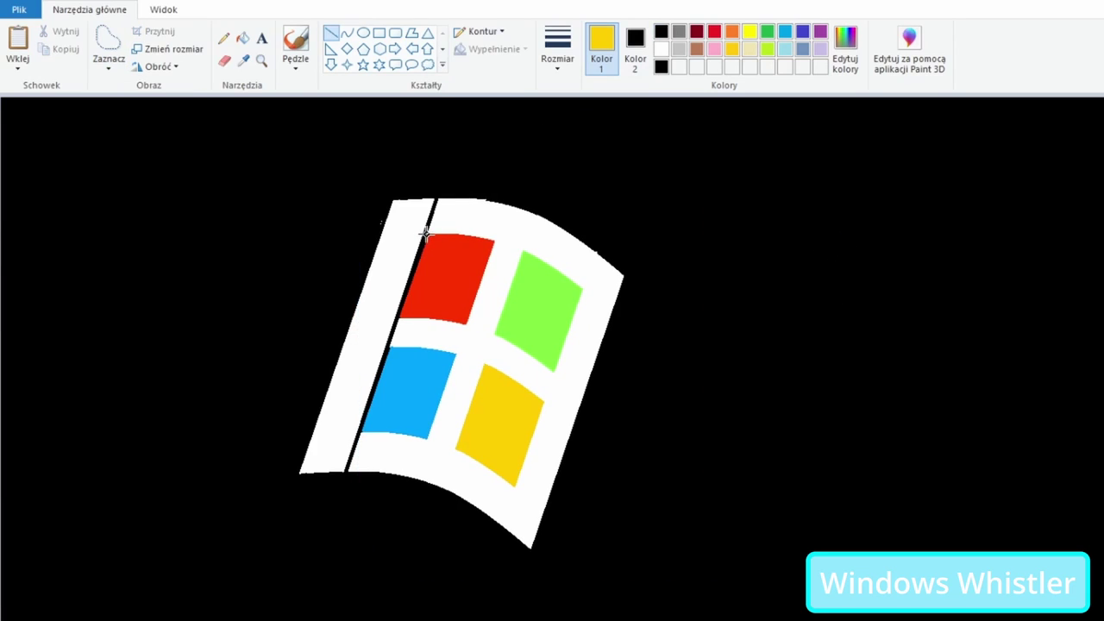
key(ctrl+z)
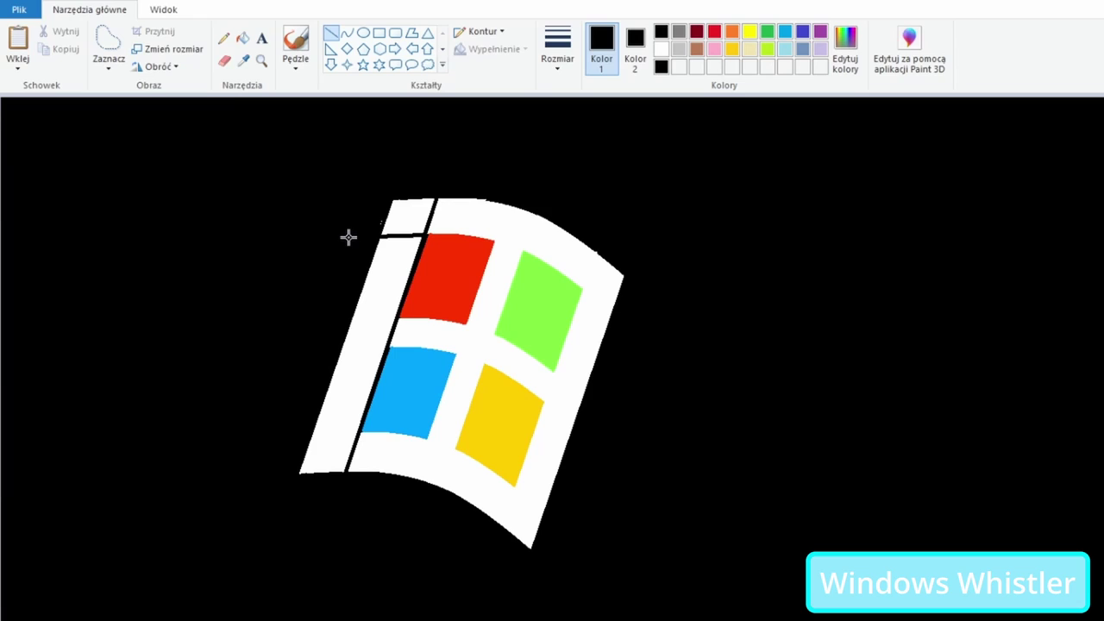
drag(359, 434, 335, 434)
click(343, 314)
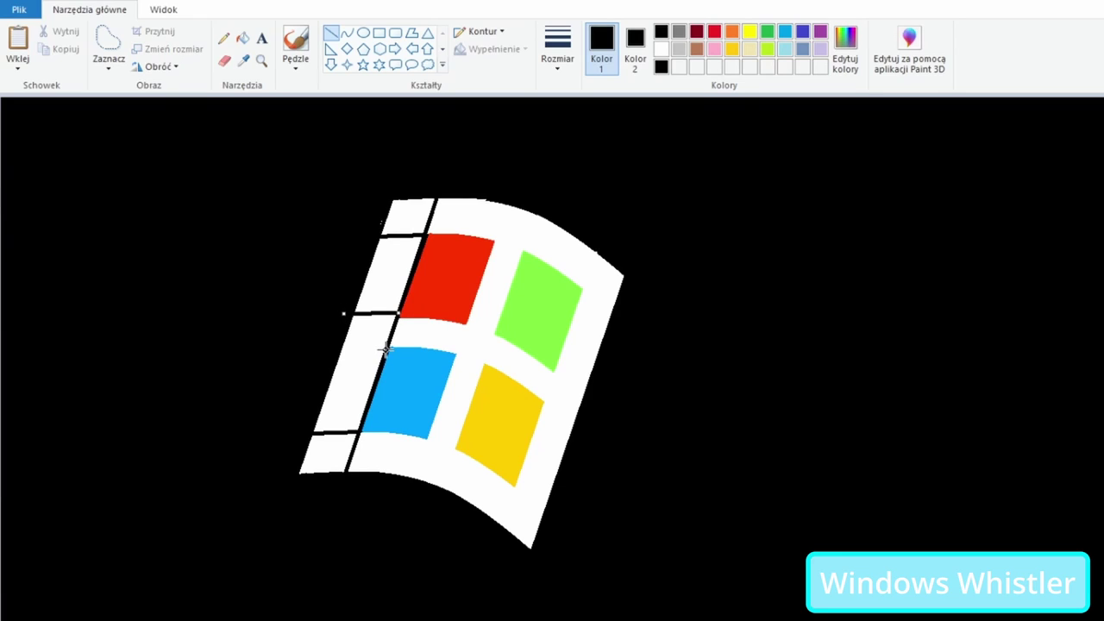
drag(385, 349, 328, 349)
drag(413, 272, 351, 272)
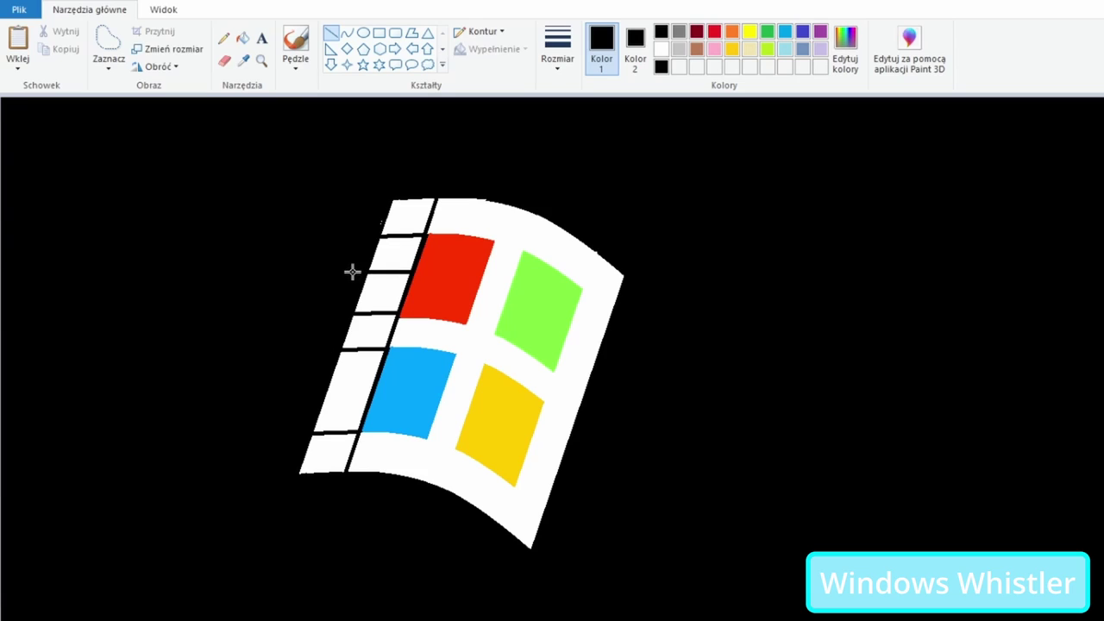
drag(380, 389, 357, 390)
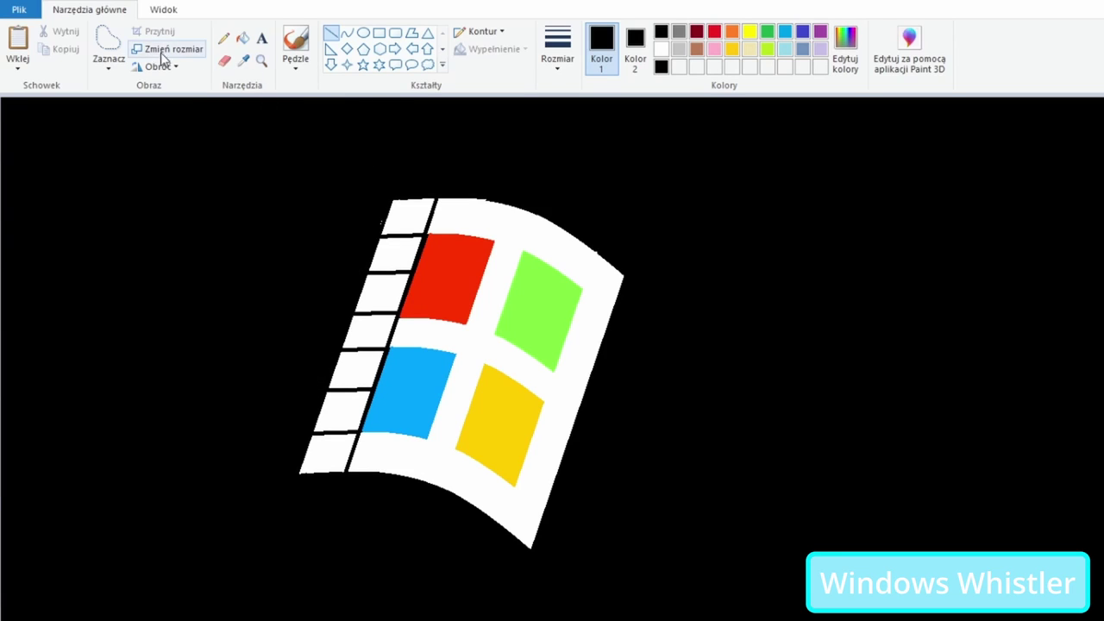
Step: Place copies of the small white tile at upper left and right of the logo
click(102, 44)
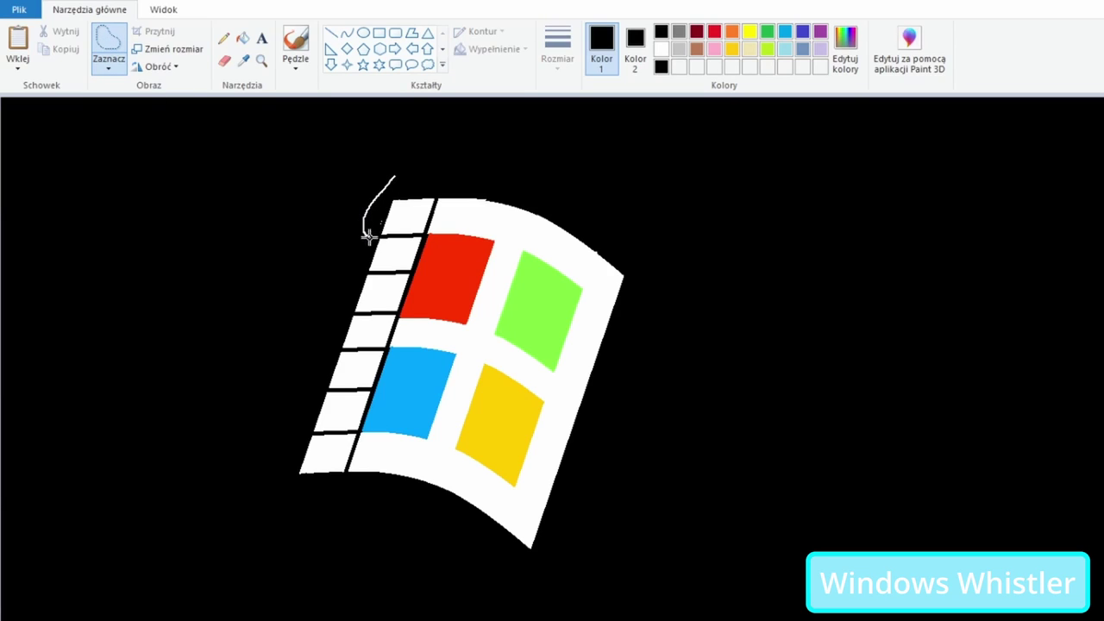
mouse_move(430, 223)
mouse_down()
mouse_move(402, 173)
mouse_move(43, 108)
mouse_move(92, 170)
mouse_up()
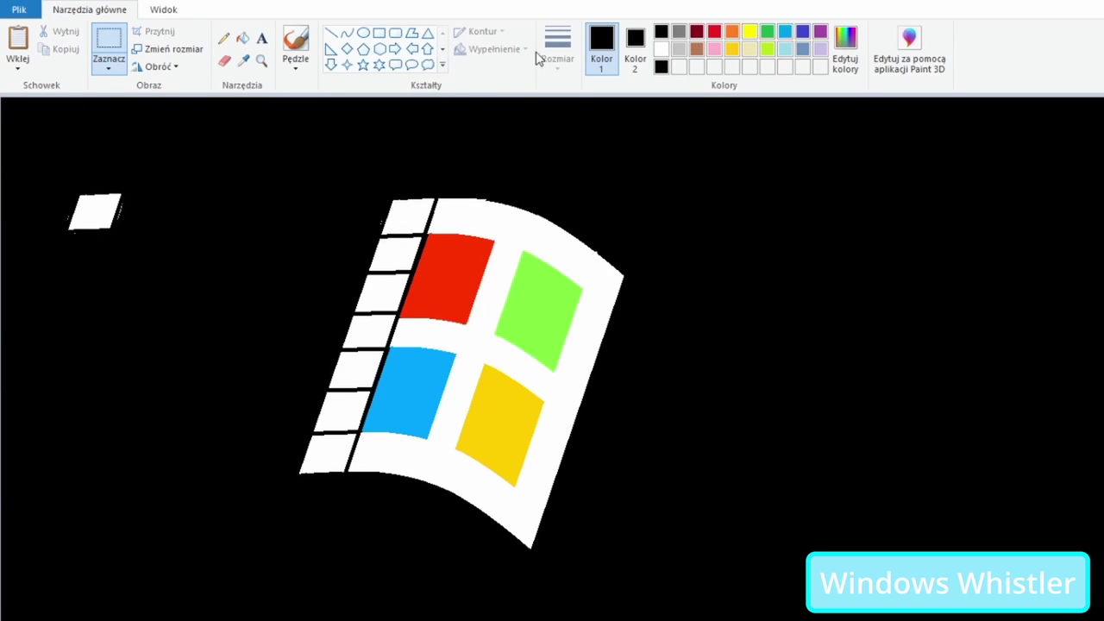
click(332, 32)
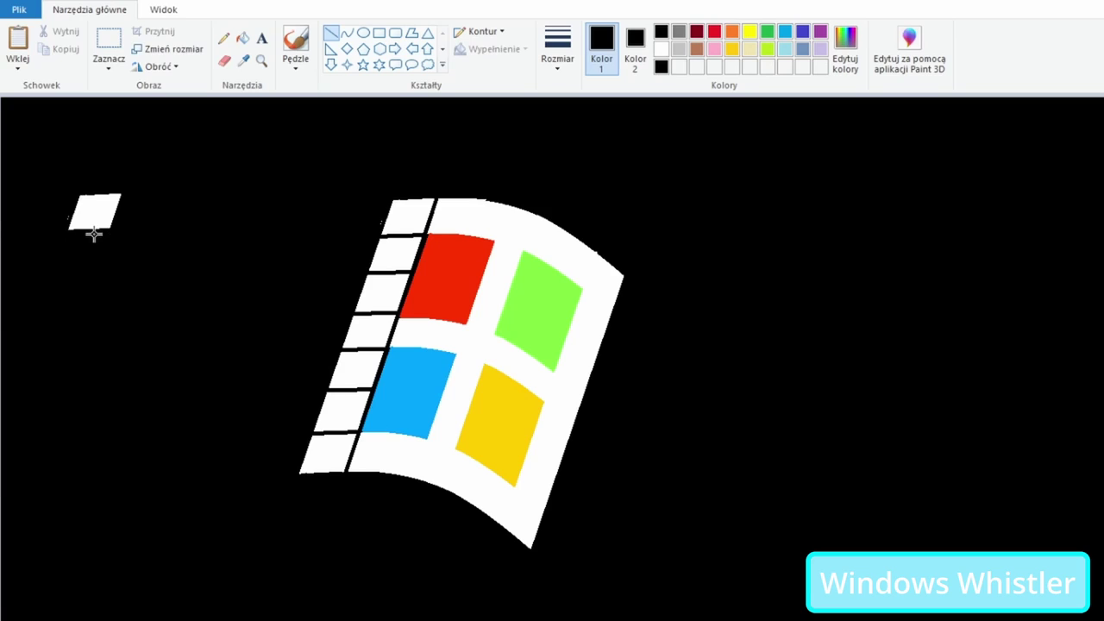
click(107, 43)
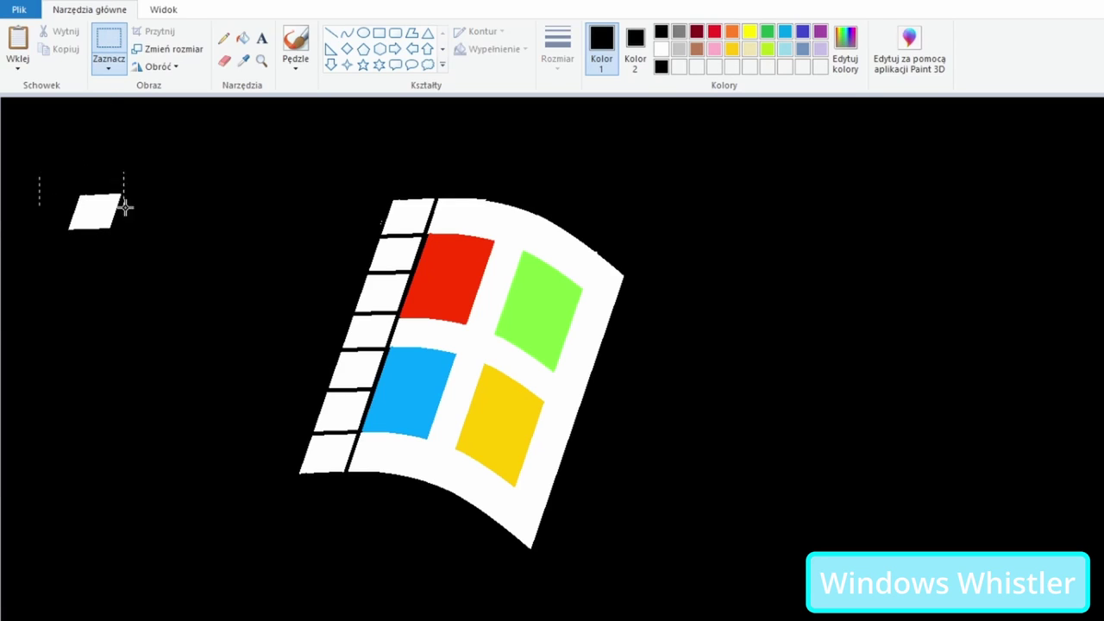
drag(125, 207, 153, 249)
key(ctrl+c)
key(ctrl+v)
drag(59, 128, 842, 250)
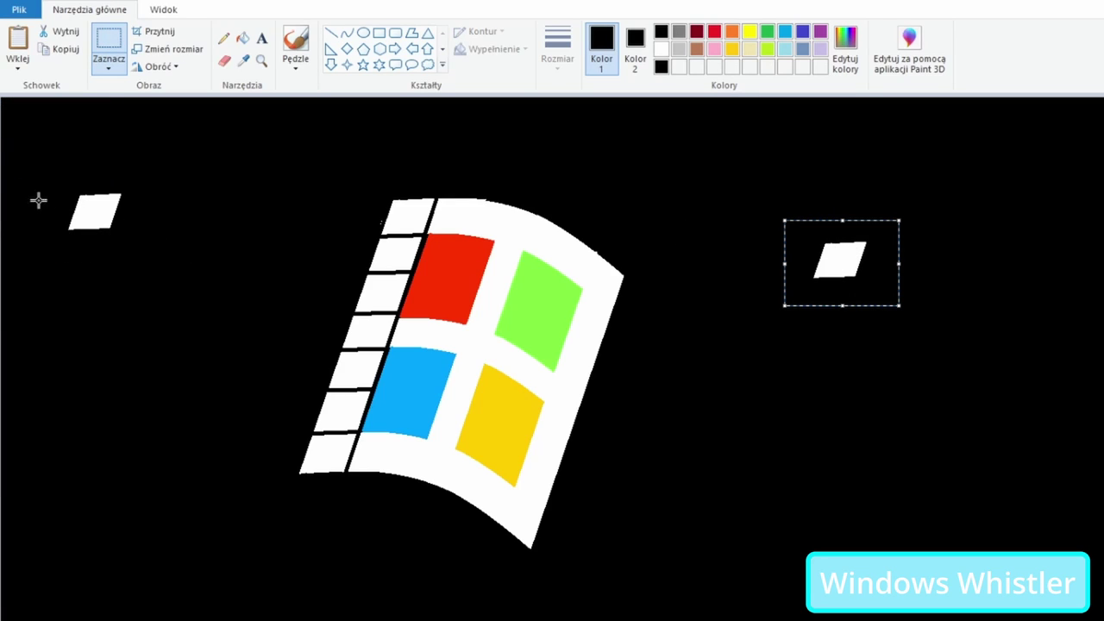
drag(48, 174, 139, 245)
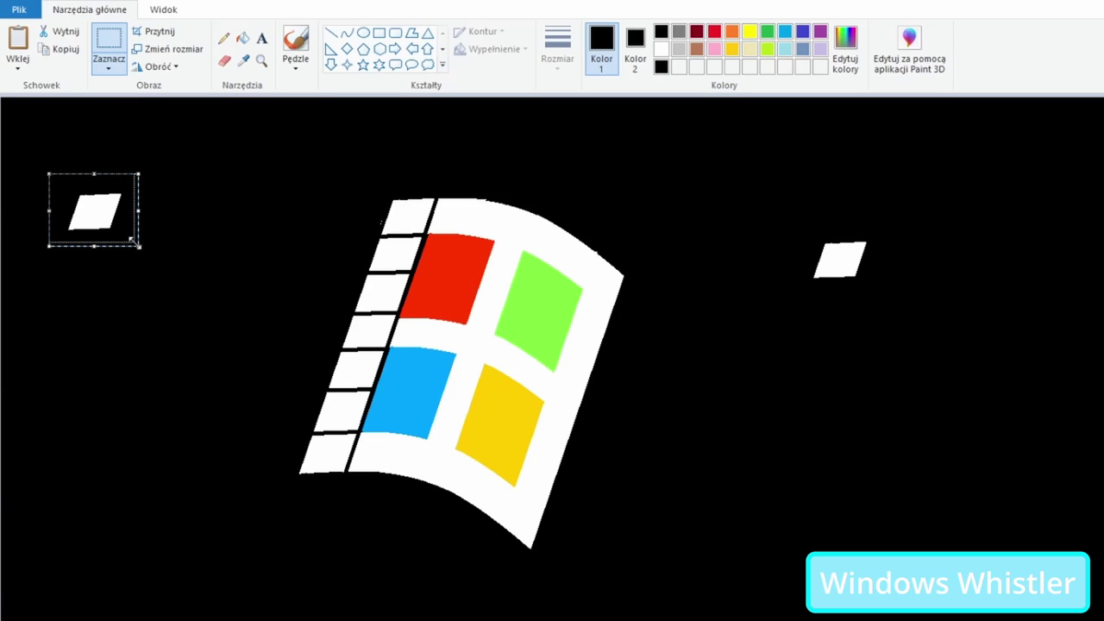
click(155, 233)
Step: Slice the upper-left tile's right edge with a black line
click(331, 33)
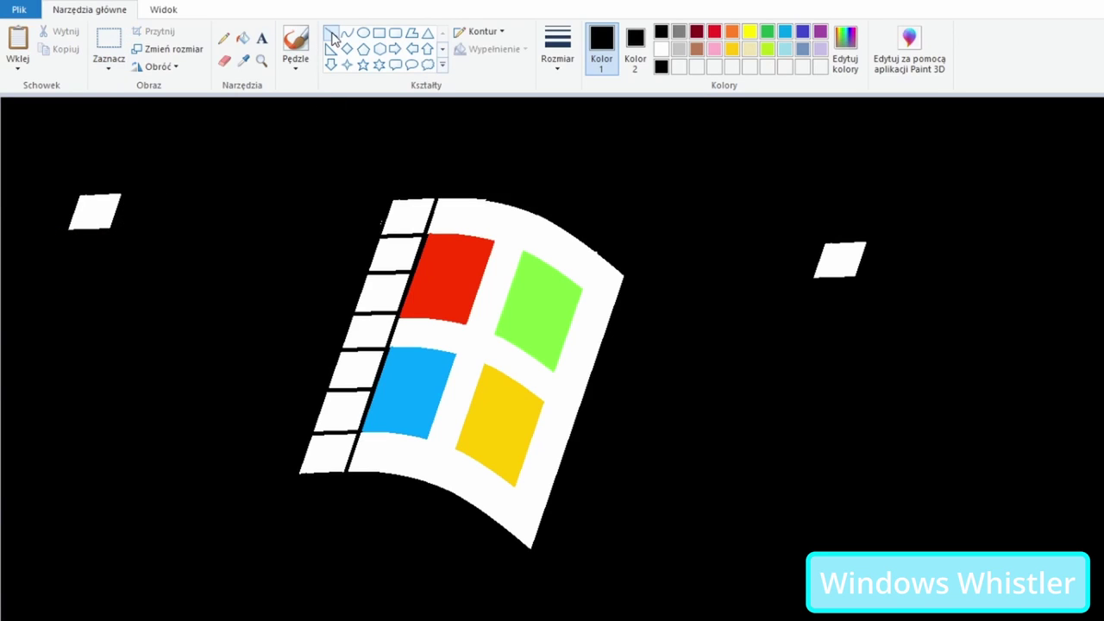
drag(66, 224, 153, 218)
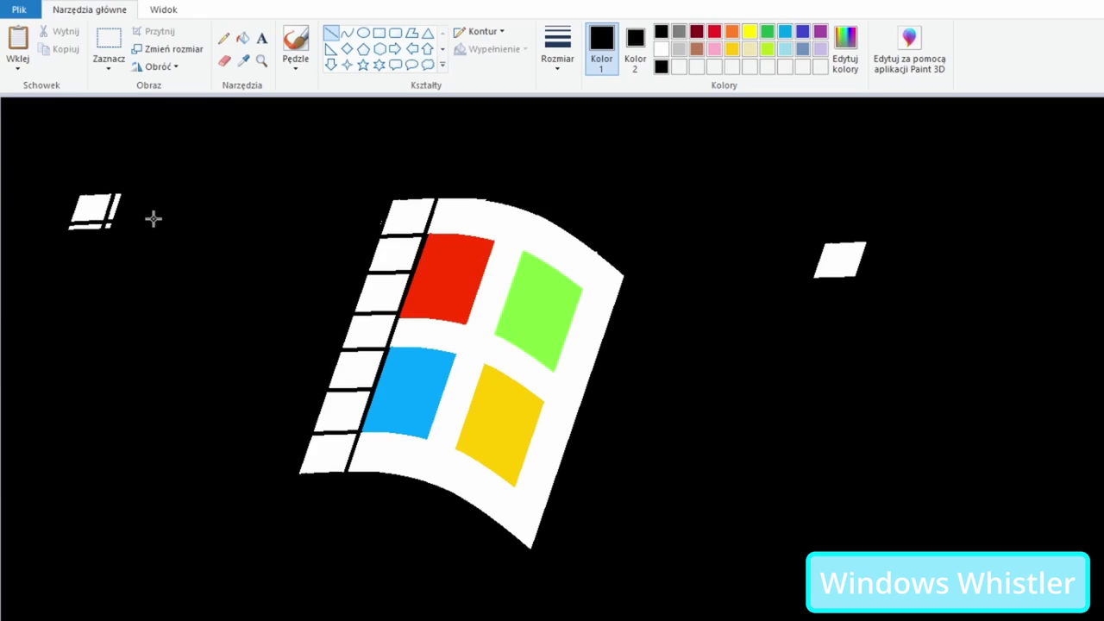
click(243, 38)
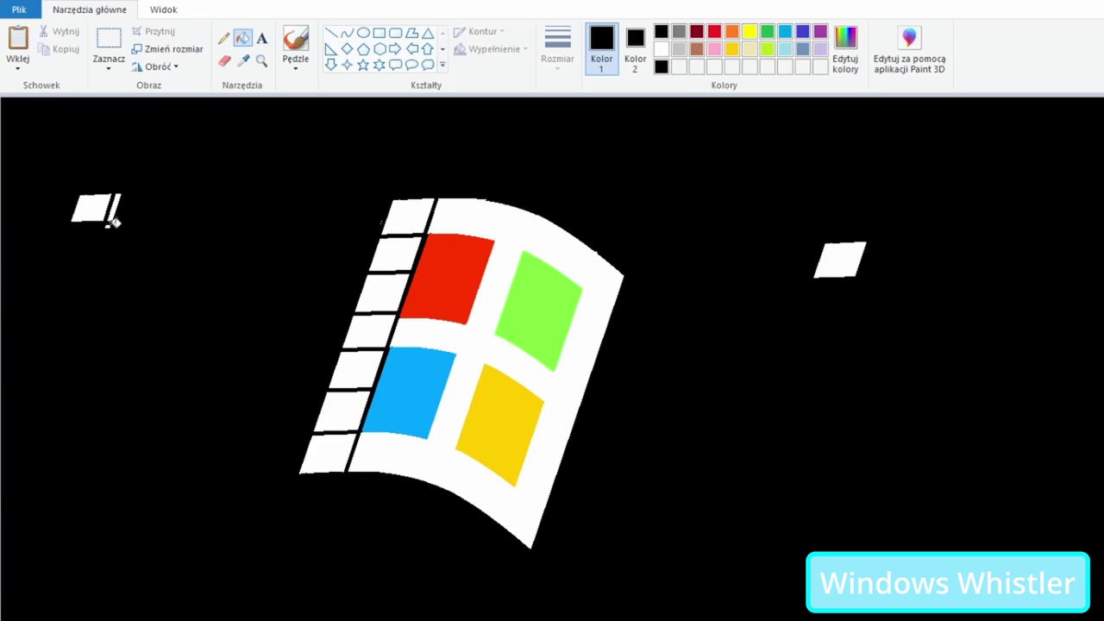
click(224, 38)
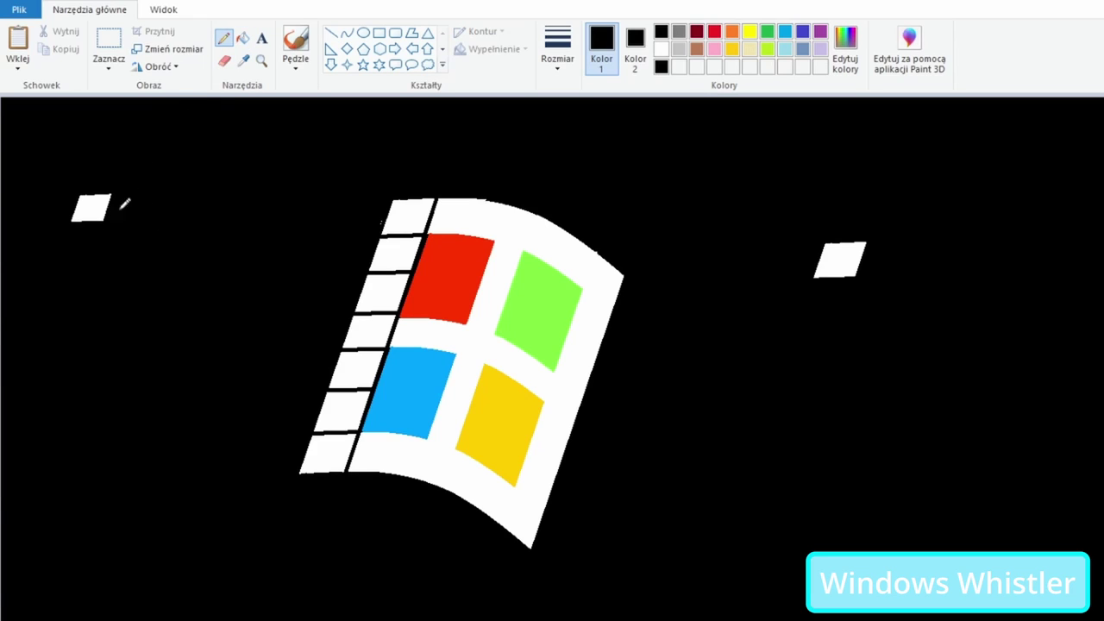
Step: Move the trimmed top-left tile next to the logo's top tile and commit it
click(108, 43)
drag(54, 167, 127, 235)
mouse_move(106, 209)
mouse_down()
mouse_move(374, 216)
mouse_move(369, 224)
mouse_move(449, 209)
mouse_up()
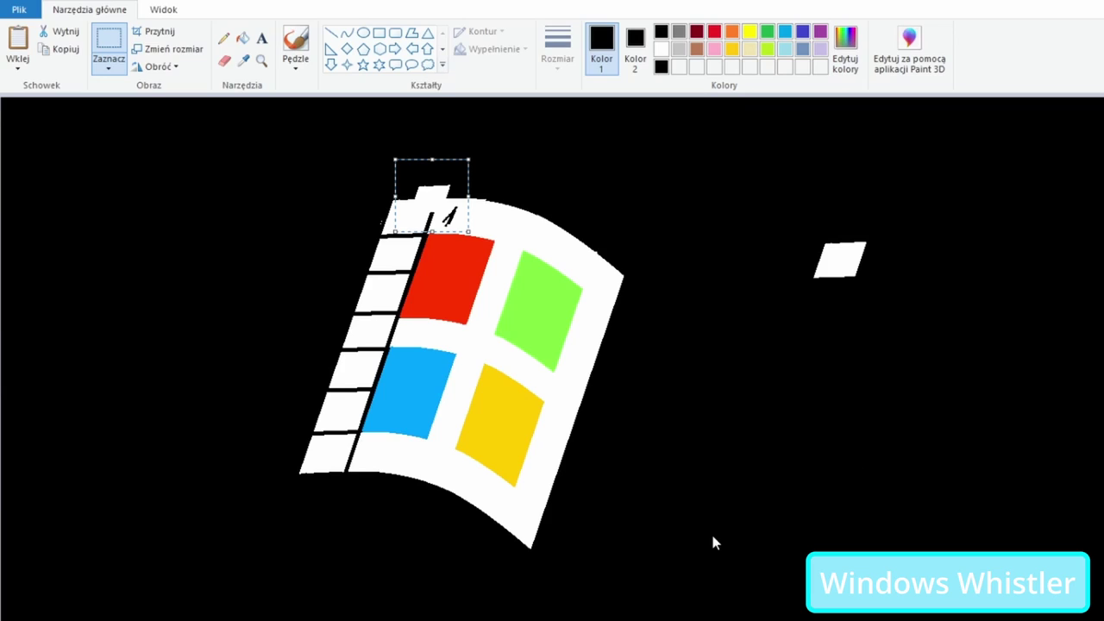
mouse_move(421, 211)
mouse_down()
mouse_move(631, 207)
mouse_move(267, 553)
mouse_move(368, 213)
mouse_up()
click(243, 39)
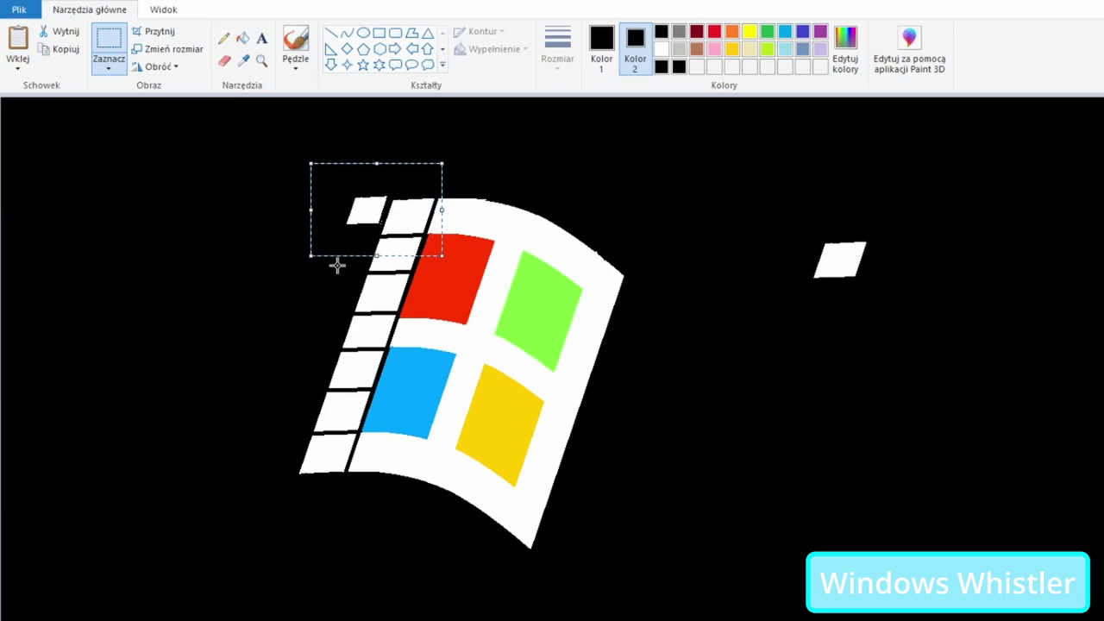
click(291, 337)
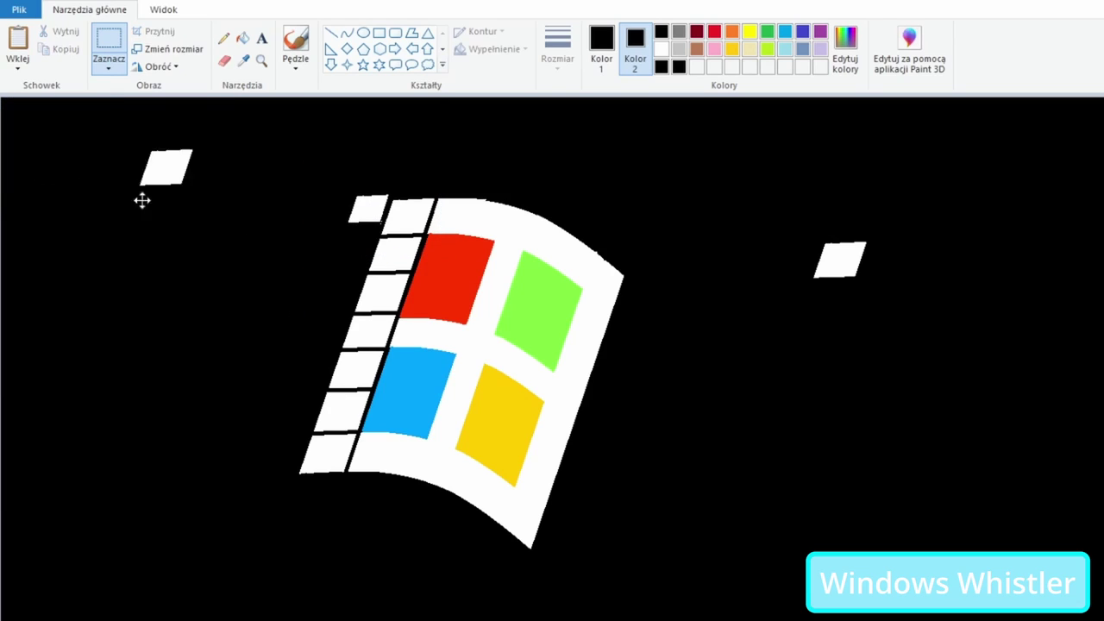
Step: Freeform-select the tile near the logo's top and drag it down and left
click(108, 68)
click(142, 126)
drag(337, 160, 397, 199)
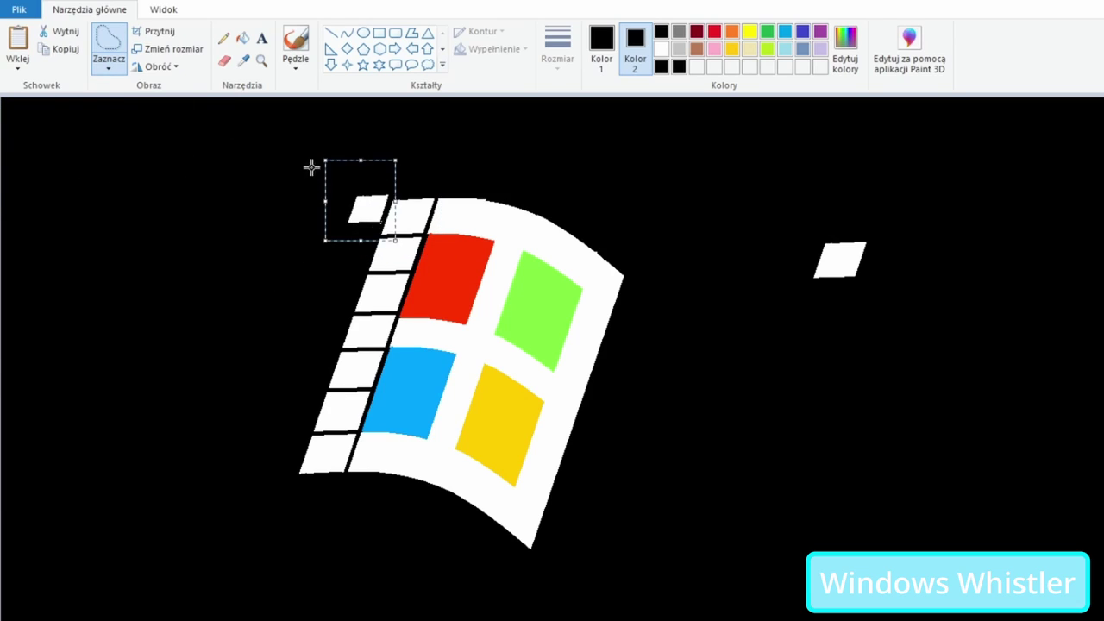
mouse_move(296, 165)
mouse_down()
mouse_move(384, 214)
mouse_move(315, 170)
mouse_up()
drag(365, 207, 352, 234)
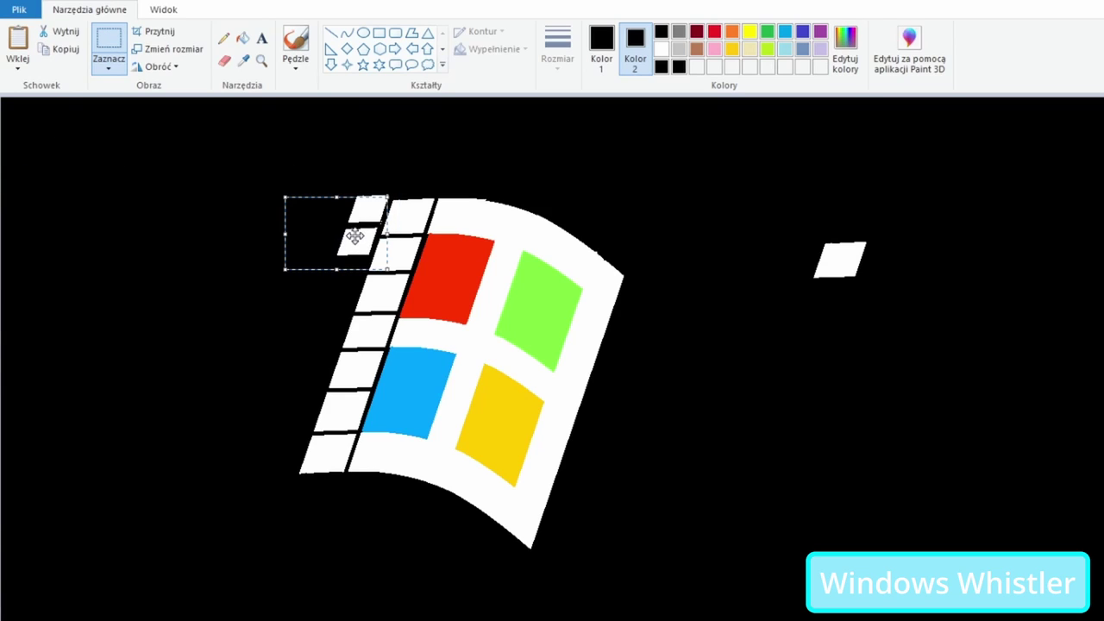
Step: Nudge the tile three steps down-left, then select the lone tile on the right
key(Down)
key(Down)
key(Down)
key(Left)
key(Down)
key(Down)
key(Down)
key(Left)
key(Down)
key(Down)
key(Down)
key(Left)
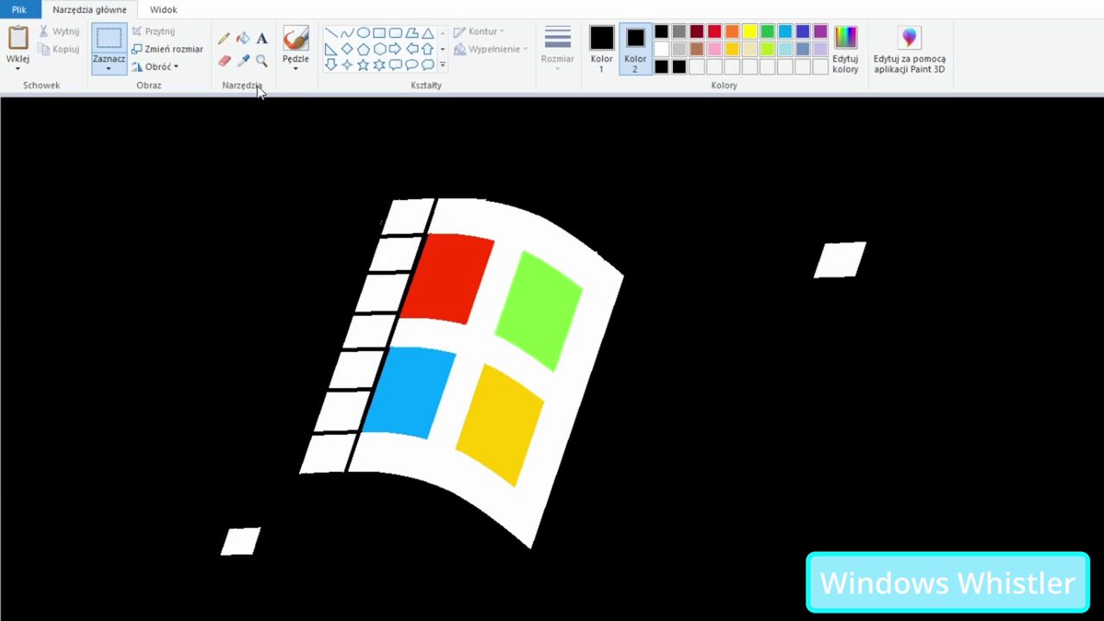
drag(647, 285, 662, 304)
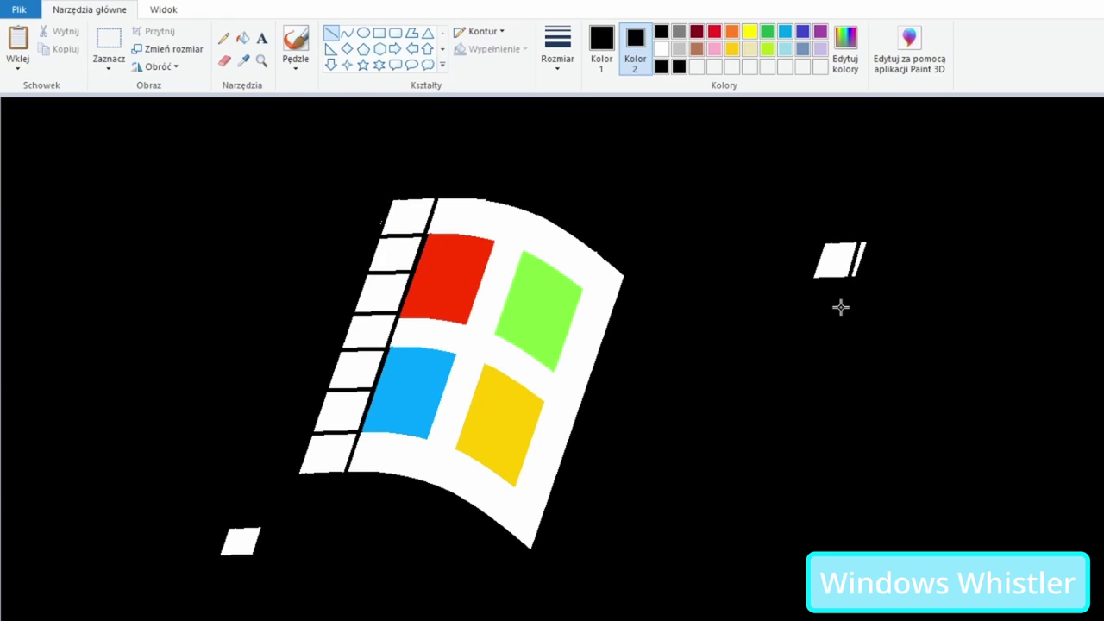
Step: Slice the right tile's edge with a black line and select the trimmed tile
drag(812, 276, 863, 271)
click(242, 38)
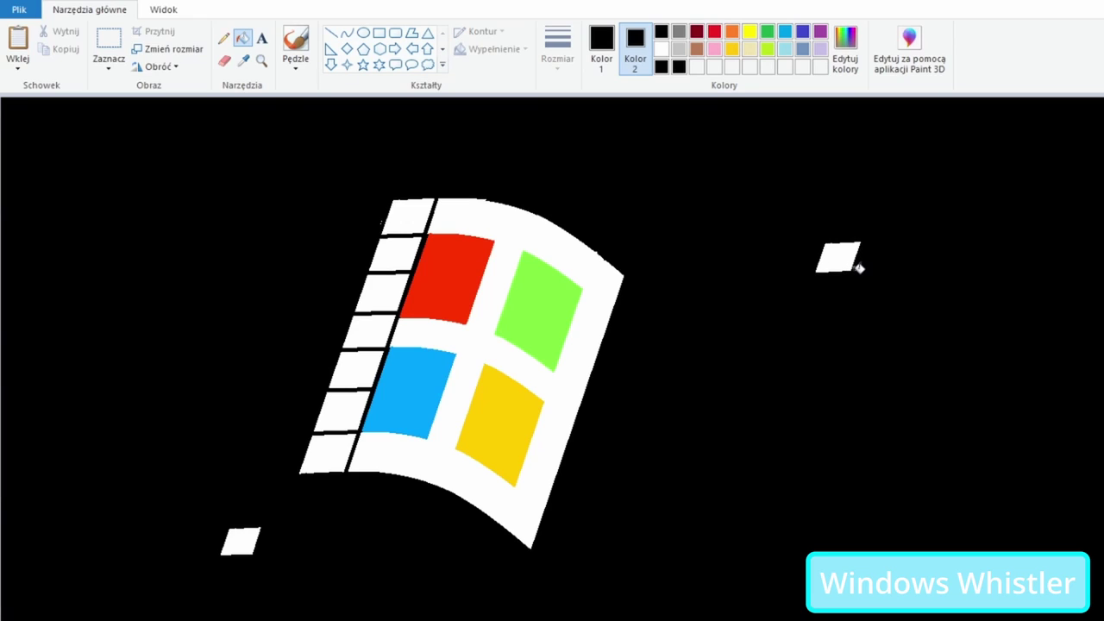
click(224, 38)
click(109, 47)
mouse_move(786, 217)
mouse_down()
mouse_move(906, 294)
mouse_move(221, 210)
mouse_up()
Step: Paste tile copies into a new column left of the logo's tile strip
key(ctrl+v)
drag(82, 137, 390, 216)
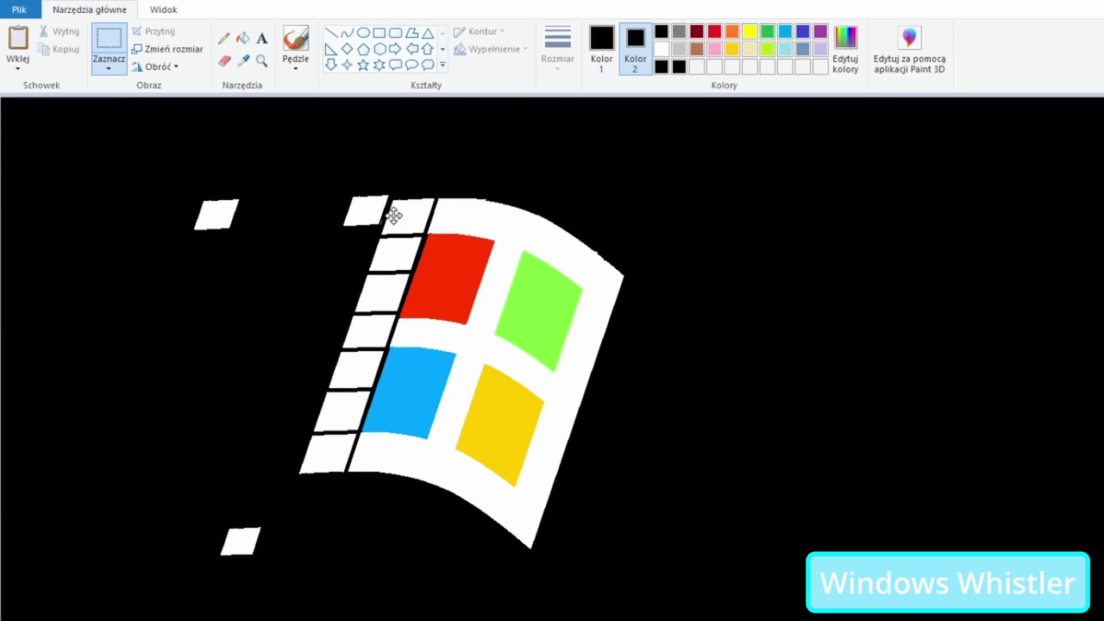
key(ctrl+v)
drag(74, 163, 374, 276)
key(ctrl+v)
mouse_move(82, 147)
mouse_down()
mouse_move(367, 305)
mouse_move(350, 333)
mouse_move(367, 330)
mouse_up()
key(ctrl+v)
key(ctrl+v)
drag(82, 152, 337, 386)
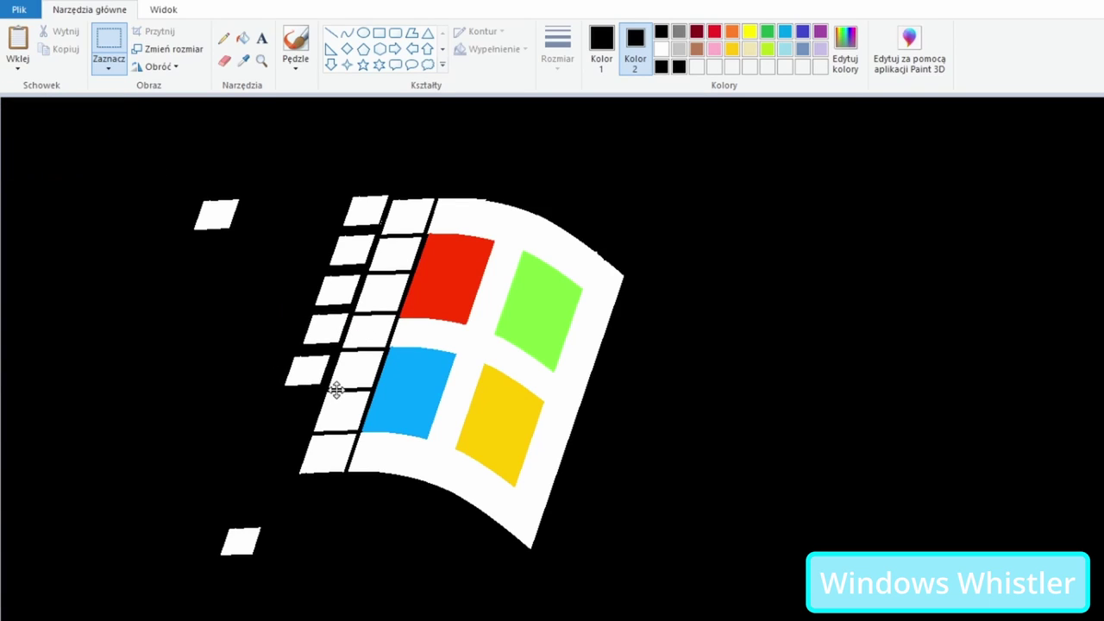
key(ctrl+v)
mouse_move(82, 158)
mouse_down()
mouse_move(322, 434)
mouse_move(289, 469)
mouse_up()
Step: Replace the misplaced lowest copy with two tiles further down the column
key(ctrl+z)
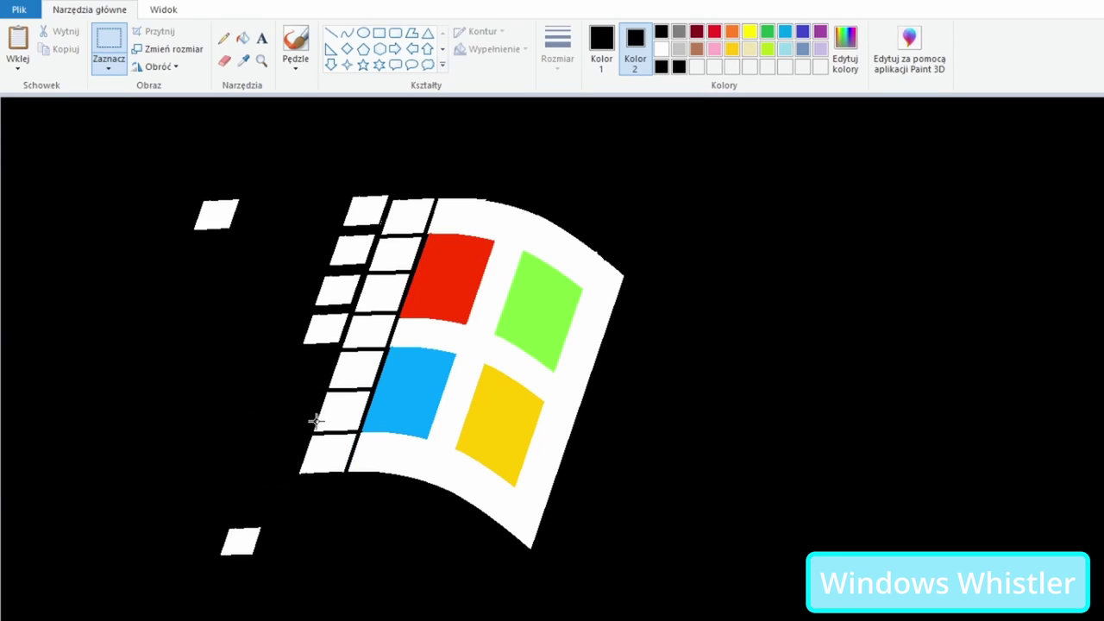
key(ctrl+v)
mouse_move(29, 135)
mouse_down()
mouse_move(288, 362)
mouse_move(179, 218)
mouse_move(296, 402)
mouse_up()
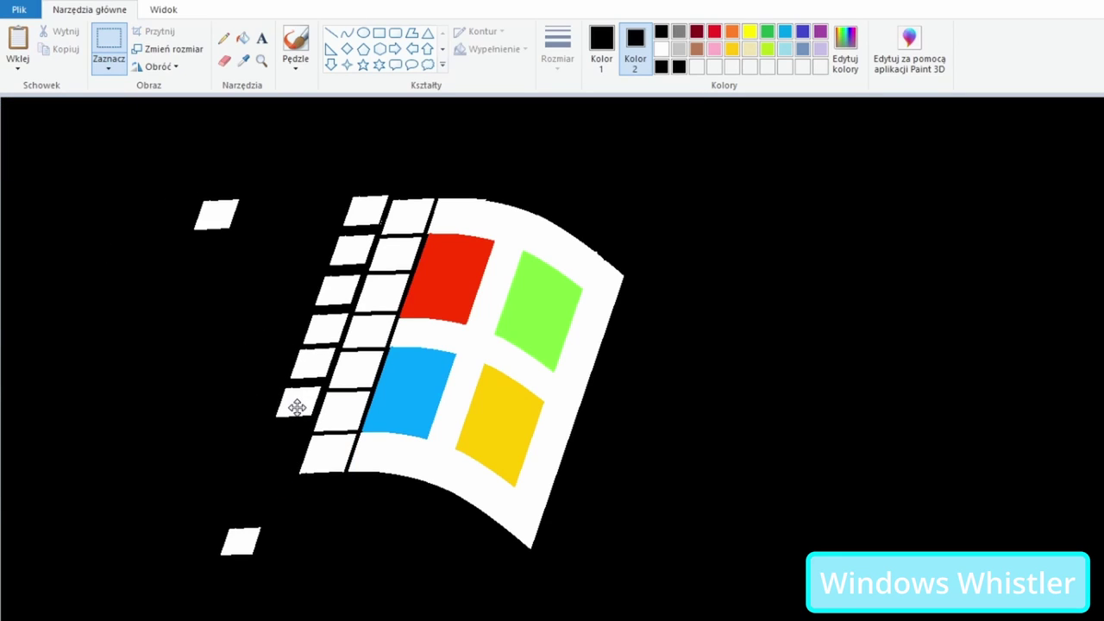
key(ctrl+v)
drag(29, 136, 271, 446)
click(144, 355)
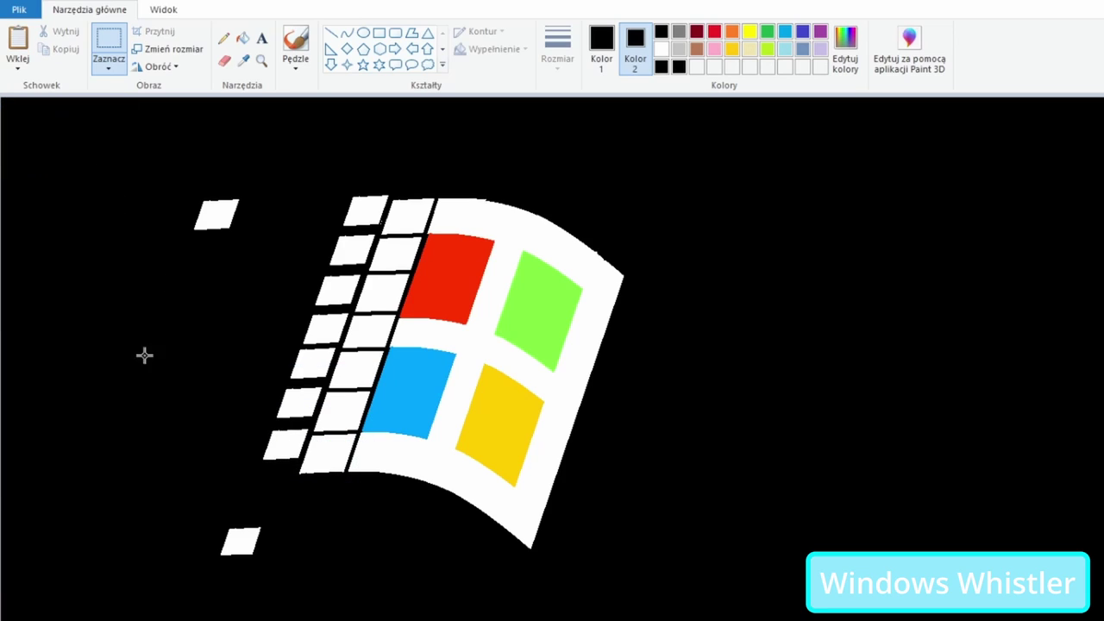
click(330, 34)
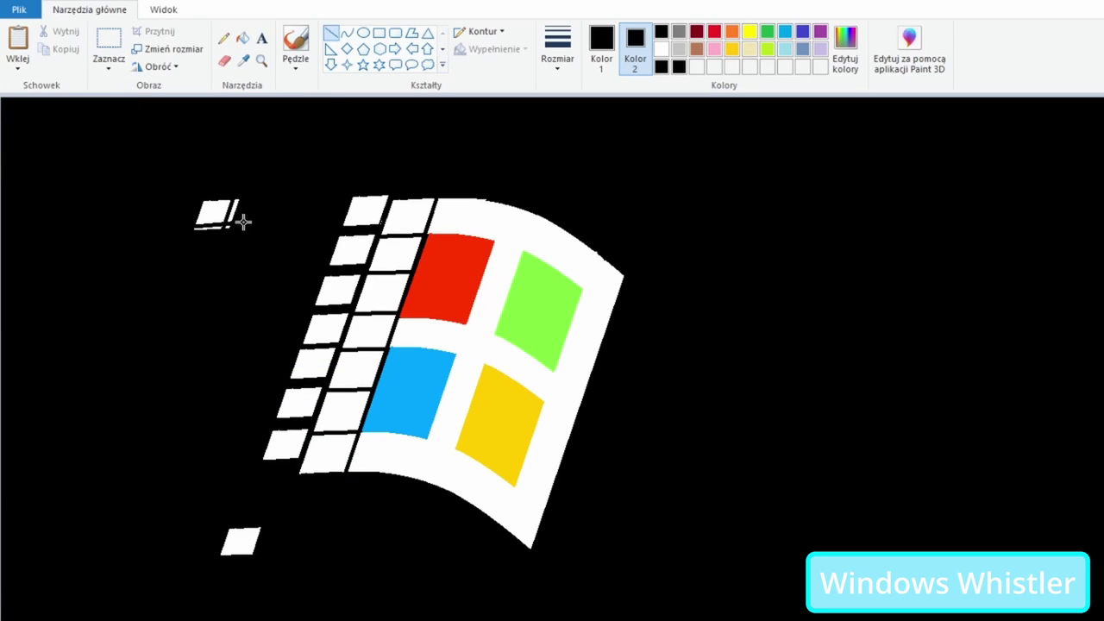
Step: Fill the cut sliver black and copy the trimmed tile to start a third column
click(242, 38)
click(238, 203)
click(109, 43)
mouse_move(178, 184)
mouse_down()
mouse_move(251, 238)
mouse_move(336, 204)
mouse_up()
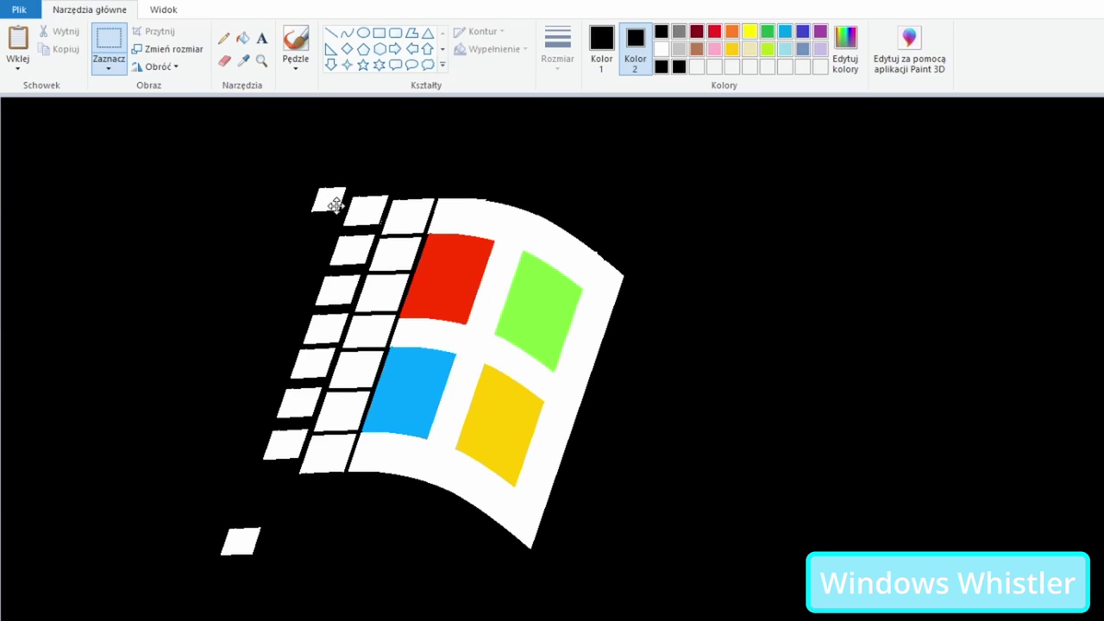
key(ctrl+c)
key(ctrl+v)
mouse_move(38, 125)
mouse_down()
mouse_move(327, 236)
mouse_move(276, 326)
mouse_up()
Step: Paste more tile copies down the third column and set one aside for trimming
key(ctrl+v)
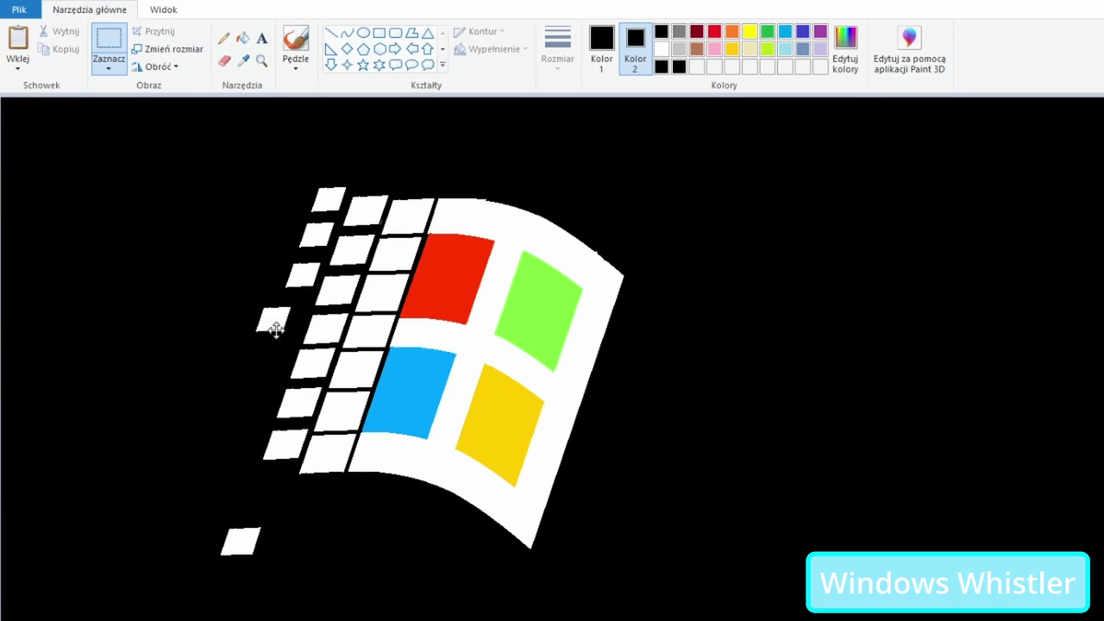
key(ctrl+v)
drag(34, 125, 278, 355)
key(ctrl+v)
drag(40, 129, 261, 393)
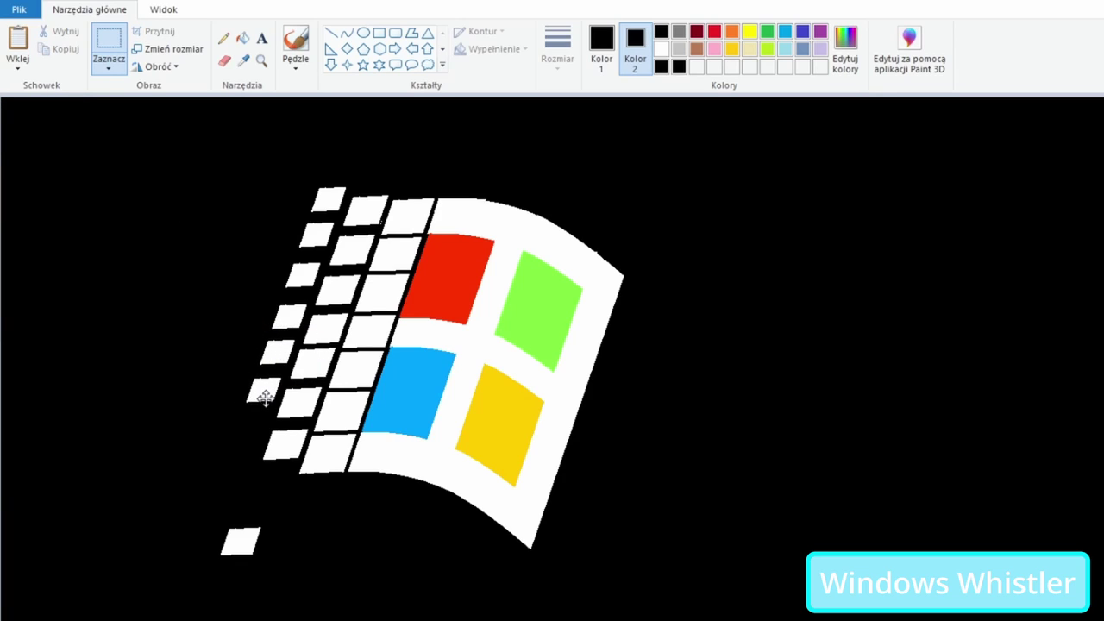
key(ctrl+v)
mouse_move(38, 127)
mouse_down()
mouse_move(250, 431)
mouse_move(212, 402)
mouse_up()
key(ctrl+v)
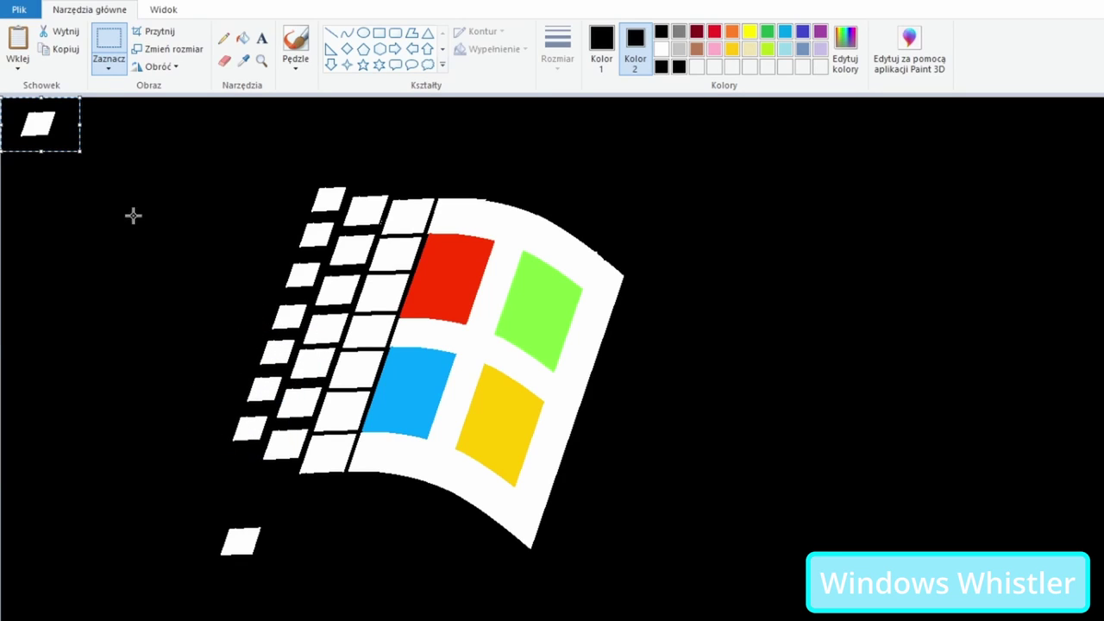
drag(38, 124, 70, 226)
click(165, 219)
Step: Slice the edge off the set-aside tile to make a smaller tile
click(330, 34)
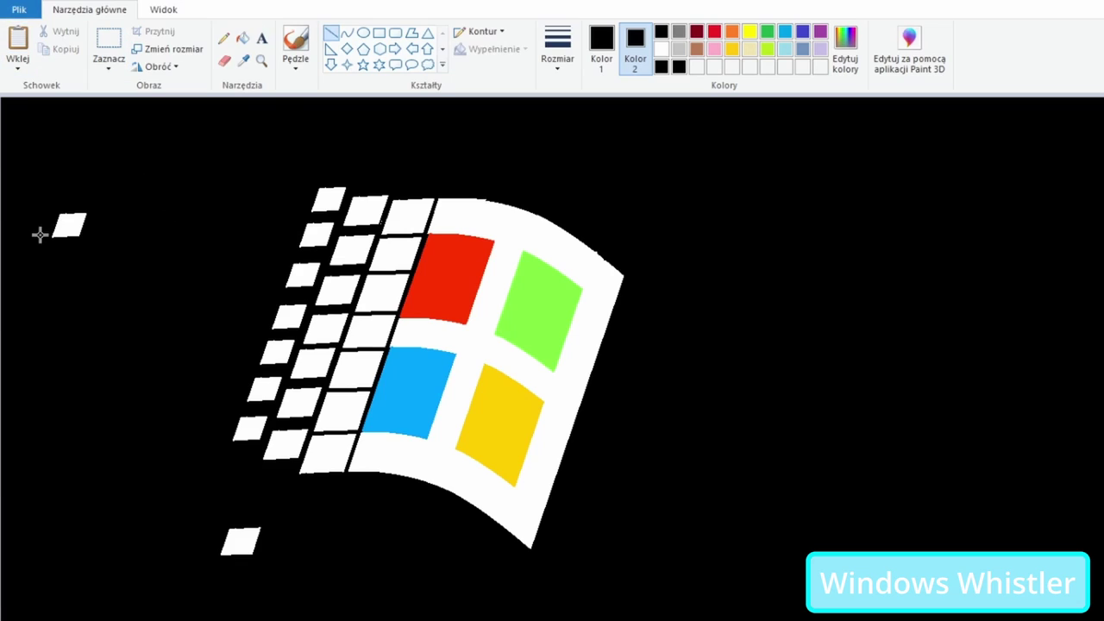
mouse_move(75, 237)
mouse_down()
mouse_move(82, 213)
mouse_move(90, 246)
mouse_move(302, 193)
mouse_up()
click(243, 38)
click(109, 39)
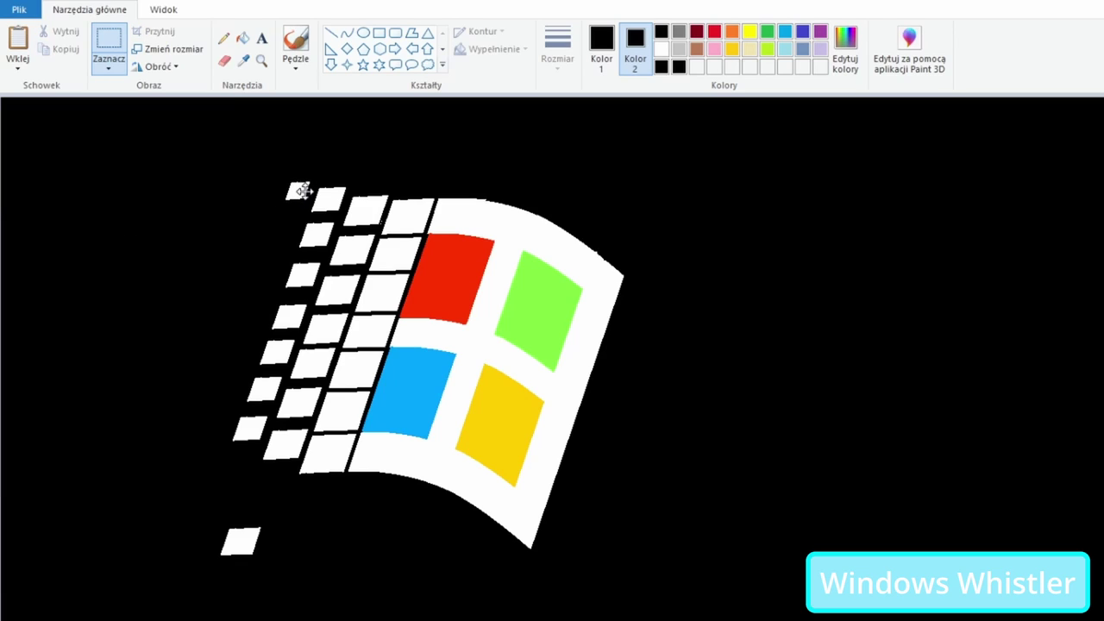
Step: Paste smaller tile copies down the outermost column, setting another one aside
key(ctrl+v)
key(ctrl+v)
mouse_move(25, 125)
mouse_down()
mouse_move(287, 225)
mouse_move(270, 263)
mouse_up()
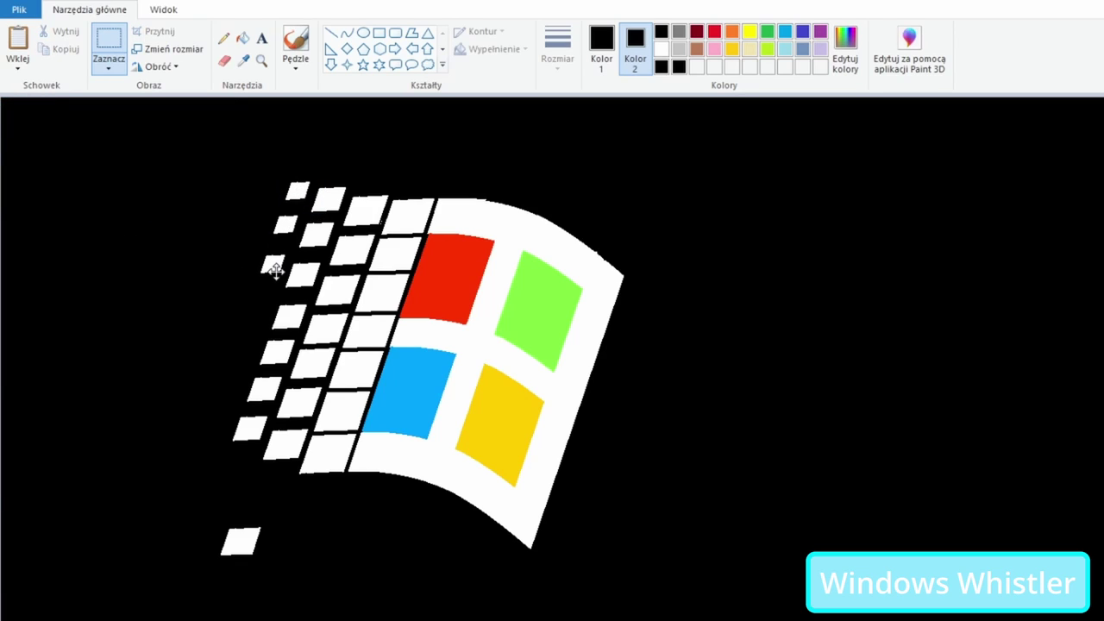
key(ctrl+v)
mouse_move(25, 125)
mouse_down()
mouse_move(260, 298)
mouse_move(204, 320)
mouse_move(248, 334)
mouse_up()
key(ctrl+v)
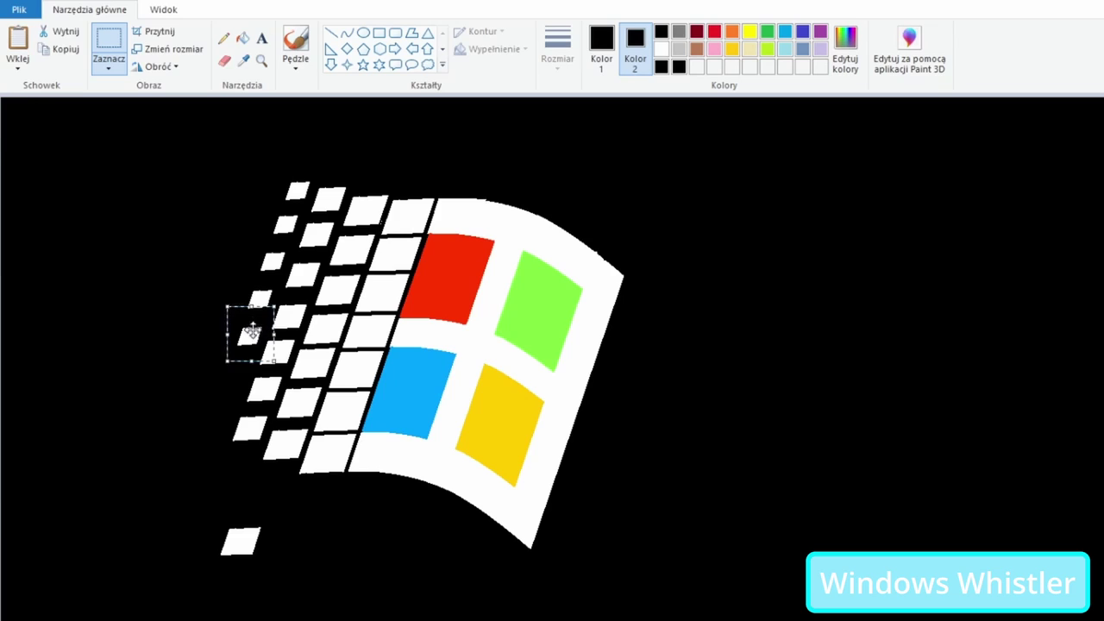
key(ctrl+v)
mouse_move(25, 125)
mouse_down()
mouse_move(235, 375)
mouse_move(167, 316)
mouse_move(223, 420)
mouse_up()
key(ctrl+v)
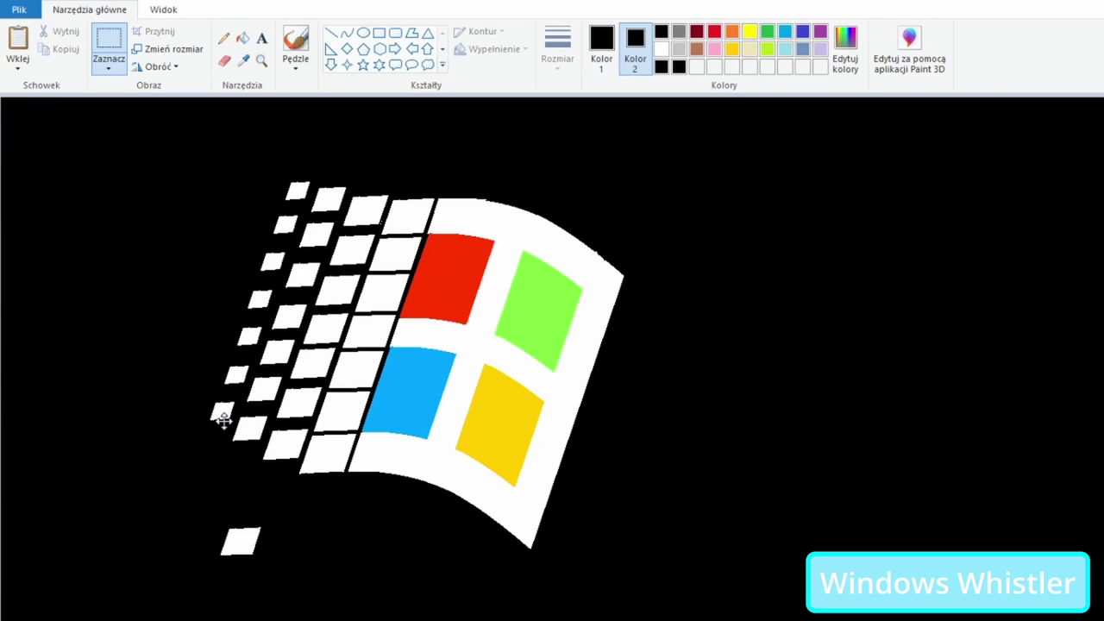
key(ctrl+v)
mouse_move(24, 125)
mouse_down()
mouse_move(101, 209)
mouse_move(113, 200)
mouse_move(124, 226)
mouse_move(233, 191)
mouse_move(120, 213)
mouse_up()
click(332, 32)
click(108, 43)
Step: Draw a grey-filled ellipse around the small tile, then undo it
click(316, 140)
click(363, 33)
drag(56, 159, 191, 274)
click(661, 31)
click(601, 48)
click(679, 31)
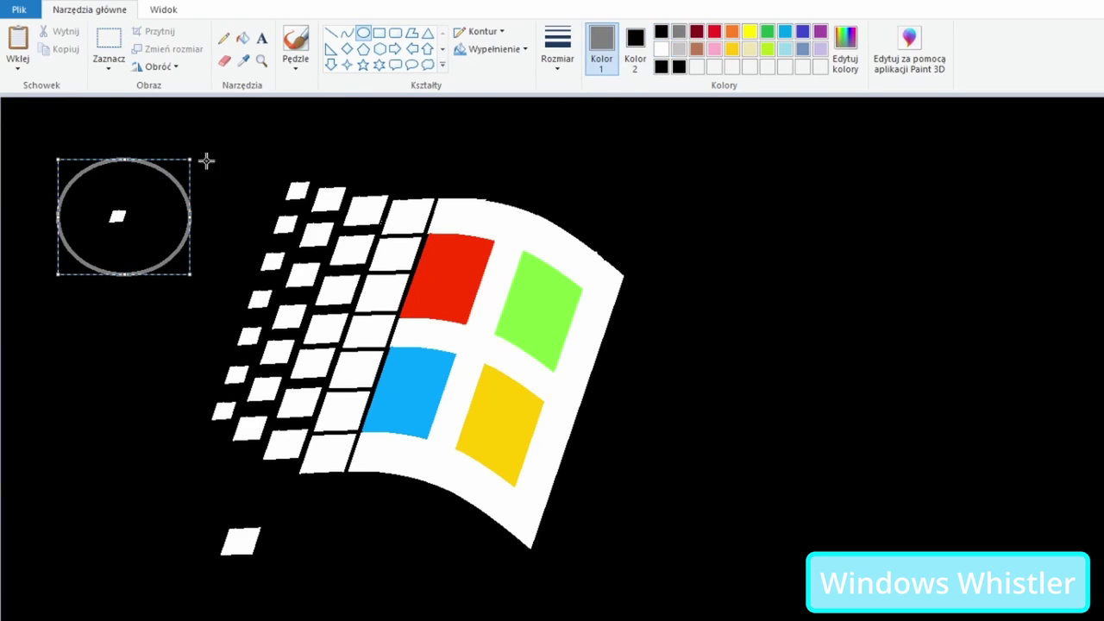
click(242, 38)
click(173, 190)
key(ctrl+z)
key(ctrl+z)
Step: Move the small tile and paste copies into the logo's trail
drag(121, 218, 283, 180)
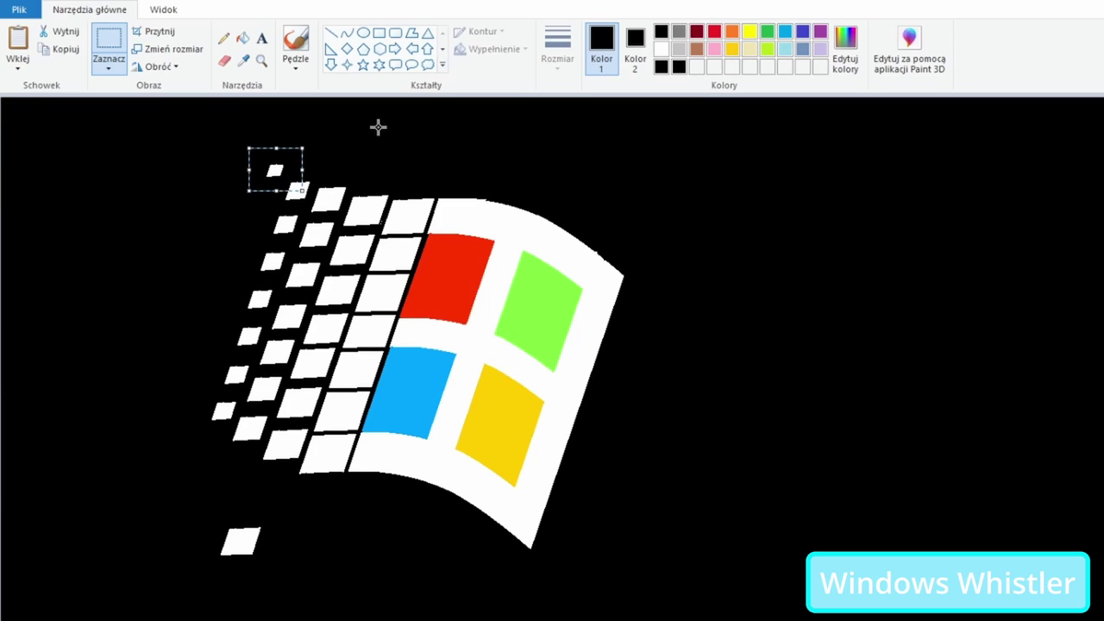
key(ctrl+v)
mouse_move(22, 121)
mouse_down()
mouse_move(272, 199)
mouse_move(251, 241)
mouse_up()
key(ctrl+v)
key(ctrl+v)
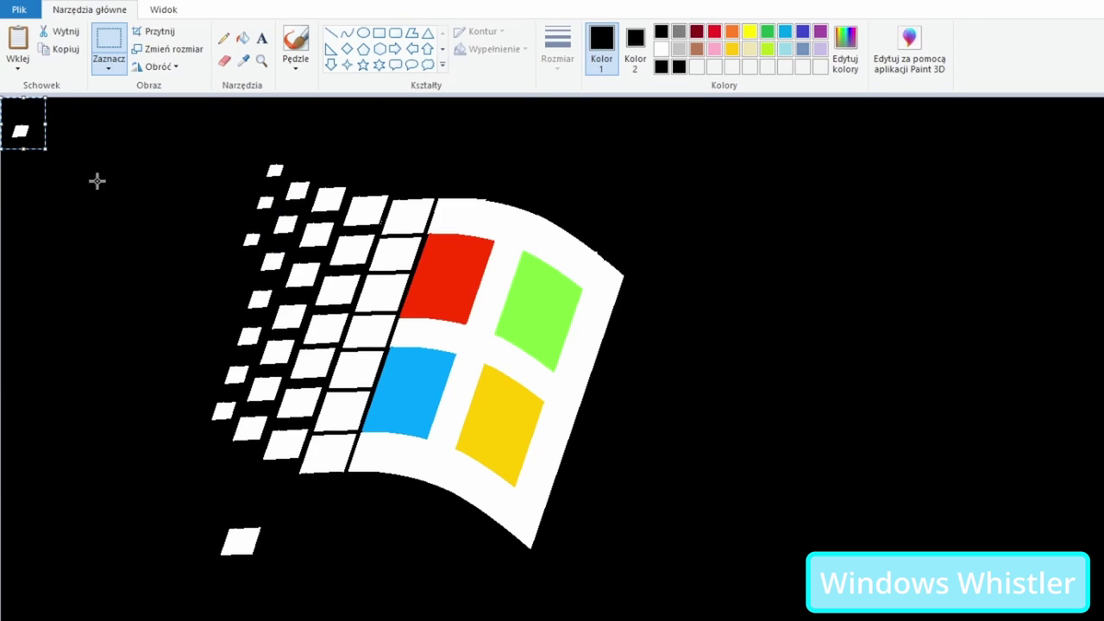
mouse_move(22, 121)
mouse_down()
mouse_move(244, 242)
mouse_move(244, 273)
mouse_move(60, 153)
mouse_move(211, 353)
mouse_up()
key(ctrl+v)
key(ctrl+v)
key(ctrl+v)
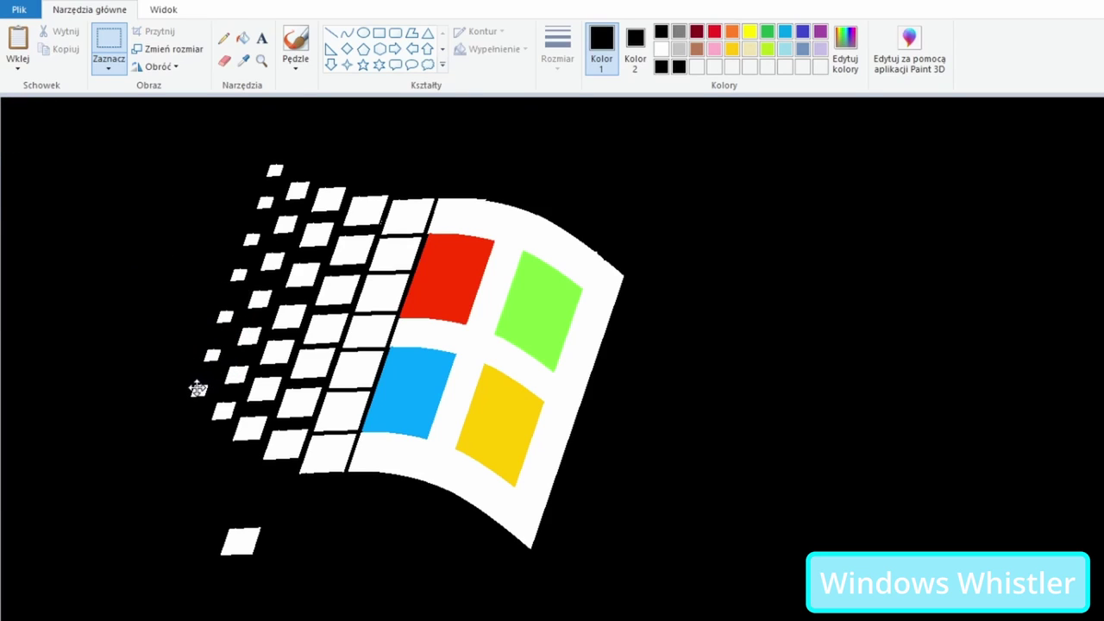
key(ctrl+v)
drag(19, 126, 103, 233)
Step: Select the left small tile, try a grey-filled ellipse beside it, and undo it
click(331, 32)
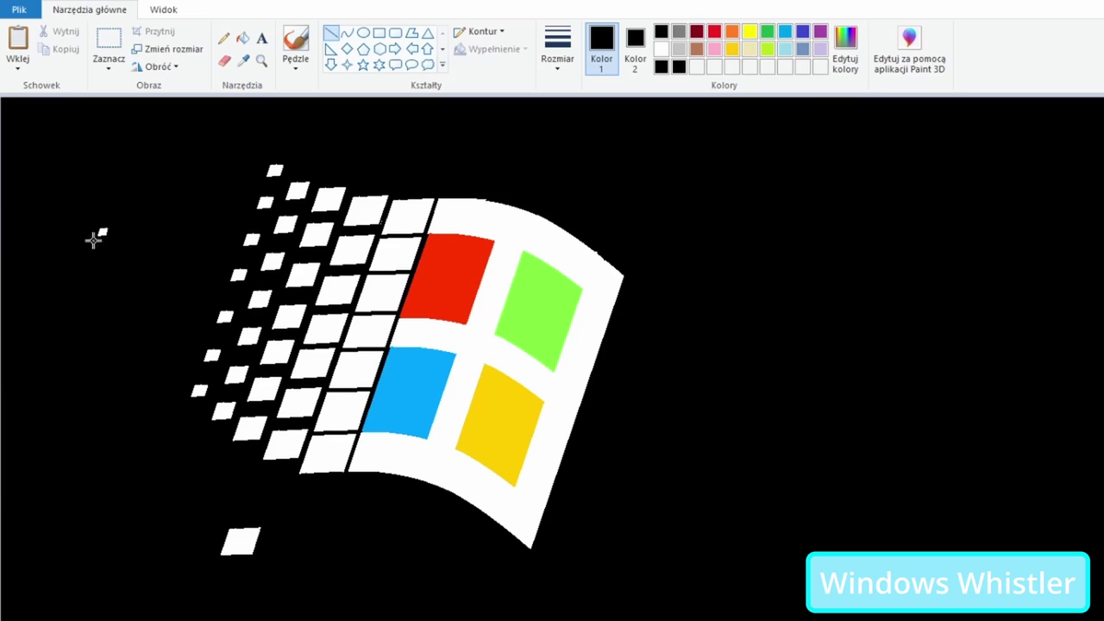
click(108, 39)
mouse_move(84, 213)
mouse_down()
mouse_move(124, 246)
mouse_move(99, 248)
mouse_up()
click(363, 32)
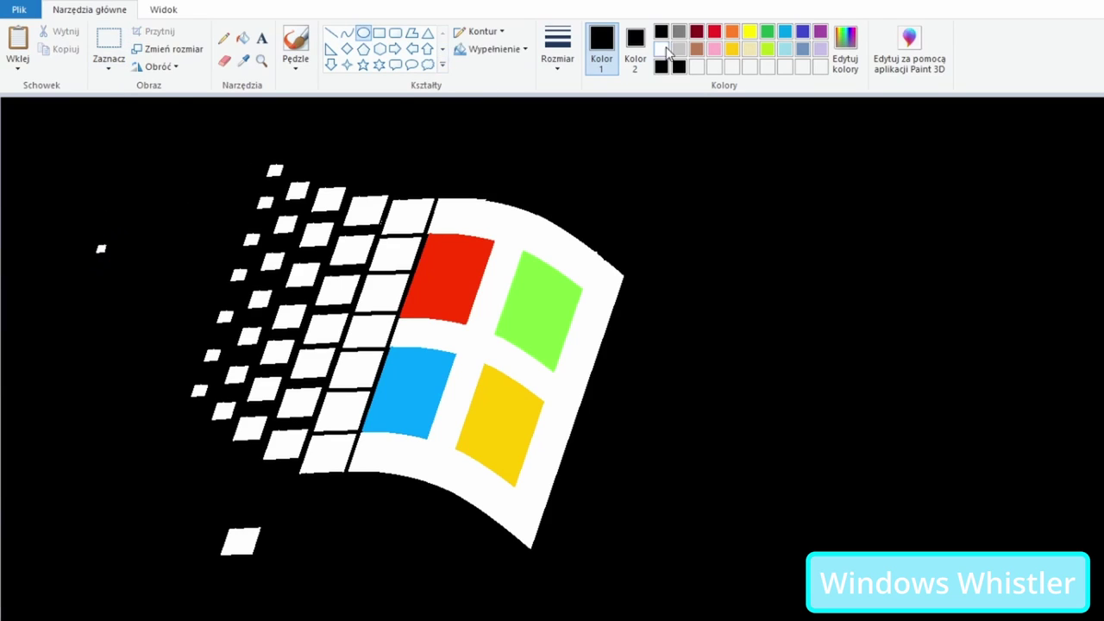
click(679, 48)
drag(15, 197, 182, 323)
click(243, 37)
click(69, 276)
click(661, 32)
key(ctrl+z)
key(ctrl+z)
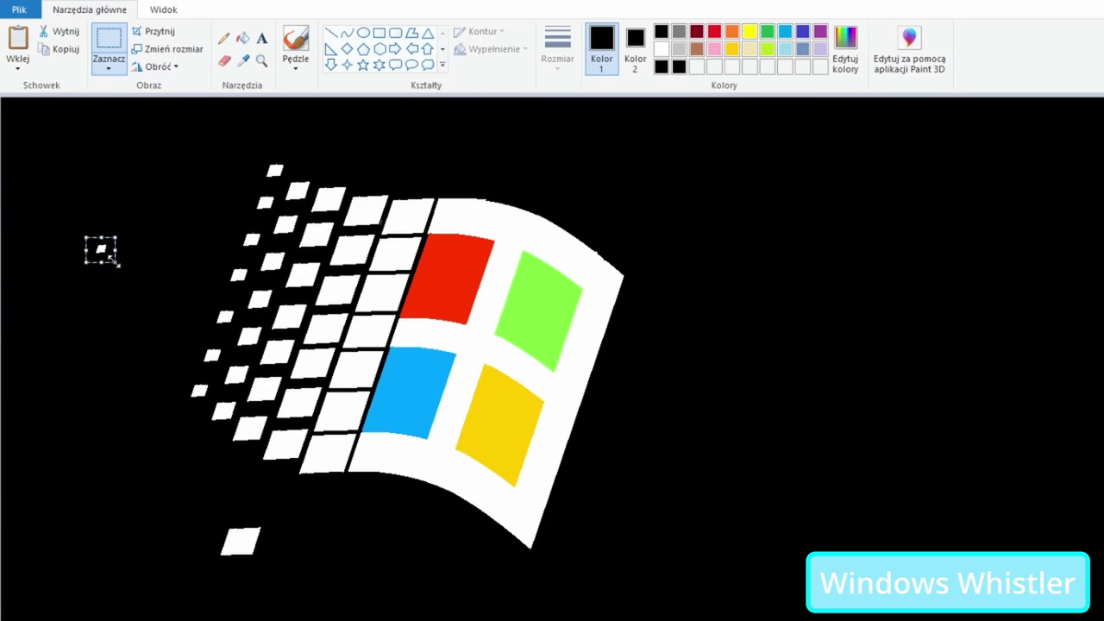
click(76, 226)
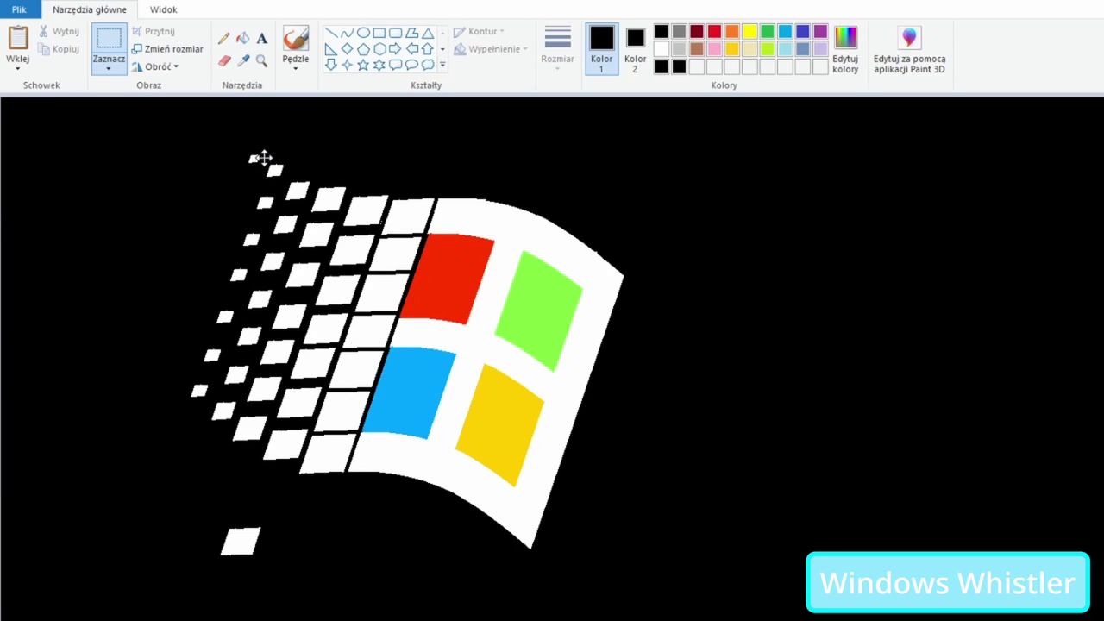
Step: Paste more tiny tiles down the trail's far left edge and deselect
key(ctrl+v)
drag(34, 120, 252, 187)
key(ctrl+v)
key(ctrl+v)
mouse_move(38, 123)
mouse_down()
mouse_move(238, 223)
mouse_move(192, 326)
mouse_up()
key(ctrl+v)
key(ctrl+v)
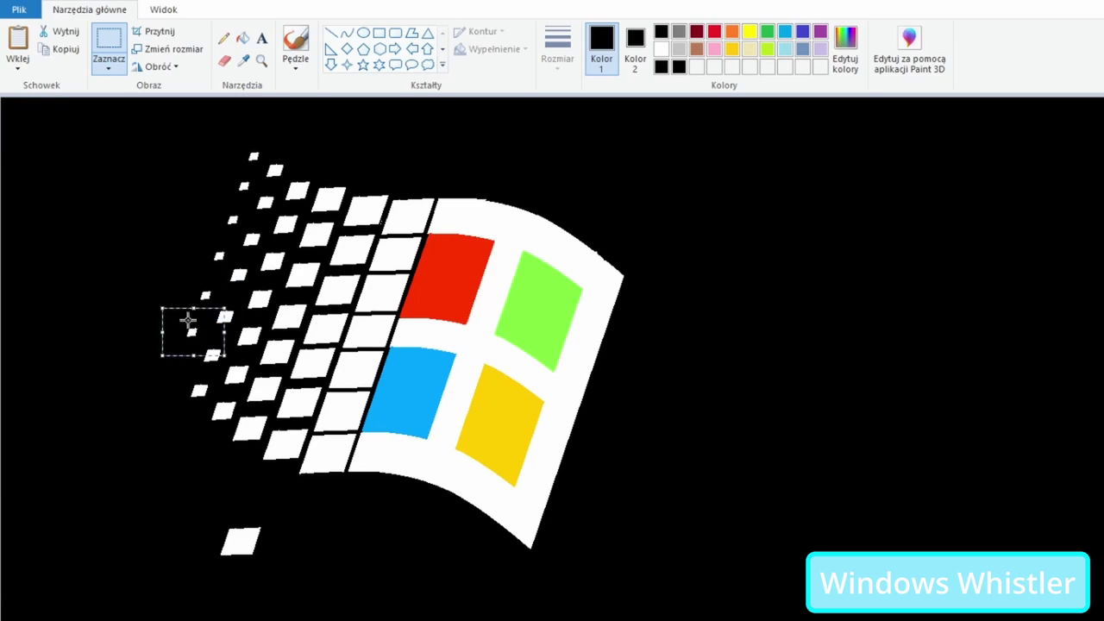
key(ctrl+v)
drag(34, 120, 195, 371)
click(139, 307)
Step: Sample the red pane's colour and fill four upper trail tiles red
click(244, 60)
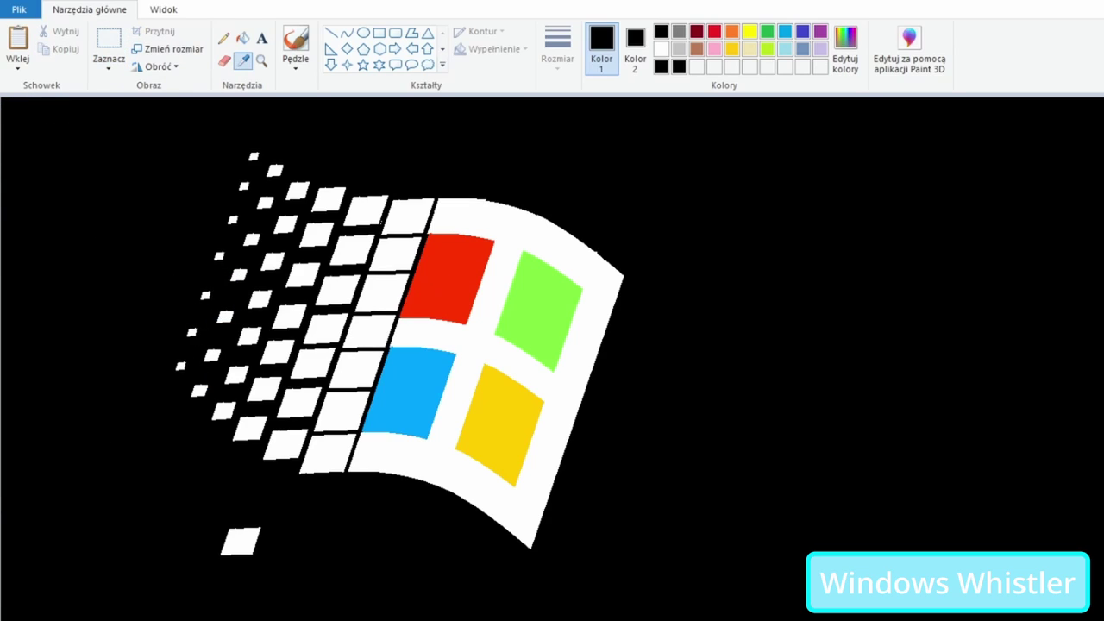
click(449, 284)
click(337, 290)
click(353, 249)
click(302, 275)
click(285, 225)
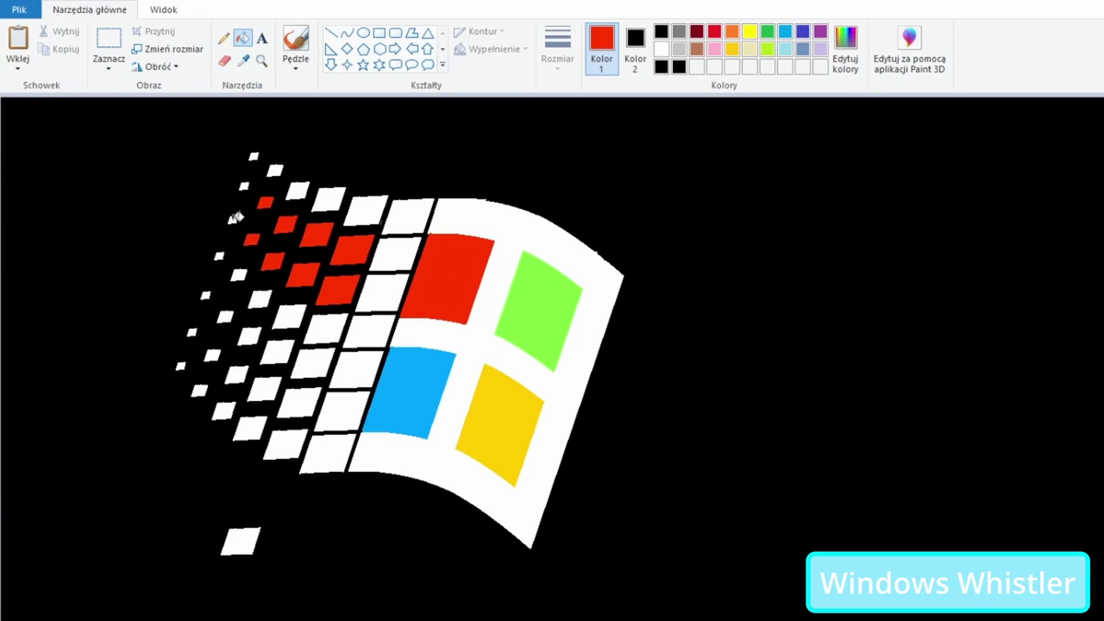
Step: Sample the blue pane's colour and fill four lower trail tiles blue
click(244, 60)
click(371, 388)
click(313, 363)
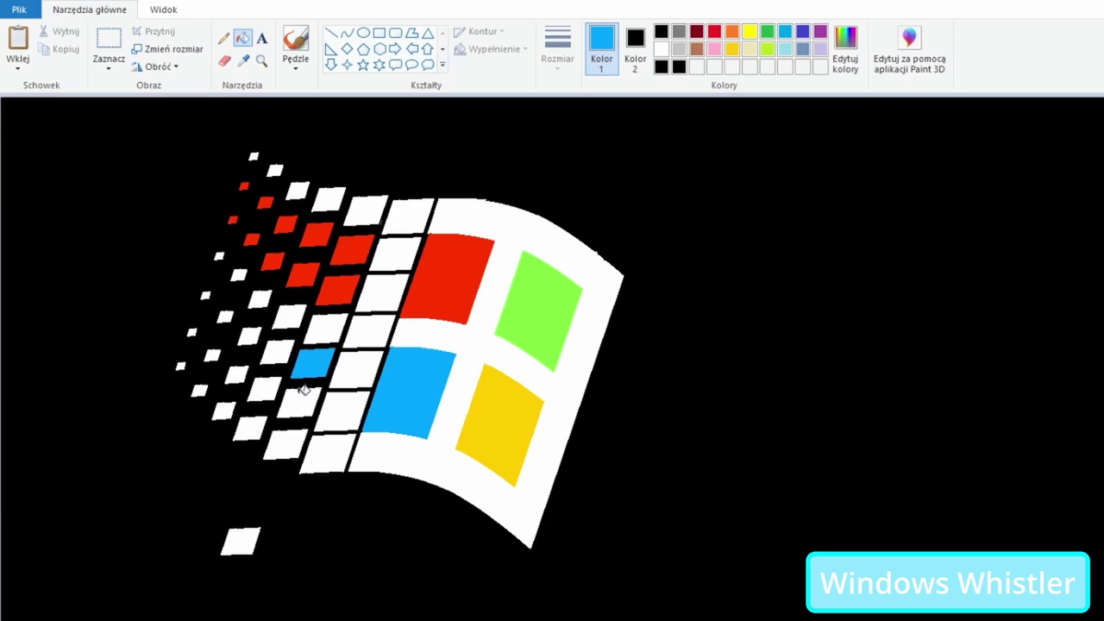
click(300, 401)
click(277, 351)
click(250, 336)
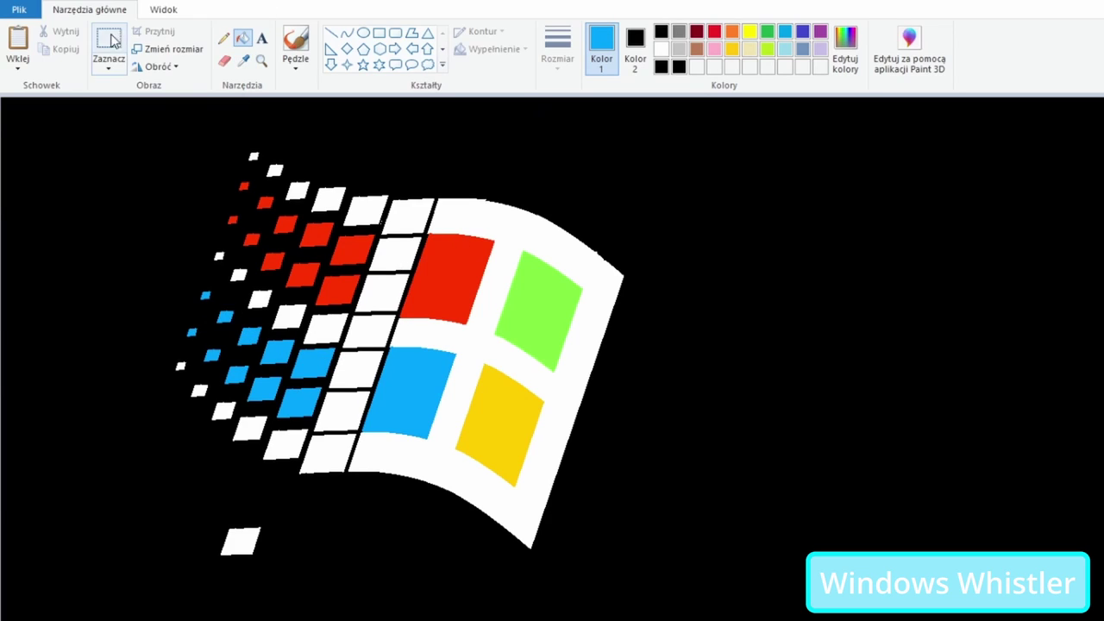
Step: Delete the stray tile below the logo and move the whole logo toward centre
click(109, 44)
drag(198, 509, 285, 562)
key(Delete)
drag(112, 128, 627, 453)
drag(412, 426, 566, 456)
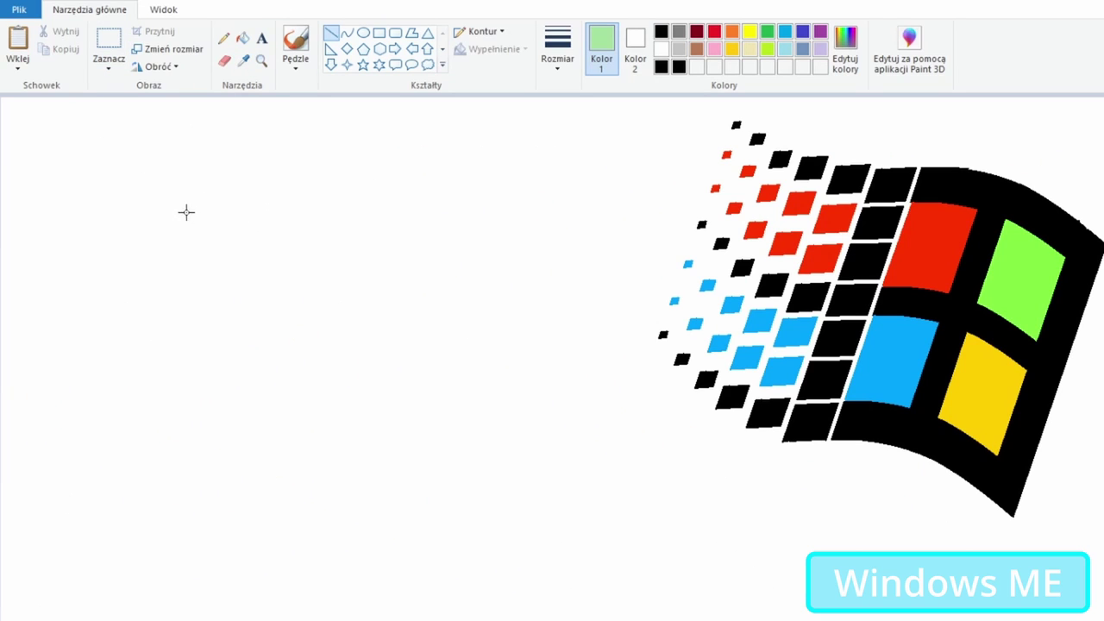
Step: Draw nested slanted quadrilateral outlines and fill the band between them light green
drag(213, 226, 232, 473)
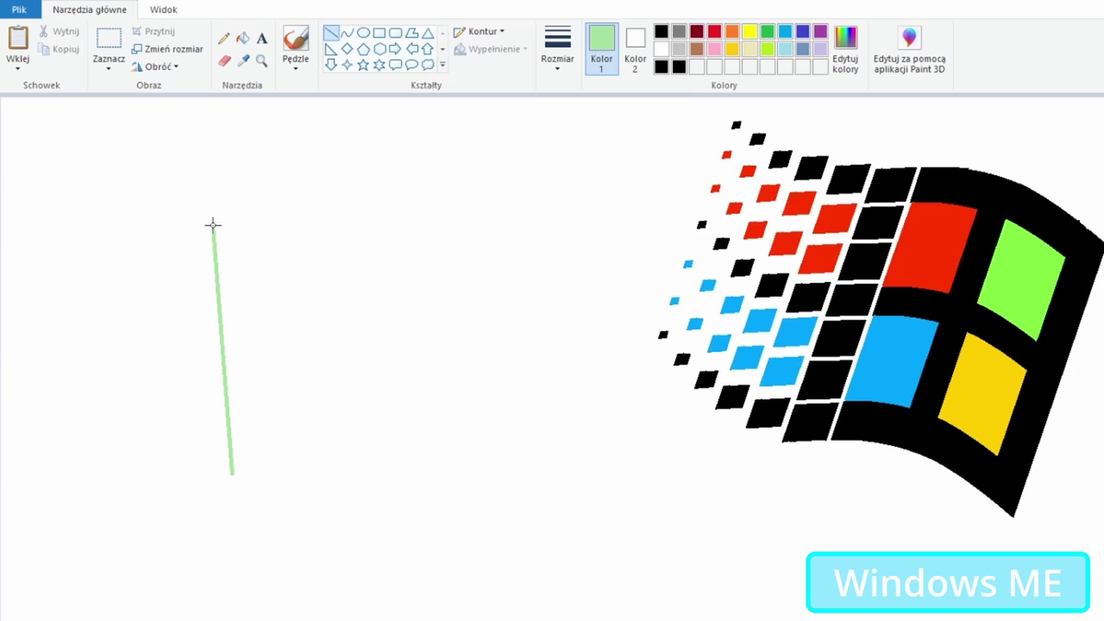
drag(212, 226, 517, 227)
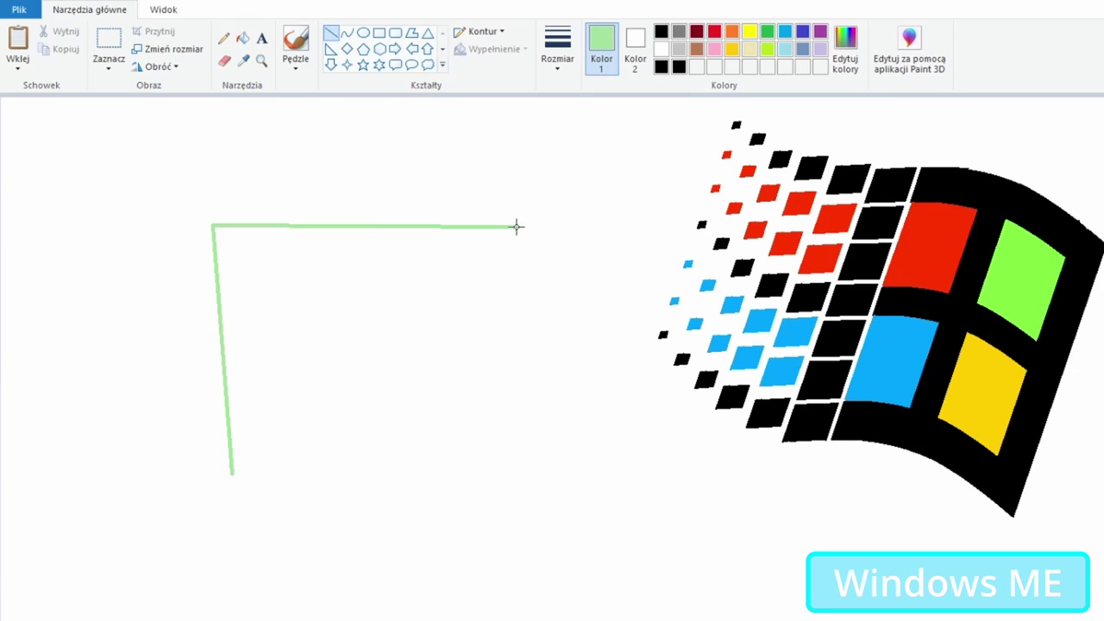
drag(517, 227, 528, 429)
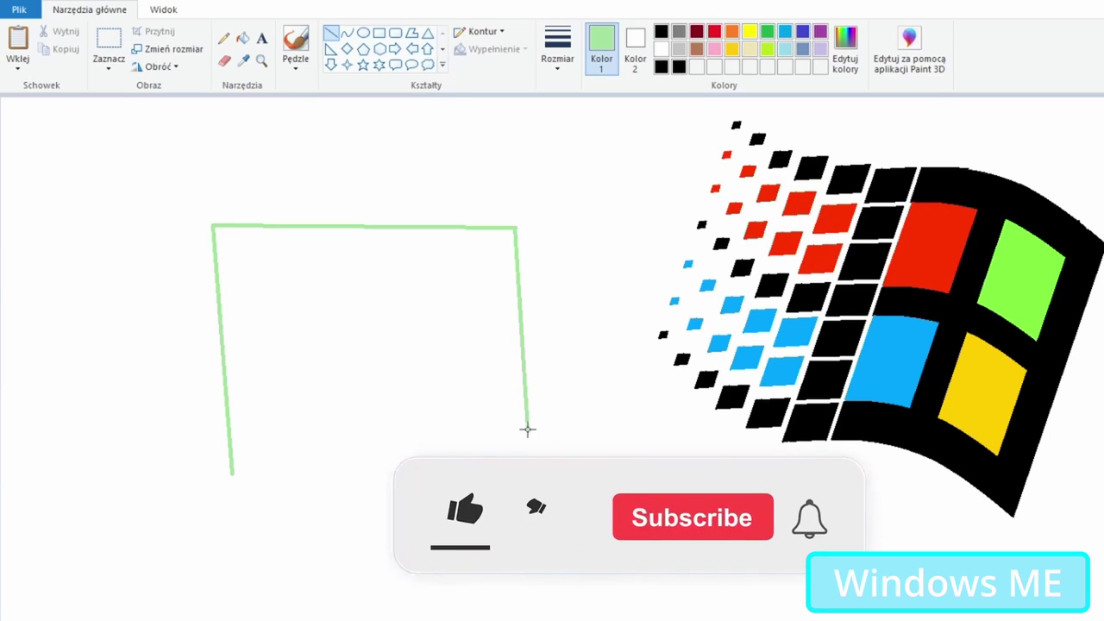
drag(232, 472, 528, 429)
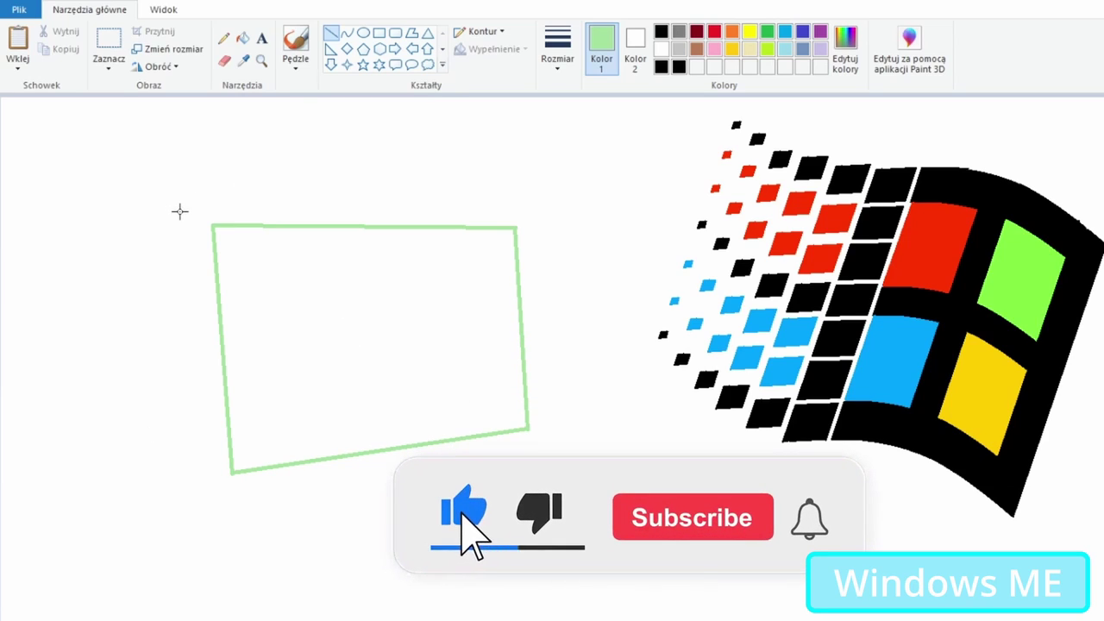
mouse_move(179, 208)
mouse_down()
mouse_move(202, 501)
mouse_move(552, 447)
mouse_move(537, 205)
mouse_up()
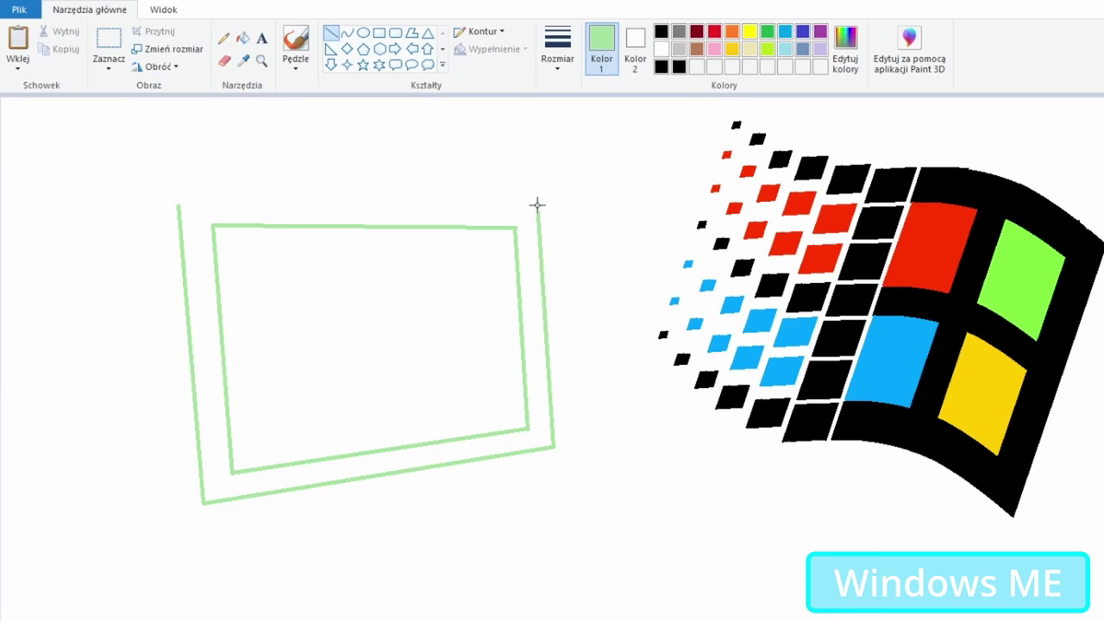
drag(177, 202, 537, 204)
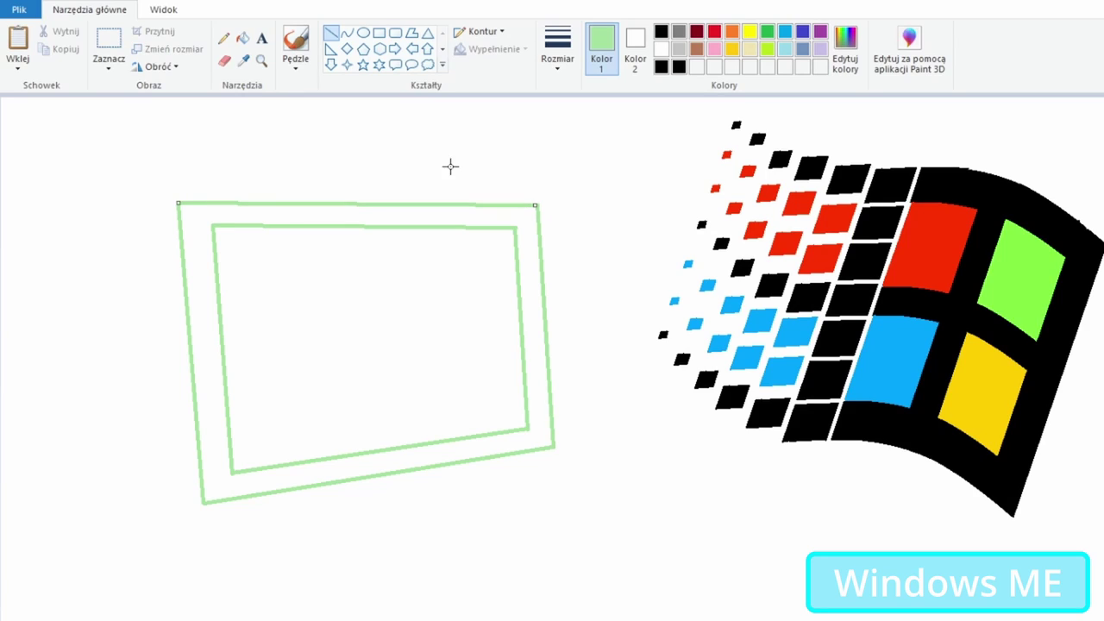
click(243, 38)
click(203, 345)
Step: Draw a dark-green line inside the frame's bottom edge and fill that strip dark green
click(331, 34)
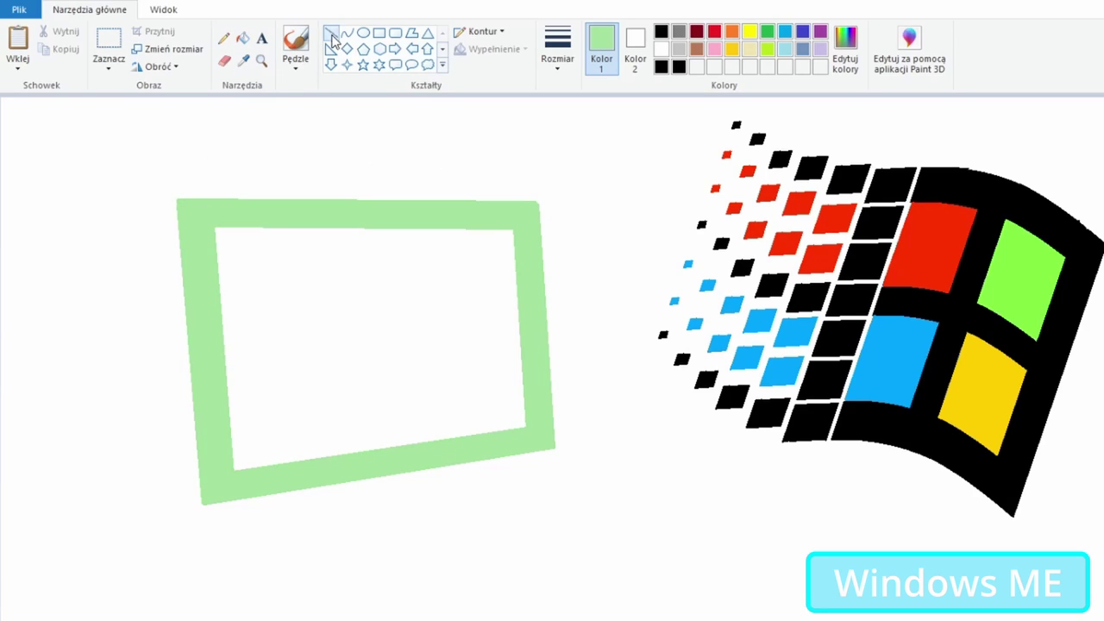
click(242, 38)
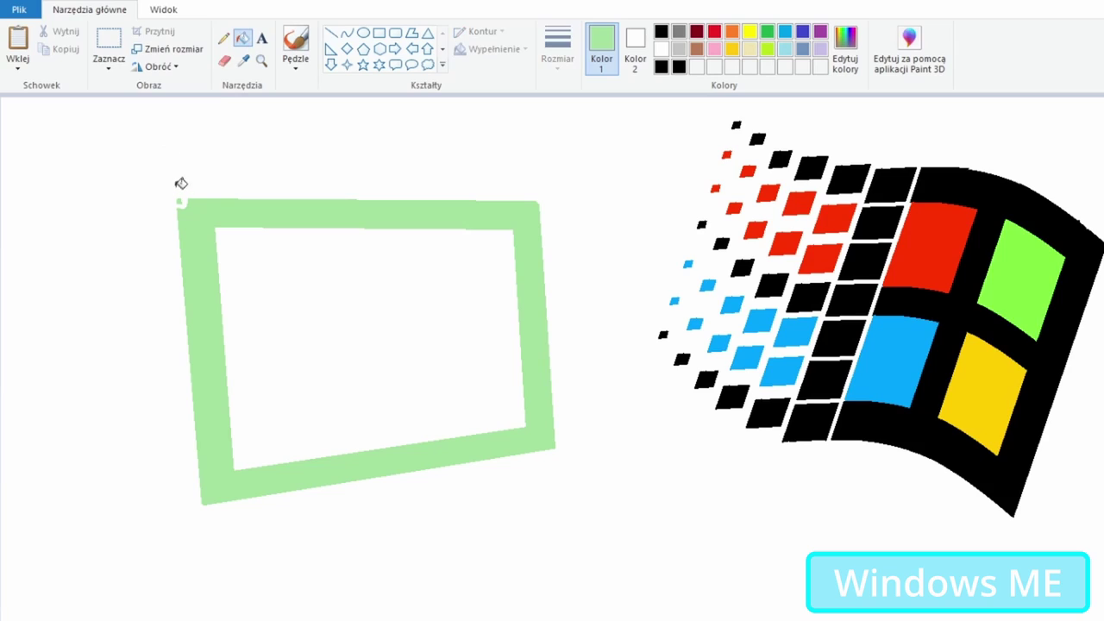
click(767, 31)
click(331, 33)
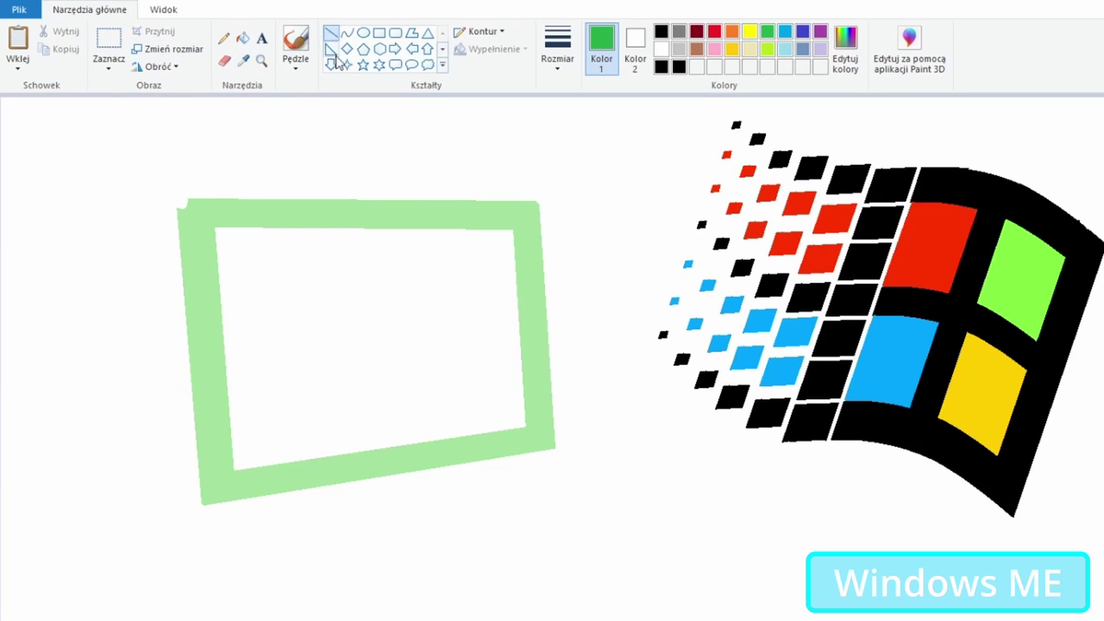
drag(311, 478, 428, 461)
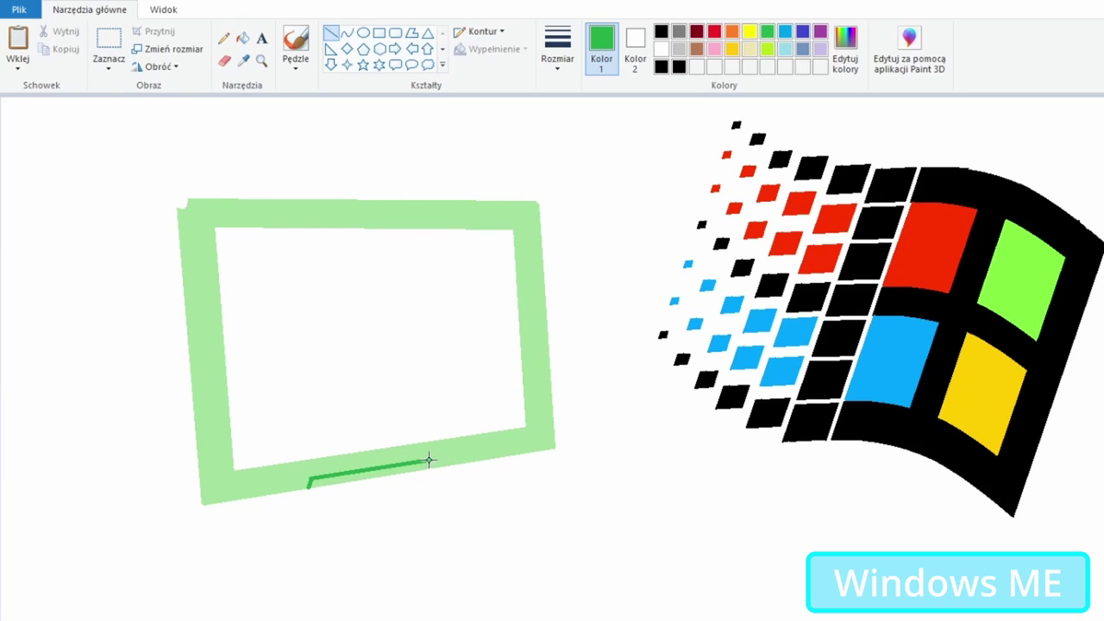
click(417, 394)
click(243, 38)
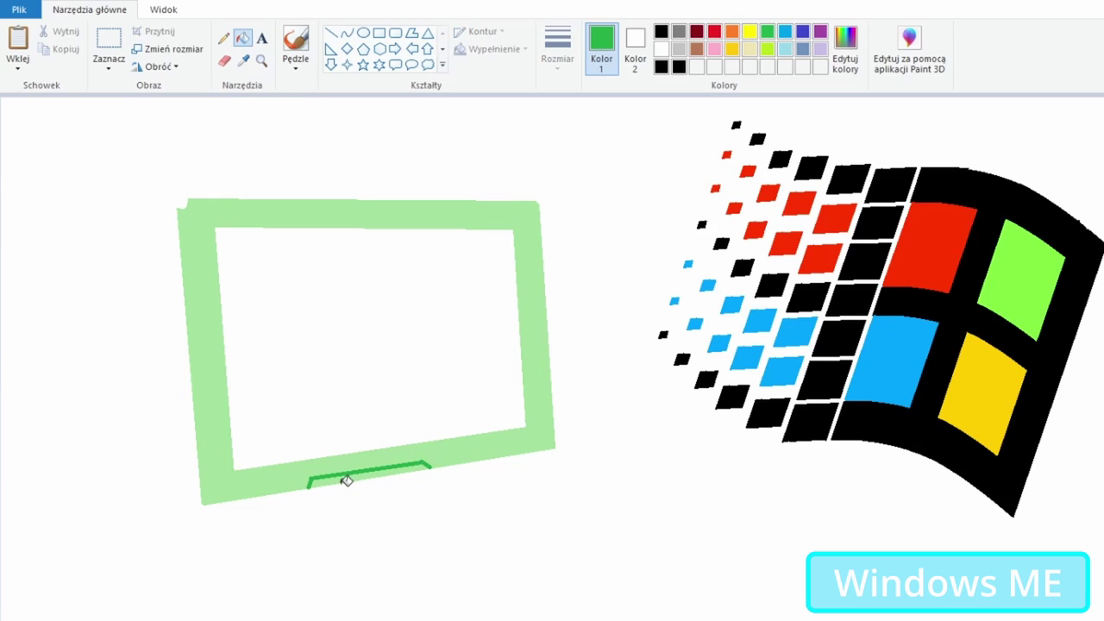
click(345, 475)
Step: Divide off the frame's lower-right part and fill it medium green
click(243, 60)
click(331, 33)
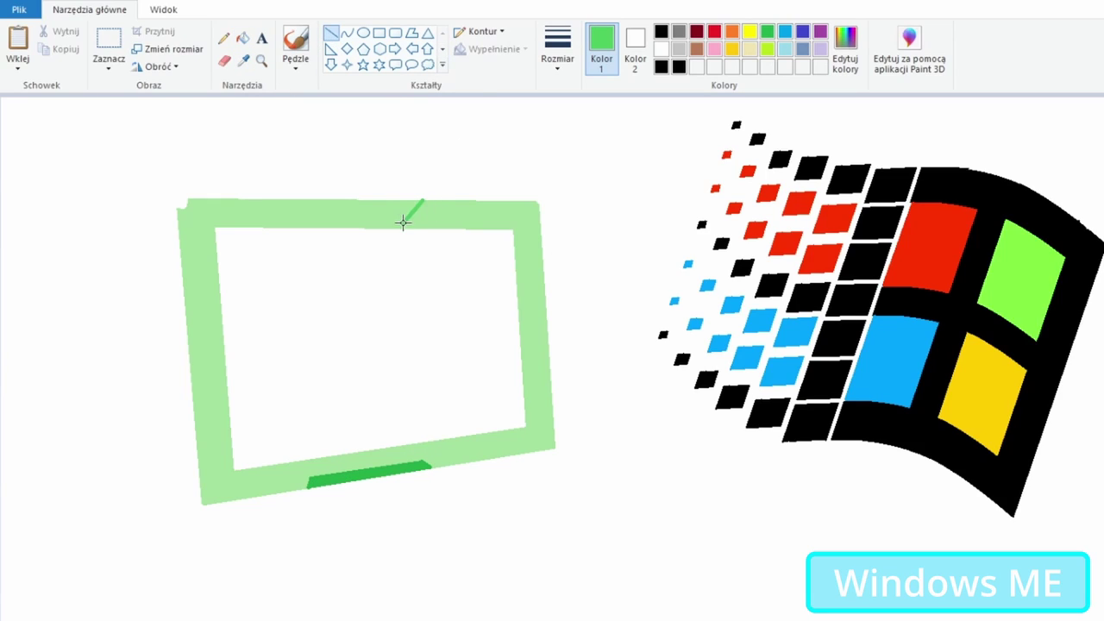
drag(403, 222, 402, 227)
click(223, 38)
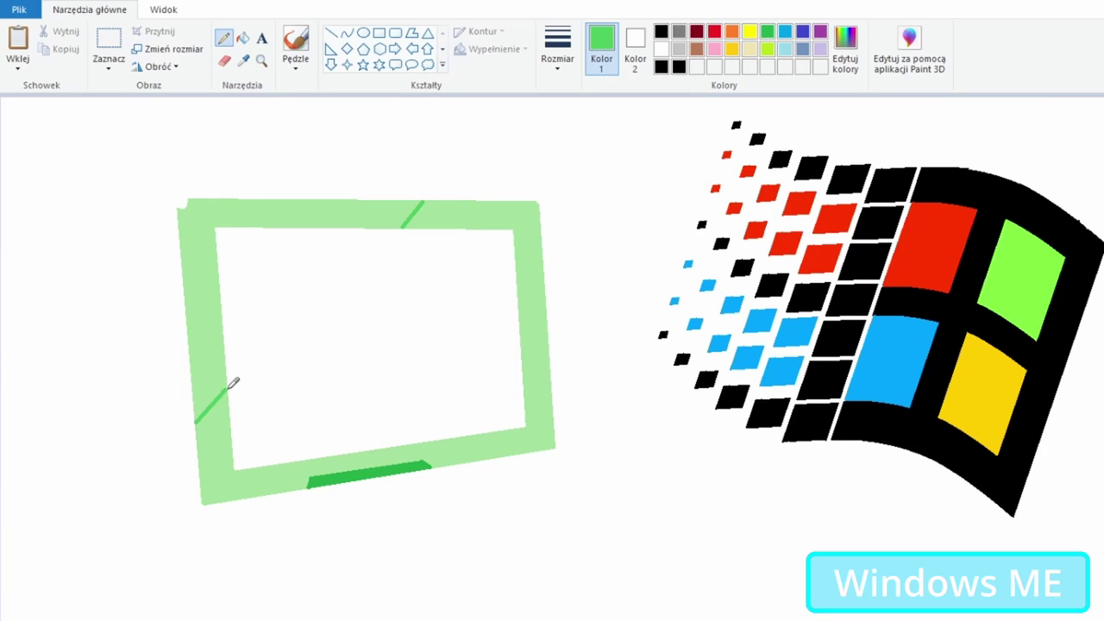
click(242, 38)
click(450, 213)
Step: Sample the frame's greens, draw a highlight line and fill the lower-right corner lighter green
click(243, 60)
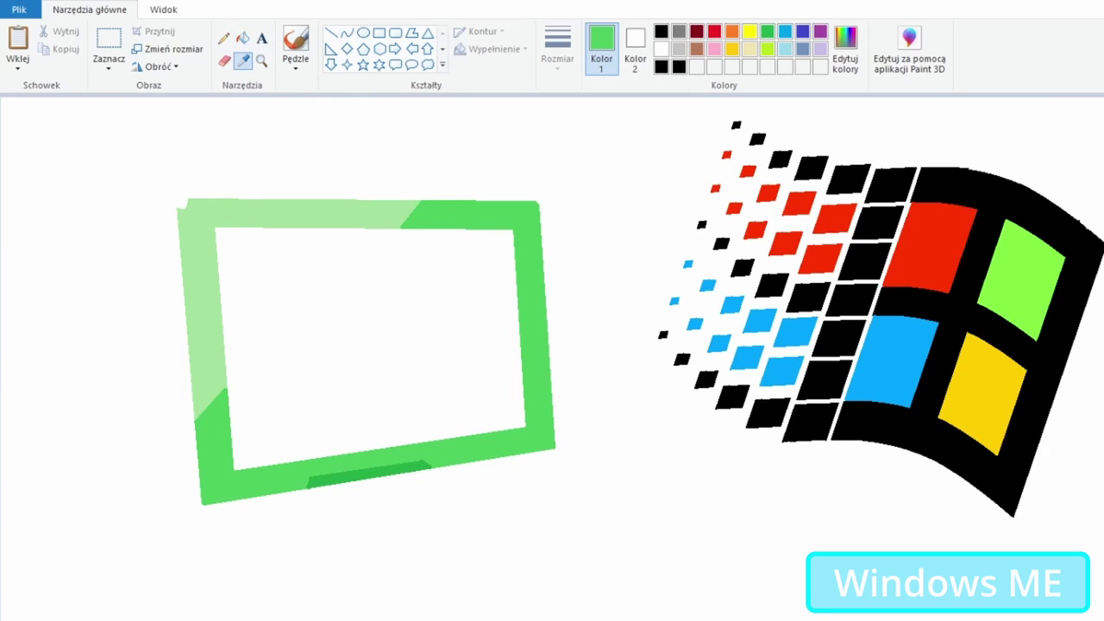
click(302, 214)
click(331, 33)
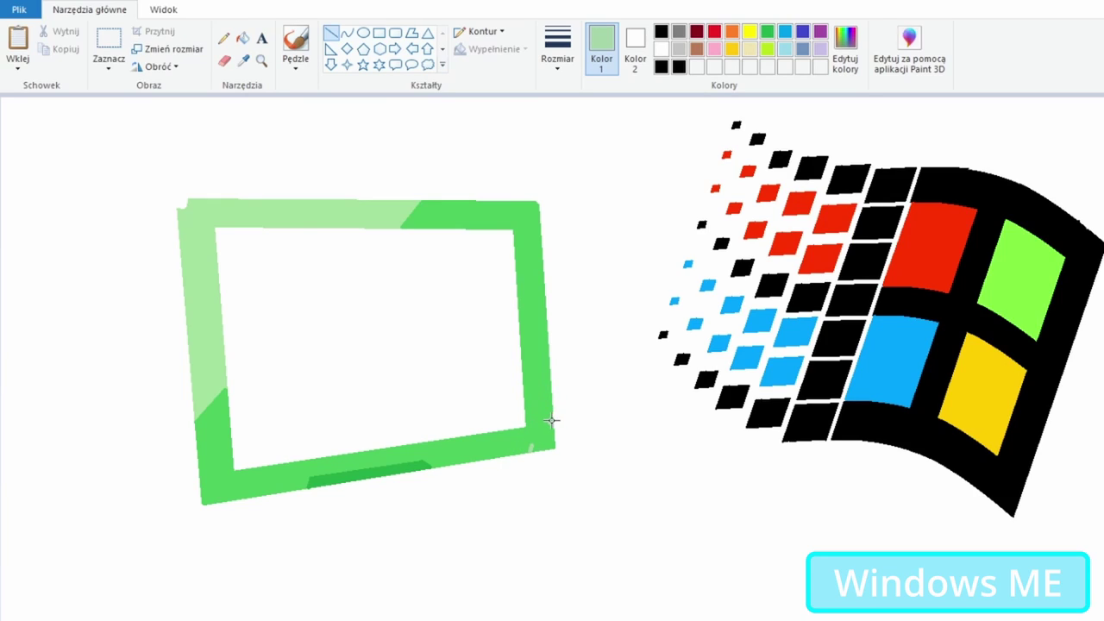
drag(531, 449, 550, 446)
click(248, 60)
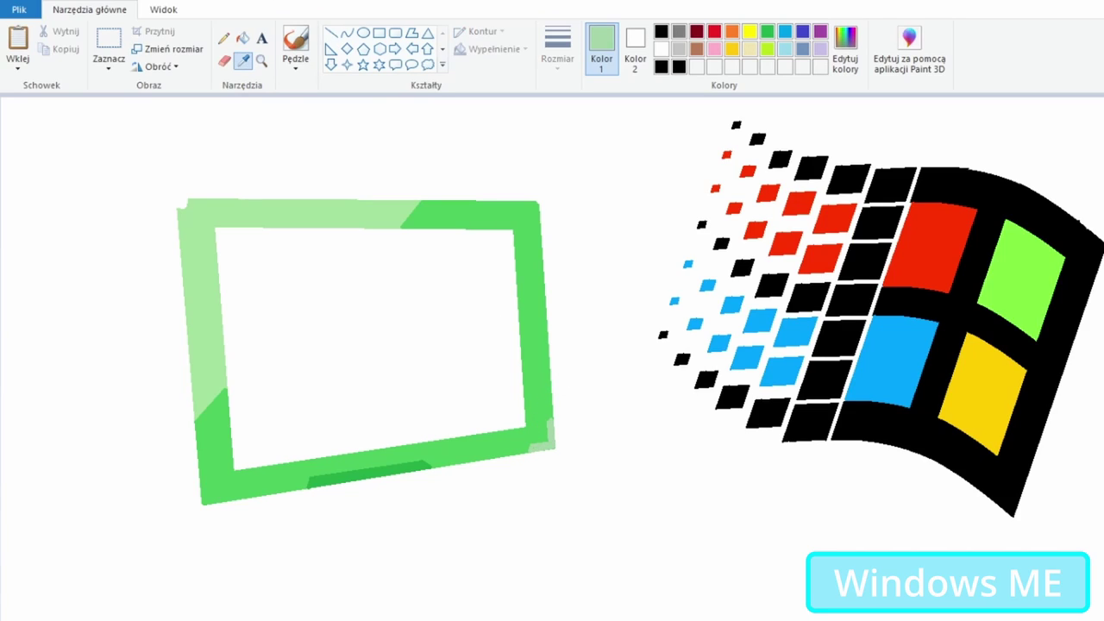
click(370, 214)
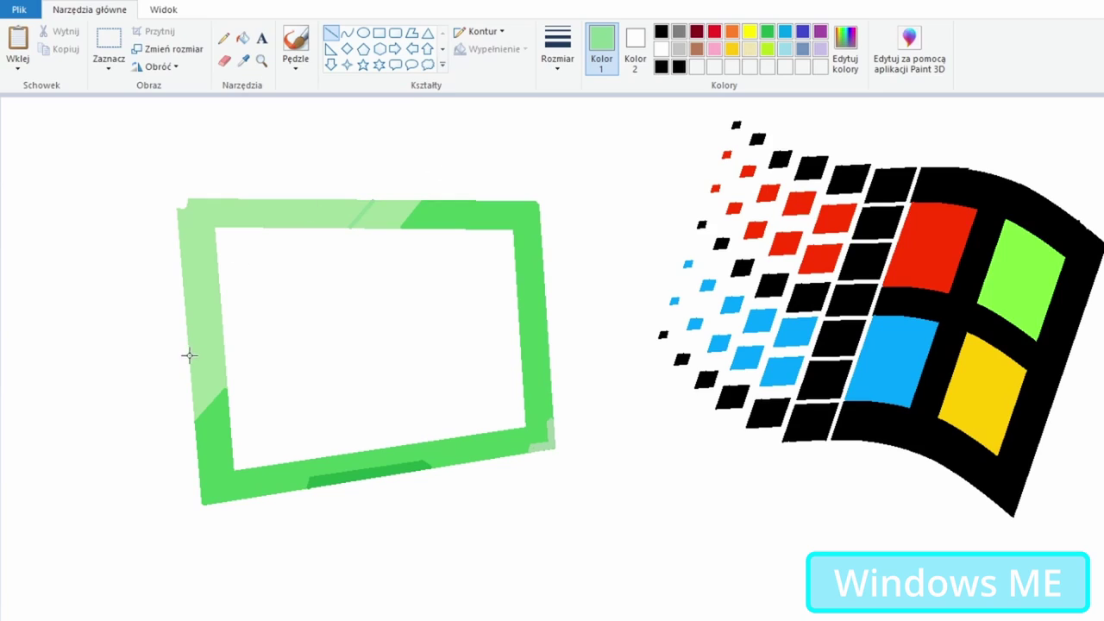
click(244, 60)
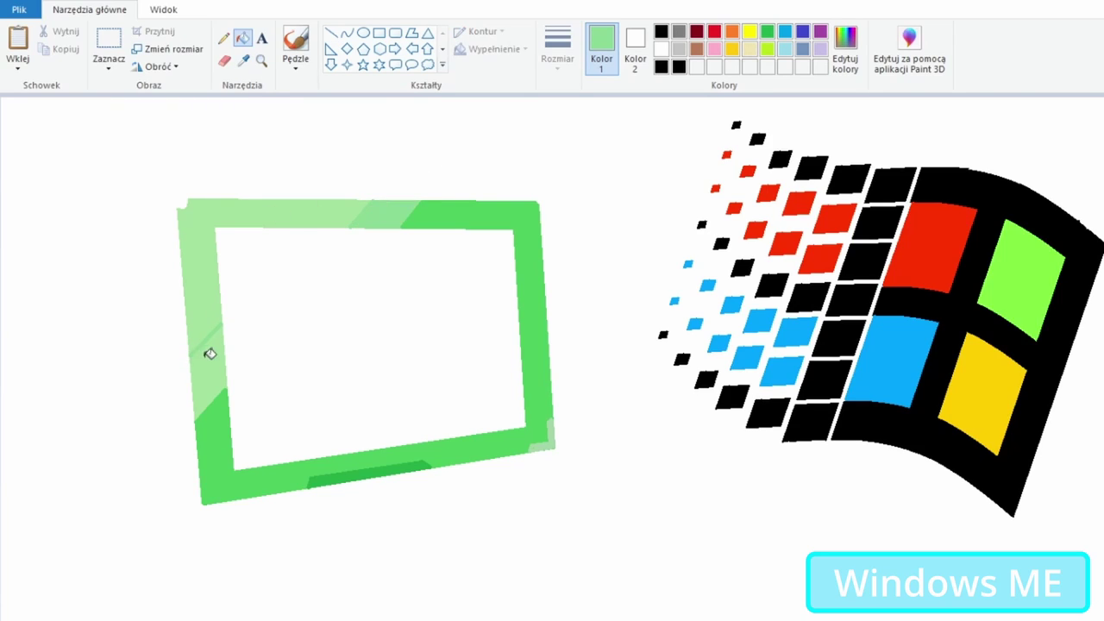
click(485, 457)
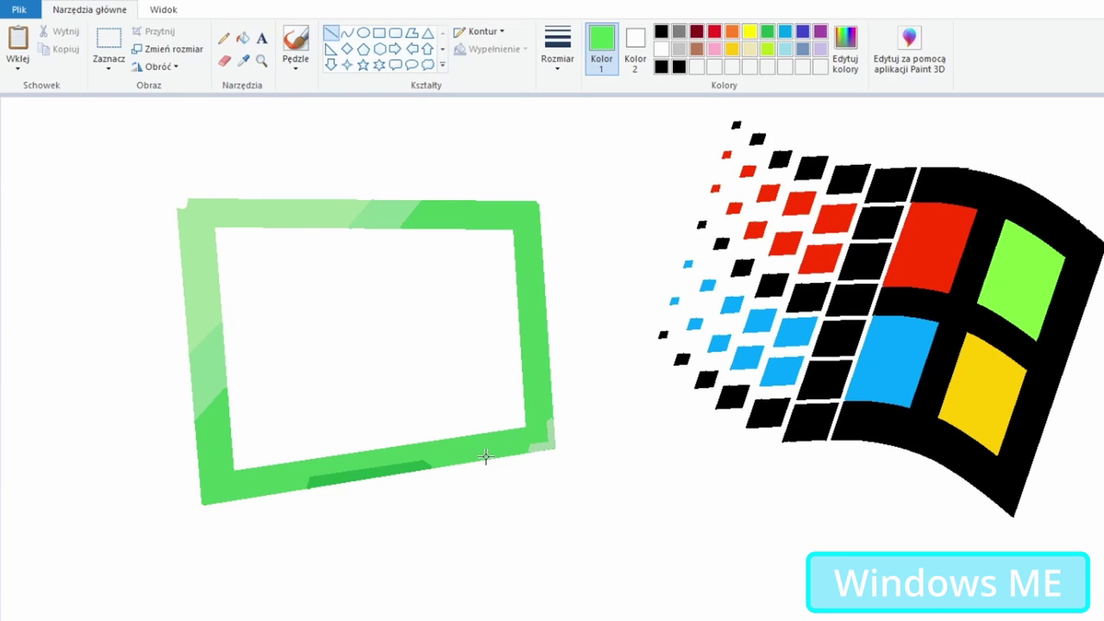
click(546, 369)
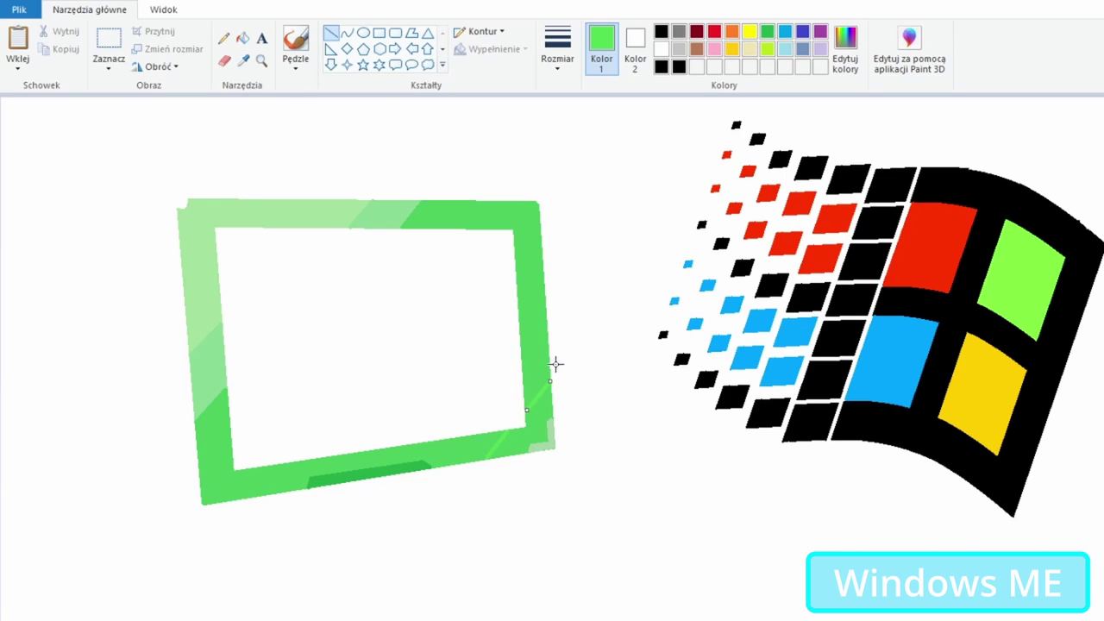
click(243, 38)
click(530, 435)
Step: Pick up blue and draw the blue panel's left edge downward
click(246, 62)
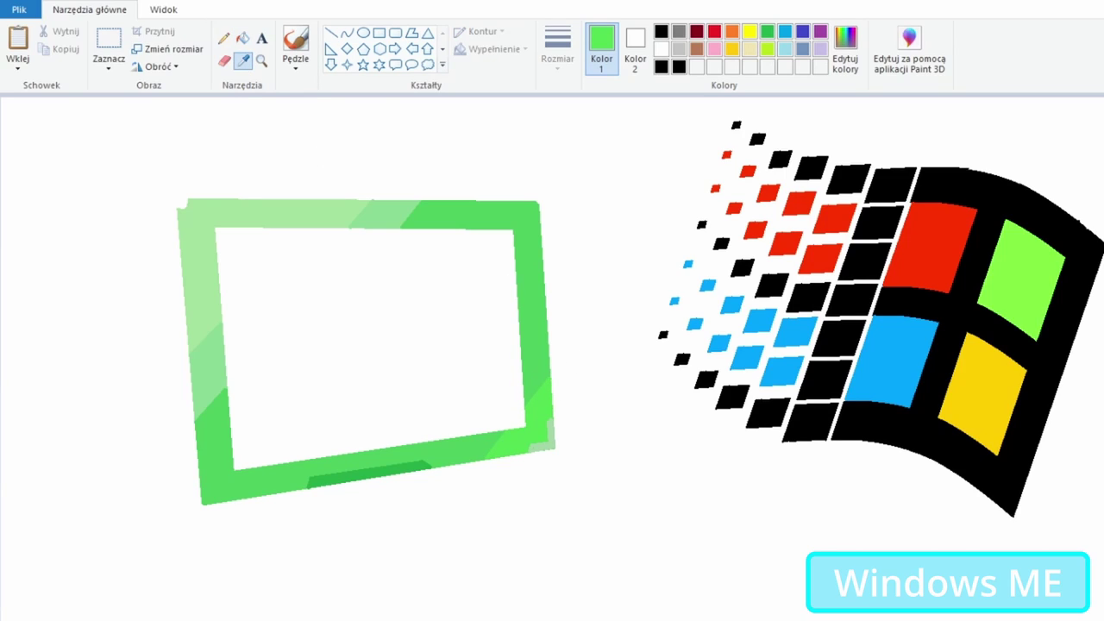
click(178, 317)
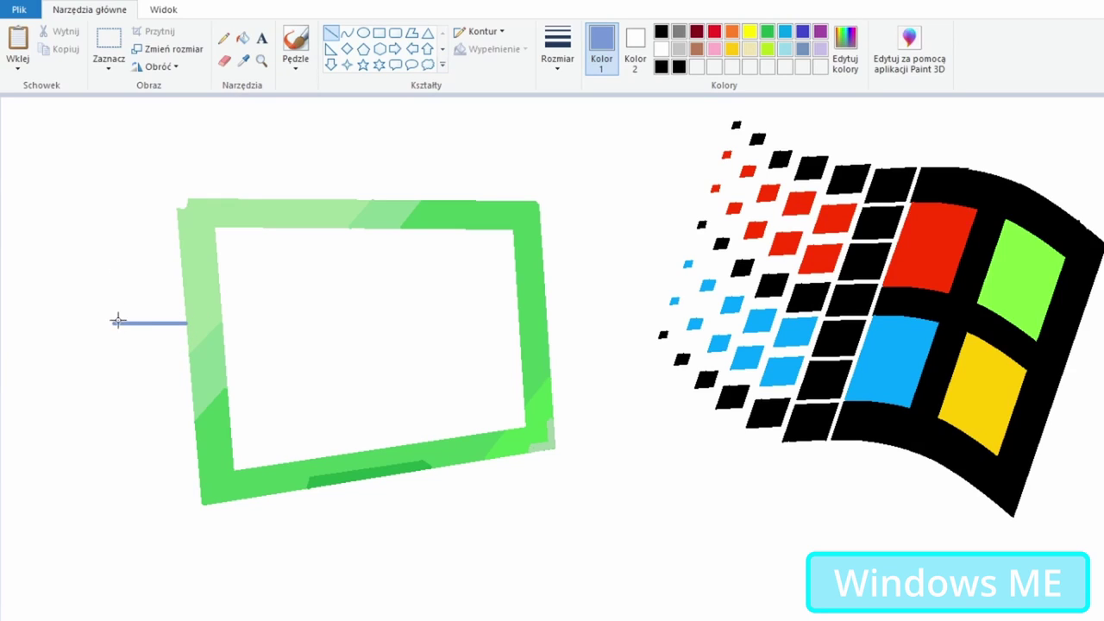
mouse_move(114, 324)
mouse_down()
mouse_move(114, 559)
mouse_move(108, 550)
mouse_up()
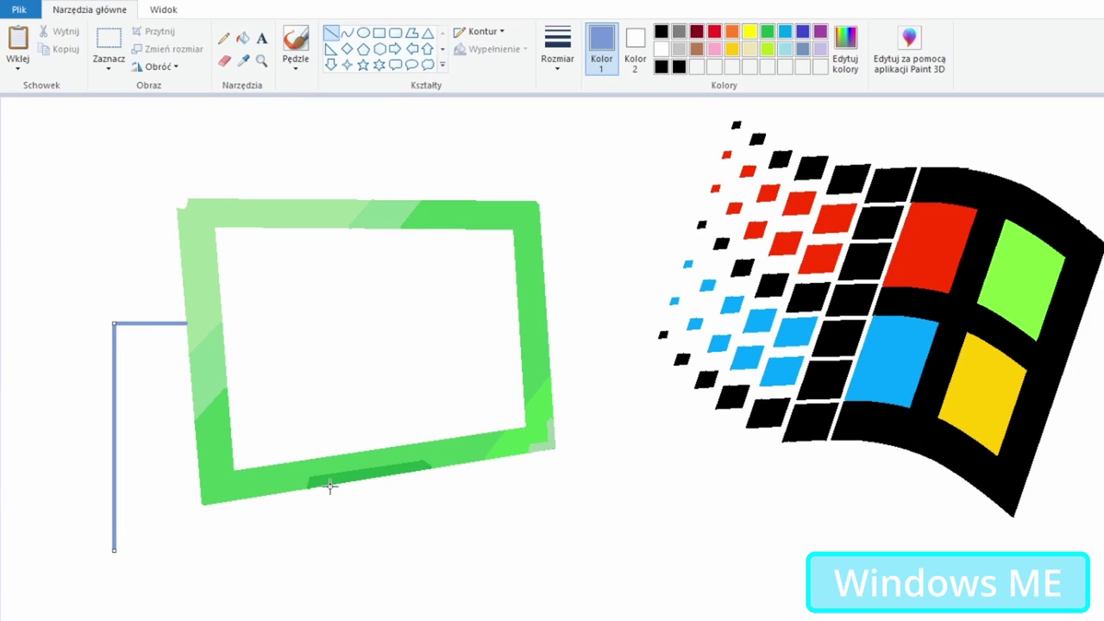
Step: Close the panel's right and bottom edges, fill it solid blue, and add a light left strip
drag(329, 486, 329, 550)
drag(114, 549, 330, 549)
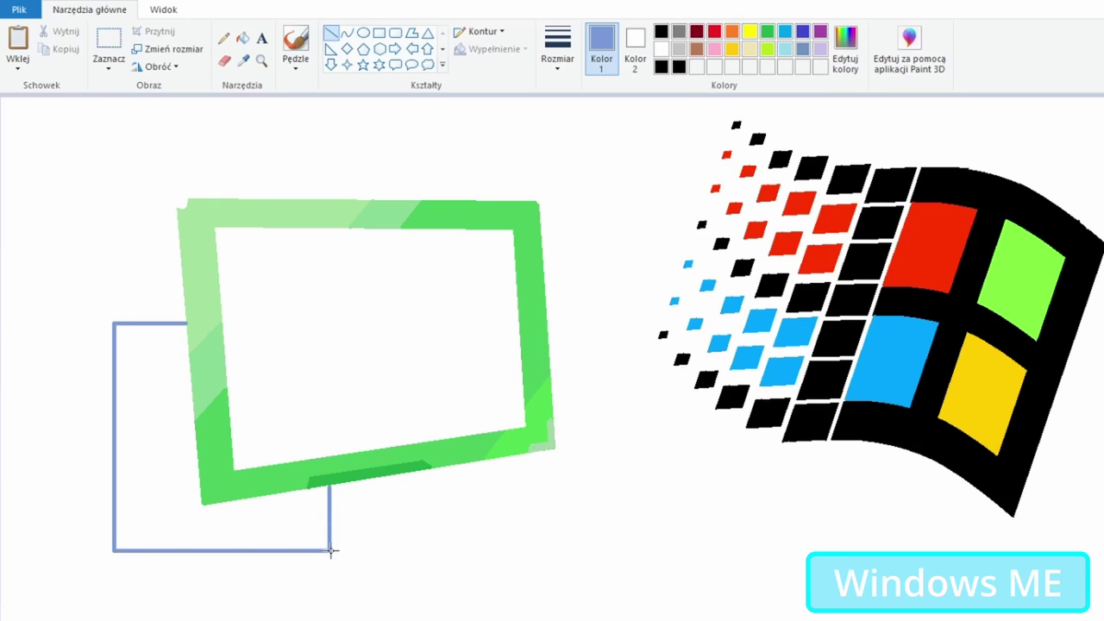
click(160, 384)
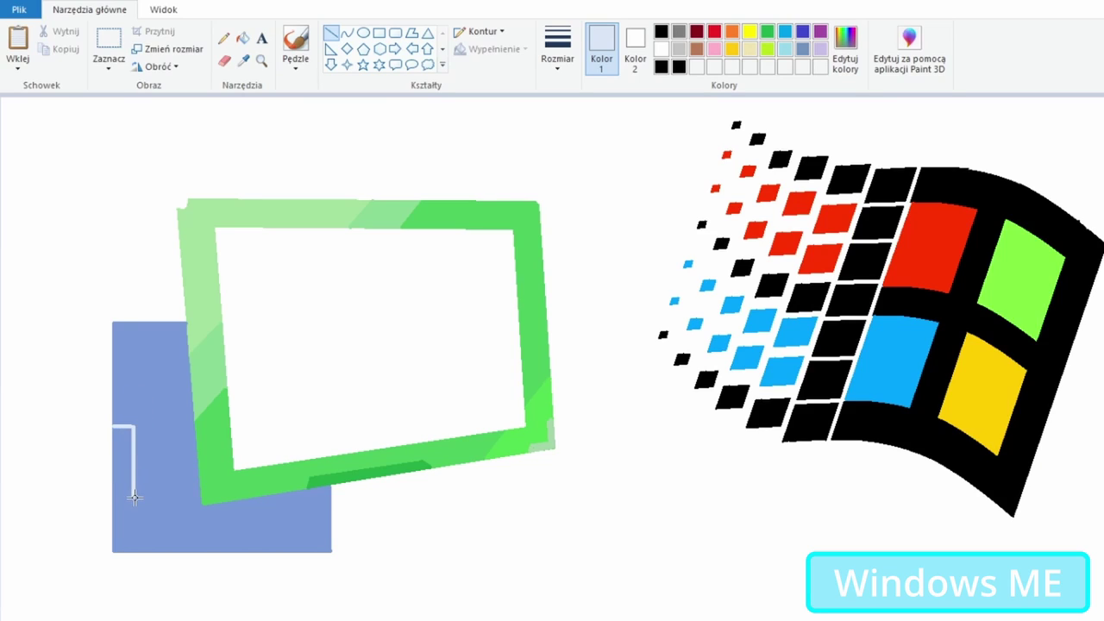
drag(134, 509, 112, 509)
click(243, 37)
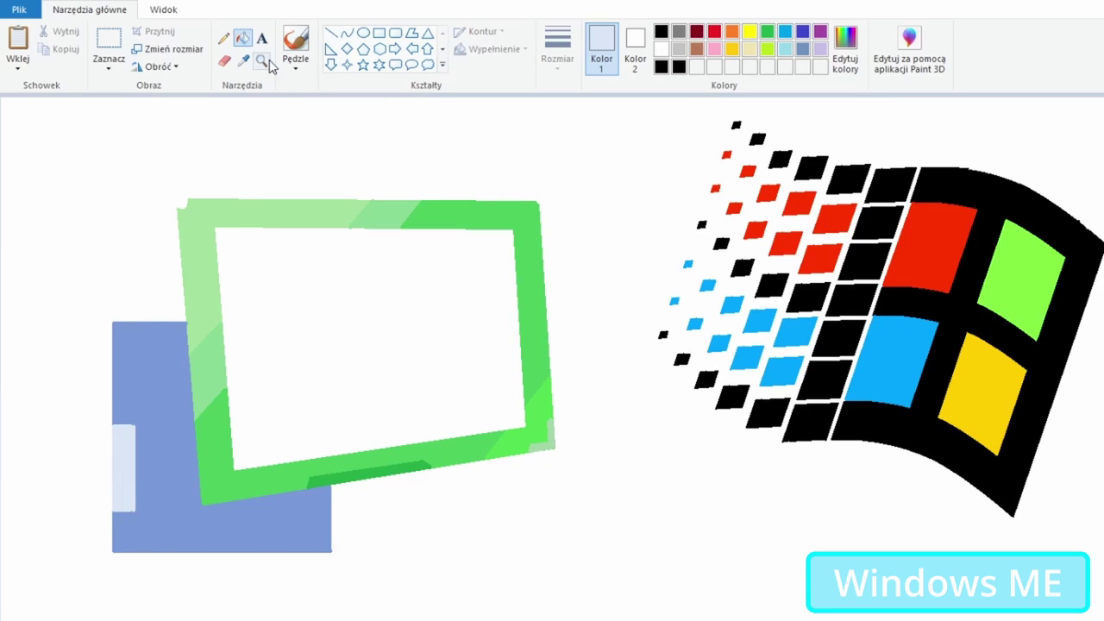
Step: Outline a stepped lower-right corner on the panel and fill it light
click(332, 33)
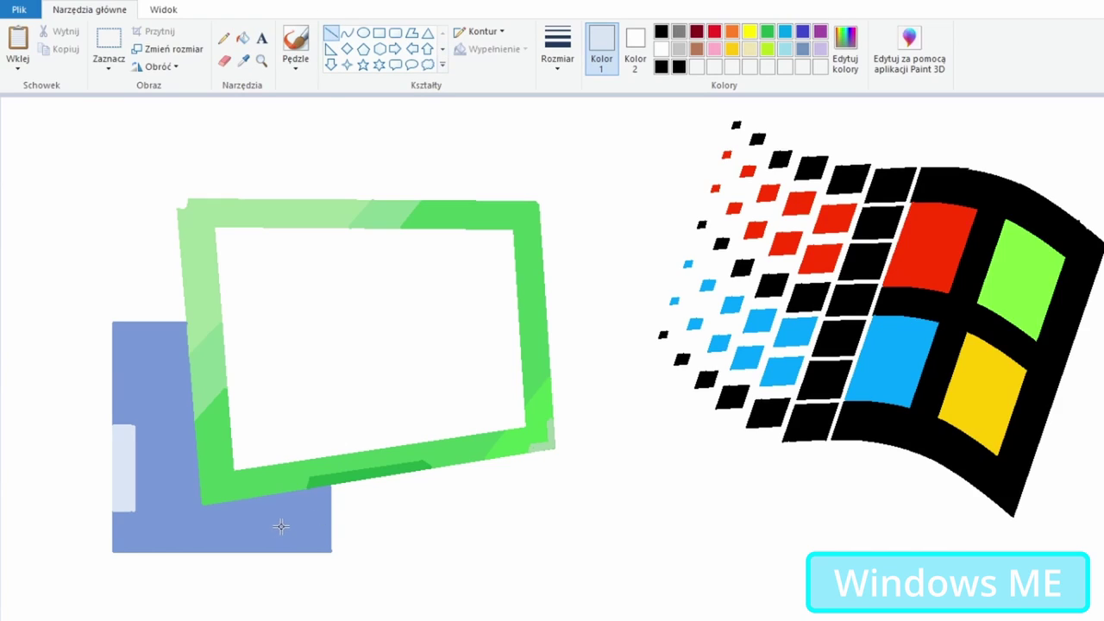
drag(281, 525, 281, 552)
drag(312, 528, 313, 499)
click(243, 38)
click(320, 518)
click(243, 60)
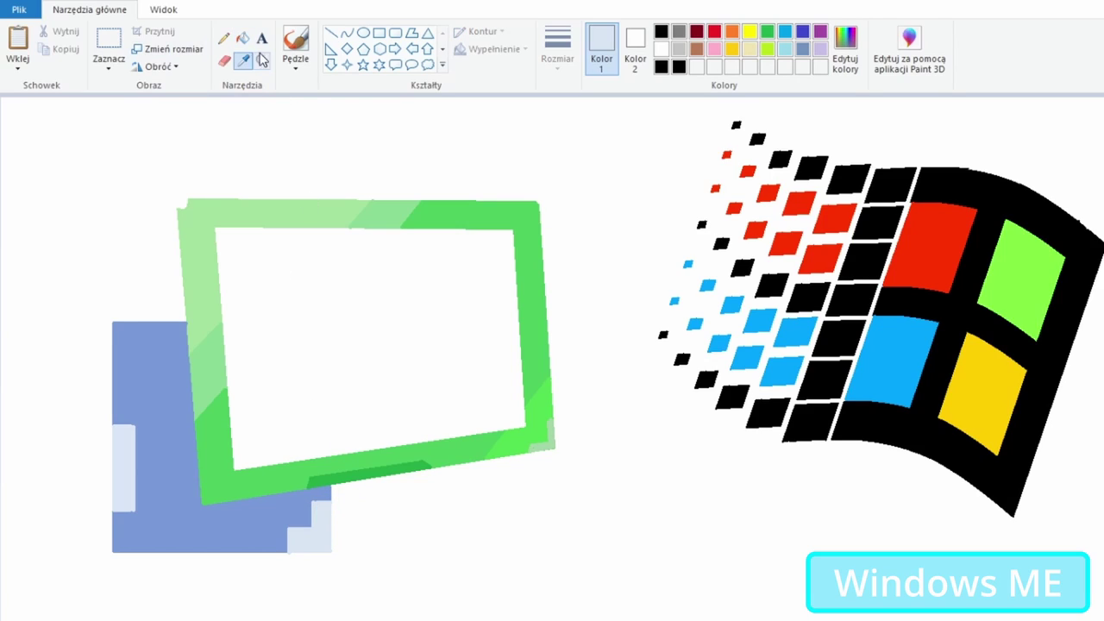
Step: Draw a light line along the panel's bottom and select its bottom strip
click(151, 371)
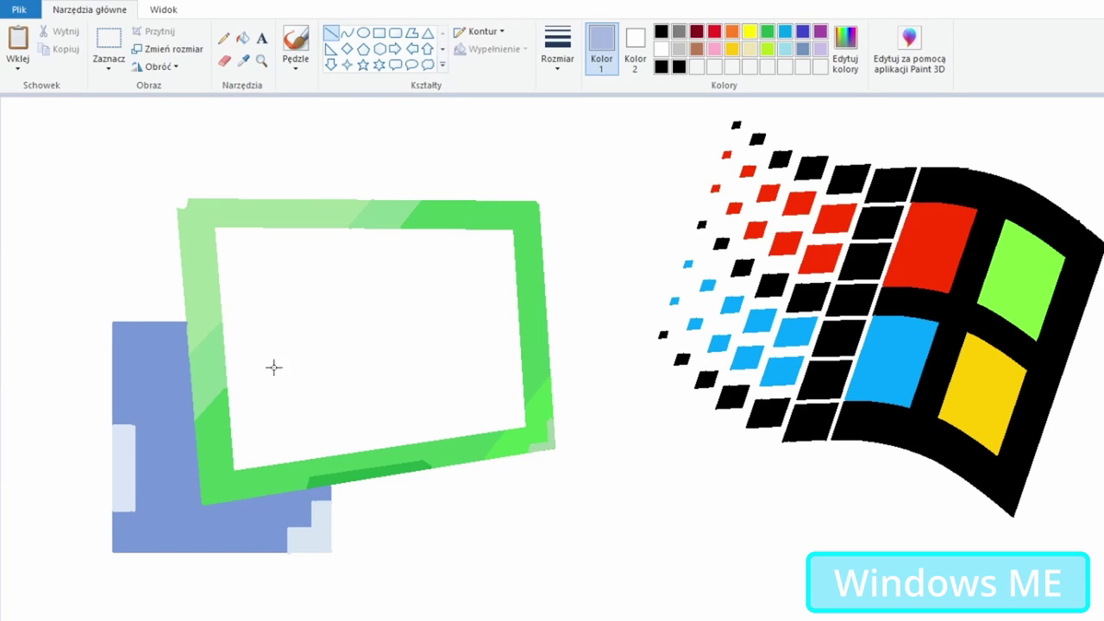
drag(137, 522, 266, 536)
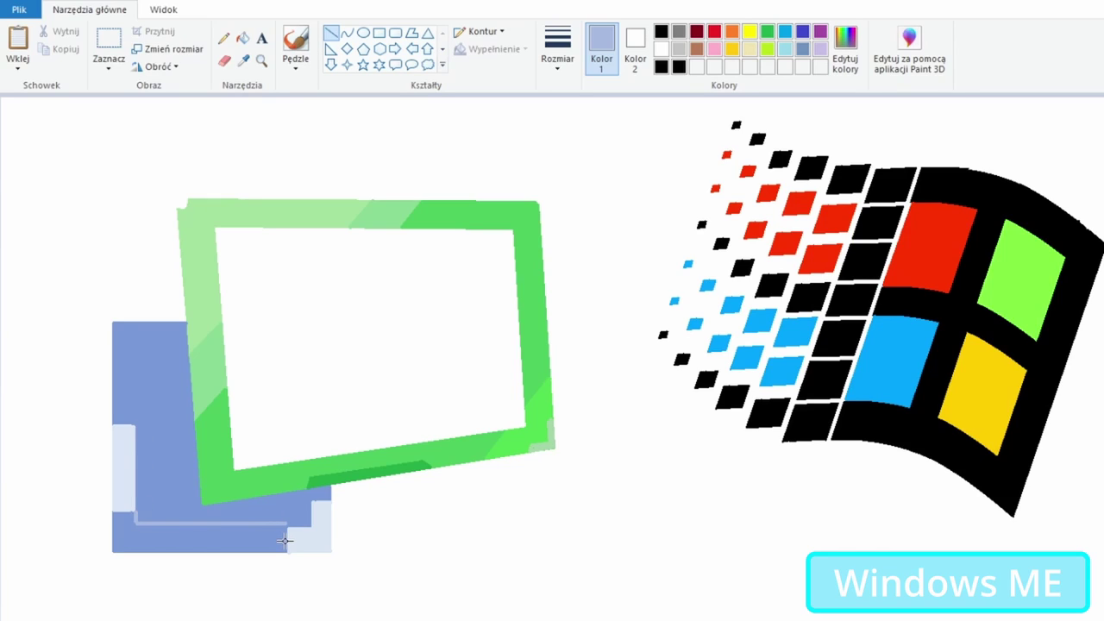
click(109, 42)
drag(101, 521, 416, 595)
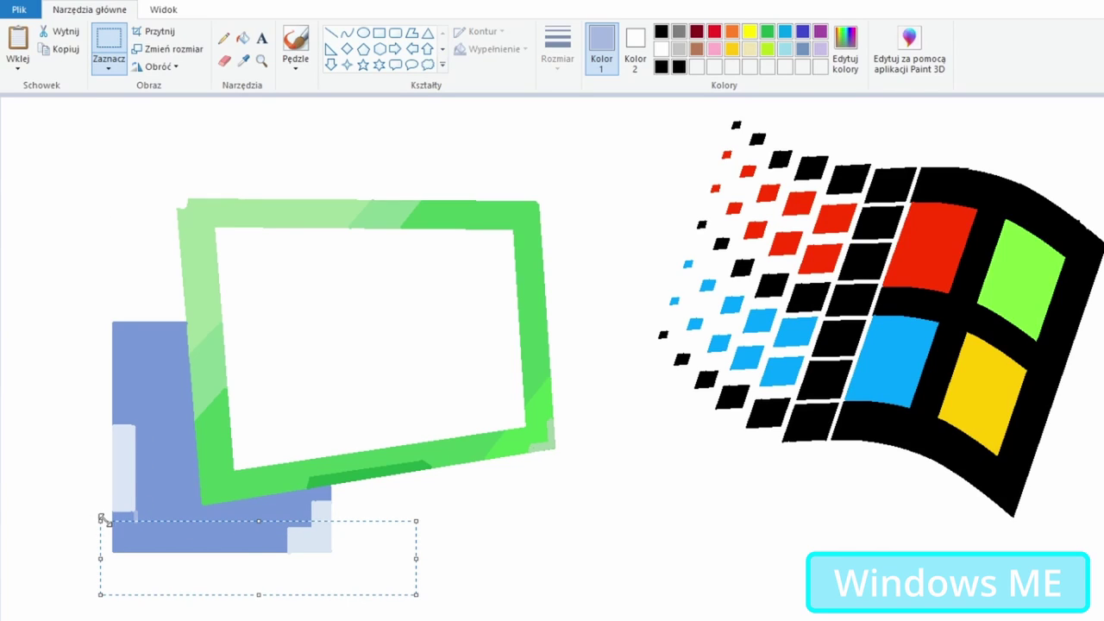
Step: Nudge the bottom strip up, redraw the light line lower, and fill the strip light blue
key(Up)
key(Up)
key(Up)
key(Up)
key(Up)
key(Up)
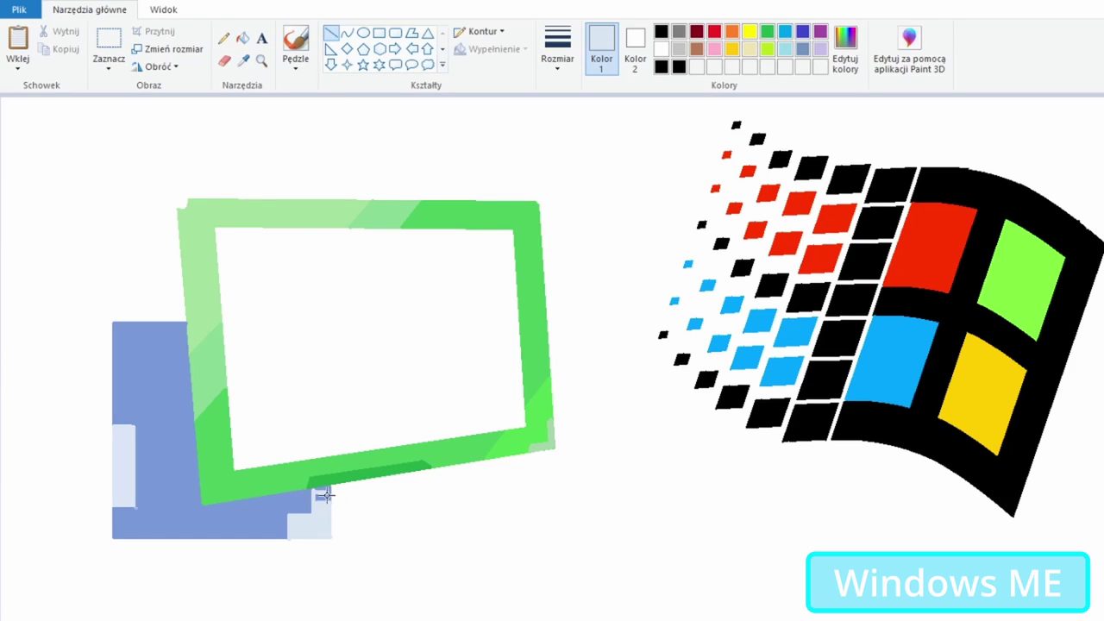
click(243, 59)
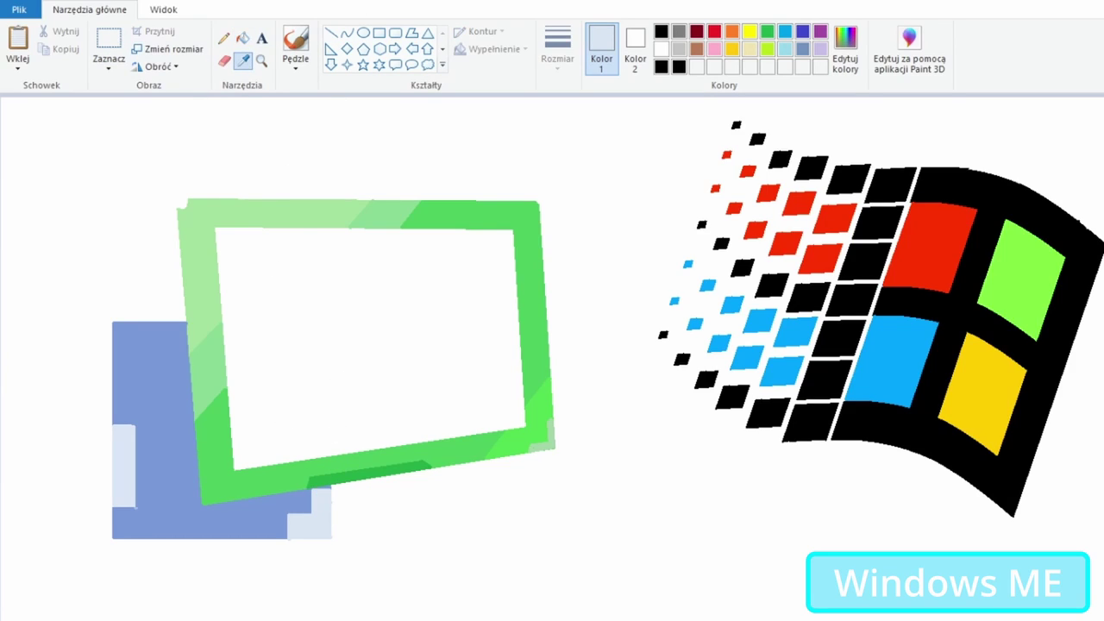
click(138, 508)
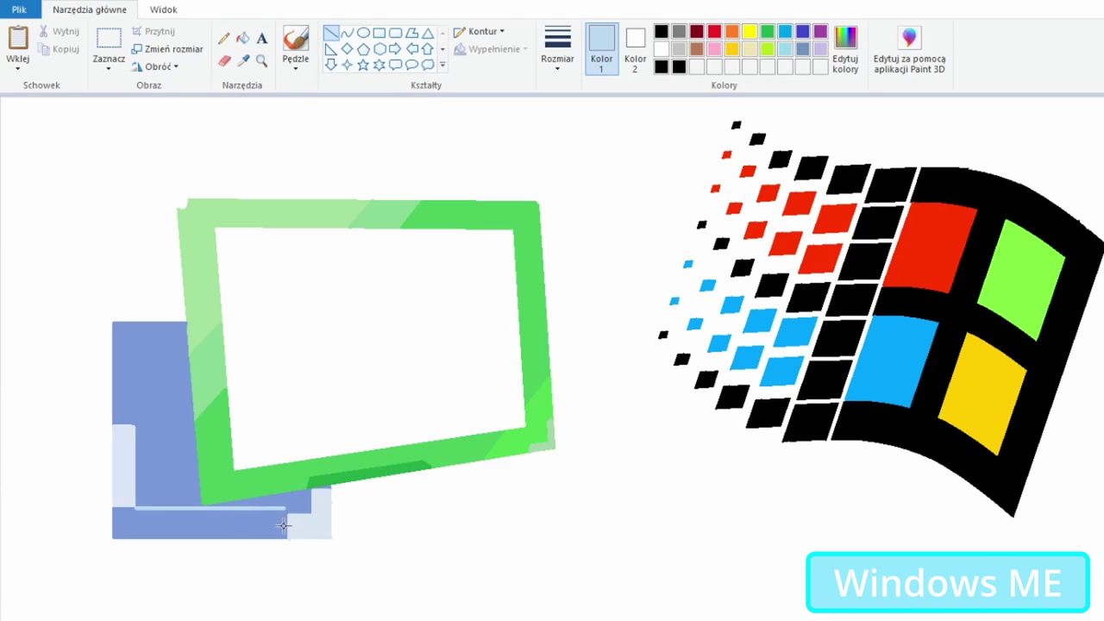
drag(310, 512, 136, 512)
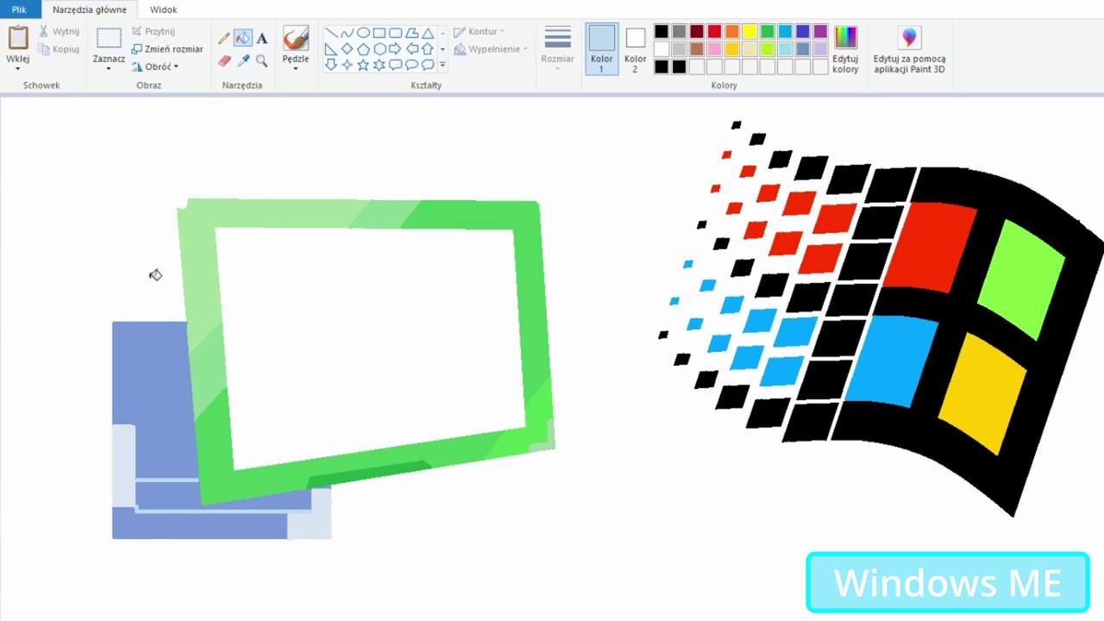
click(223, 38)
click(200, 497)
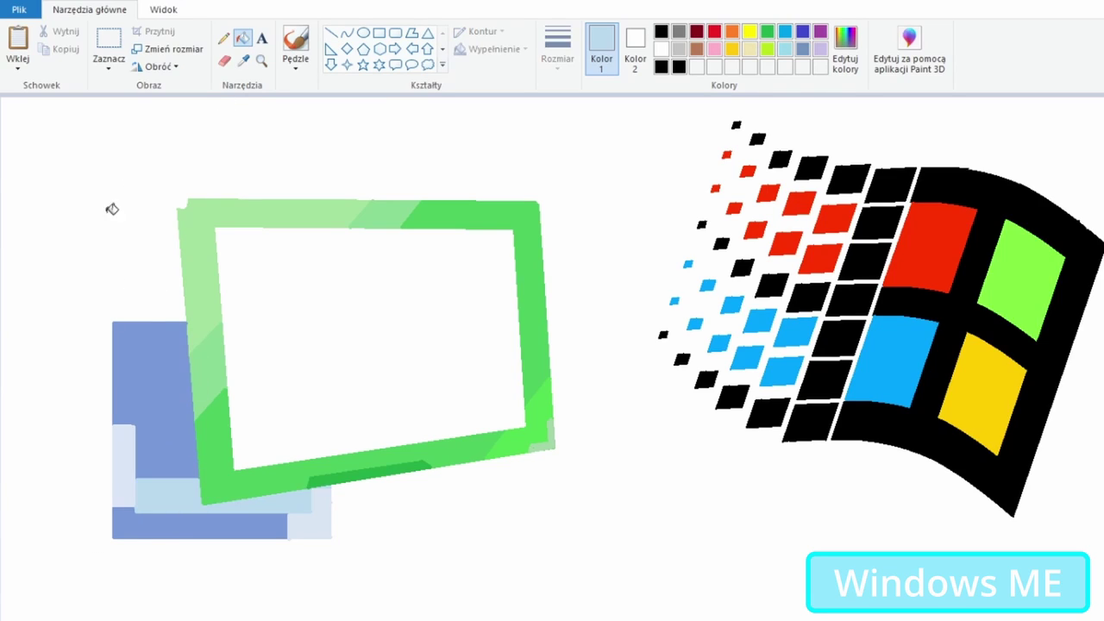
Step: Sample the panel's periwinkle blue and fill a band on the panel with it
click(243, 59)
click(151, 362)
click(331, 32)
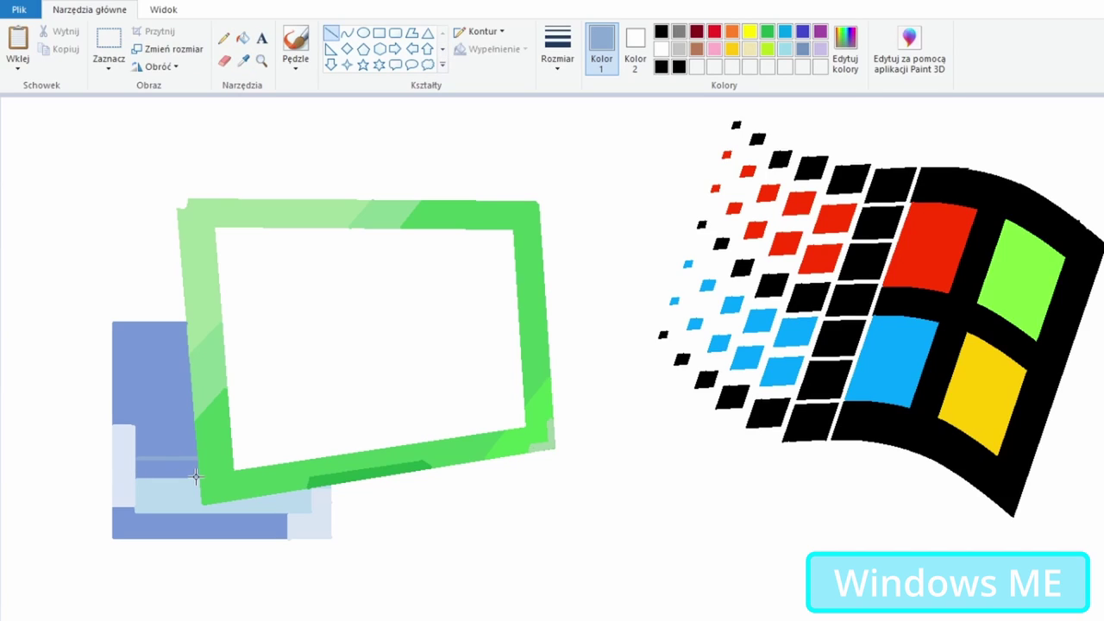
click(244, 38)
click(164, 470)
click(330, 32)
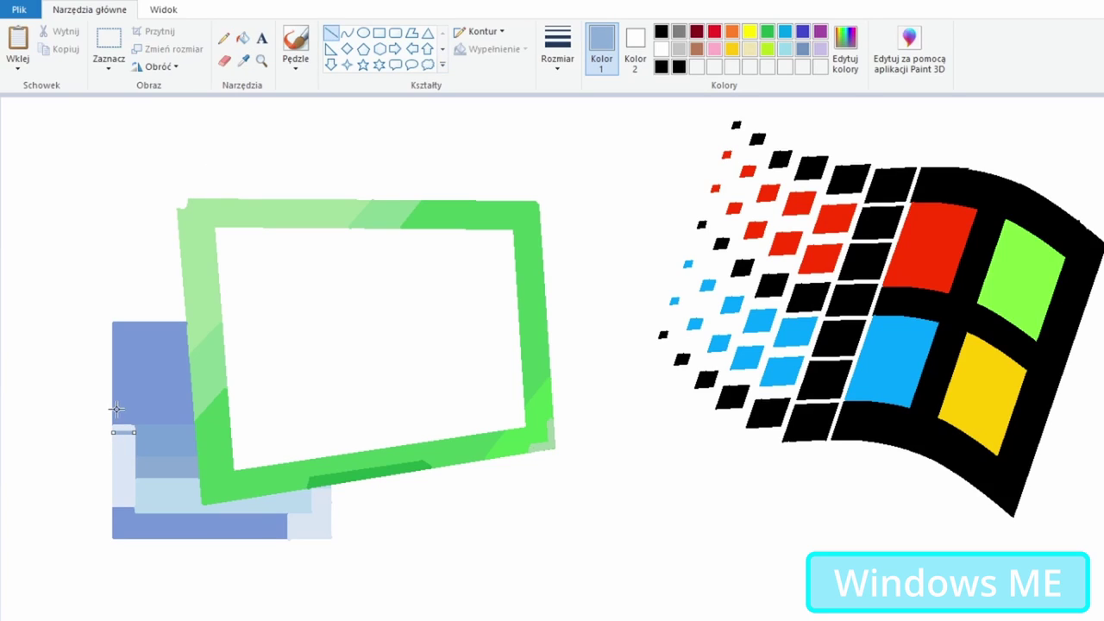
Step: Draw short bracket lines on the panel's left and fill those areas light blue
mouse_move(113, 408)
mouse_down()
mouse_move(135, 408)
mouse_move(135, 427)
mouse_up()
mouse_move(112, 496)
mouse_down()
mouse_move(132, 496)
mouse_move(112, 508)
mouse_up()
click(243, 38)
click(125, 421)
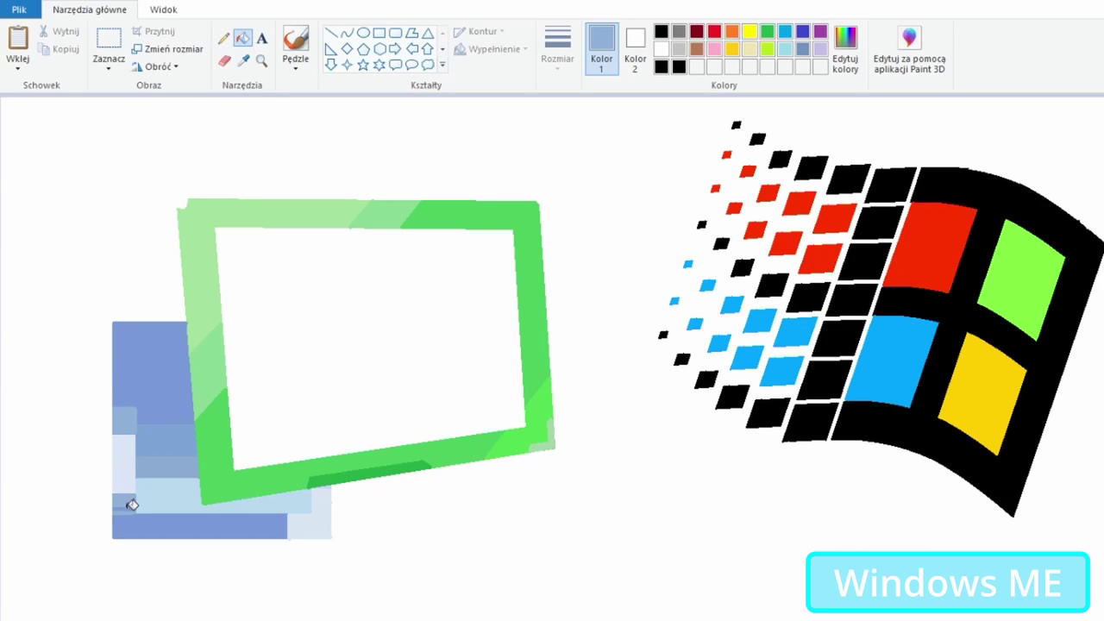
click(125, 505)
click(243, 60)
Step: Line the panel's left edge and fill an L-shaped strip greyish blue
click(122, 438)
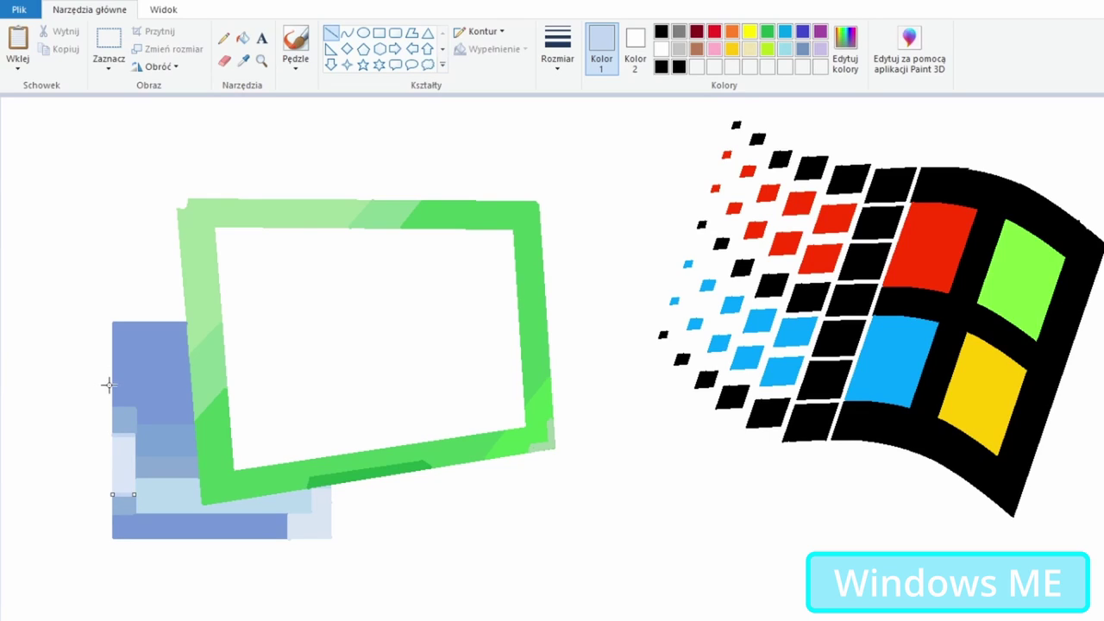
drag(109, 386, 110, 541)
click(243, 60)
click(115, 377)
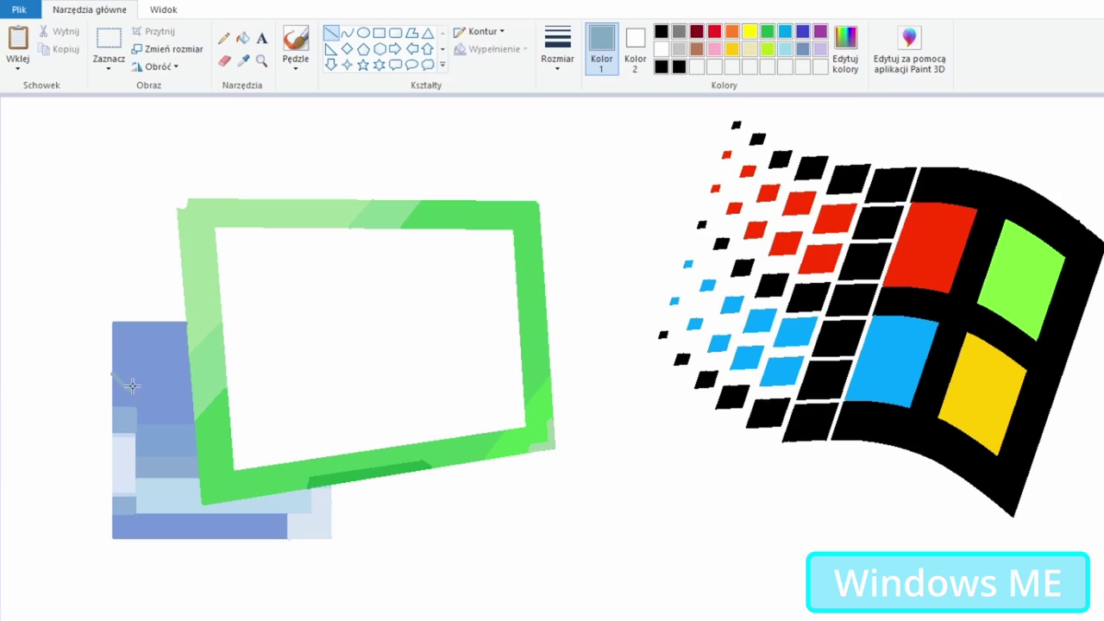
drag(132, 385, 136, 374)
click(242, 38)
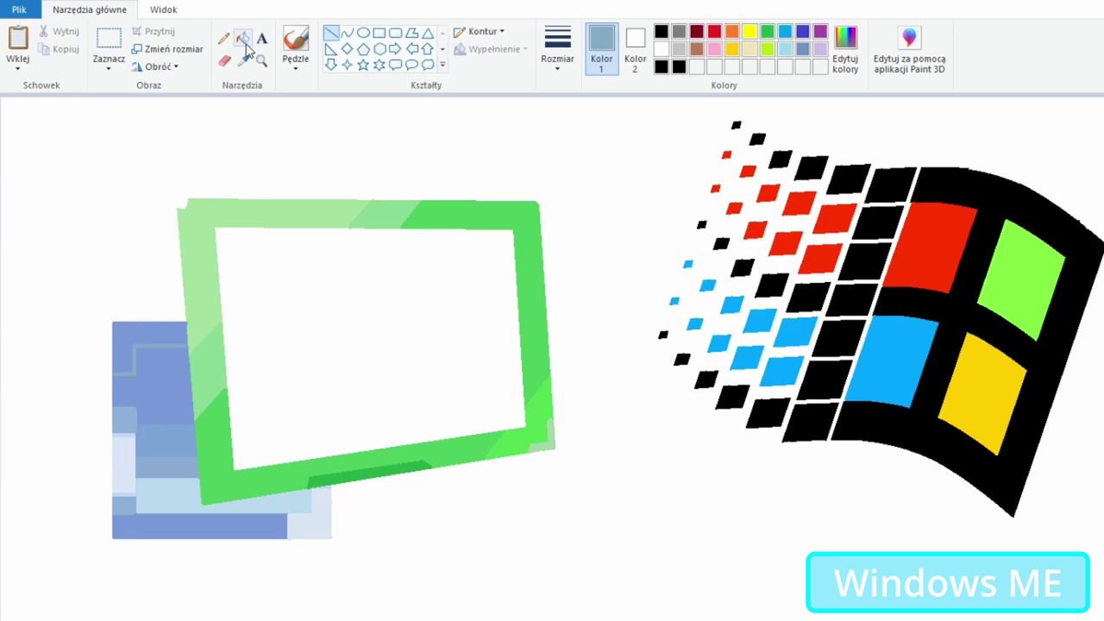
click(148, 333)
click(243, 60)
click(330, 32)
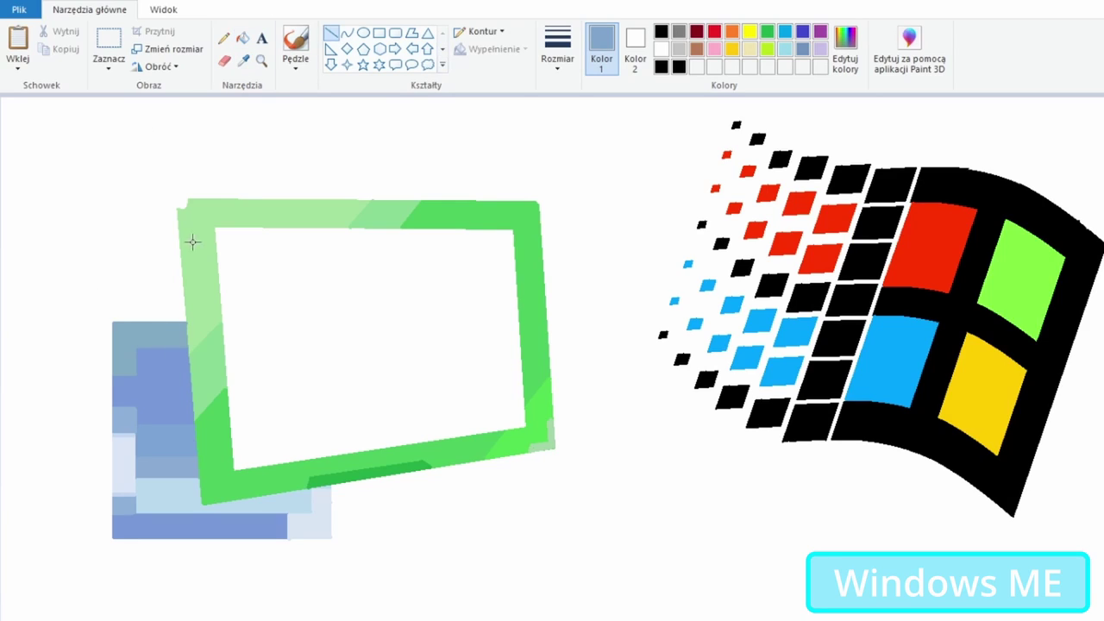
Step: Shift the panel's left slice two pixels right and draw a thin light-blue line over it
click(243, 61)
click(160, 388)
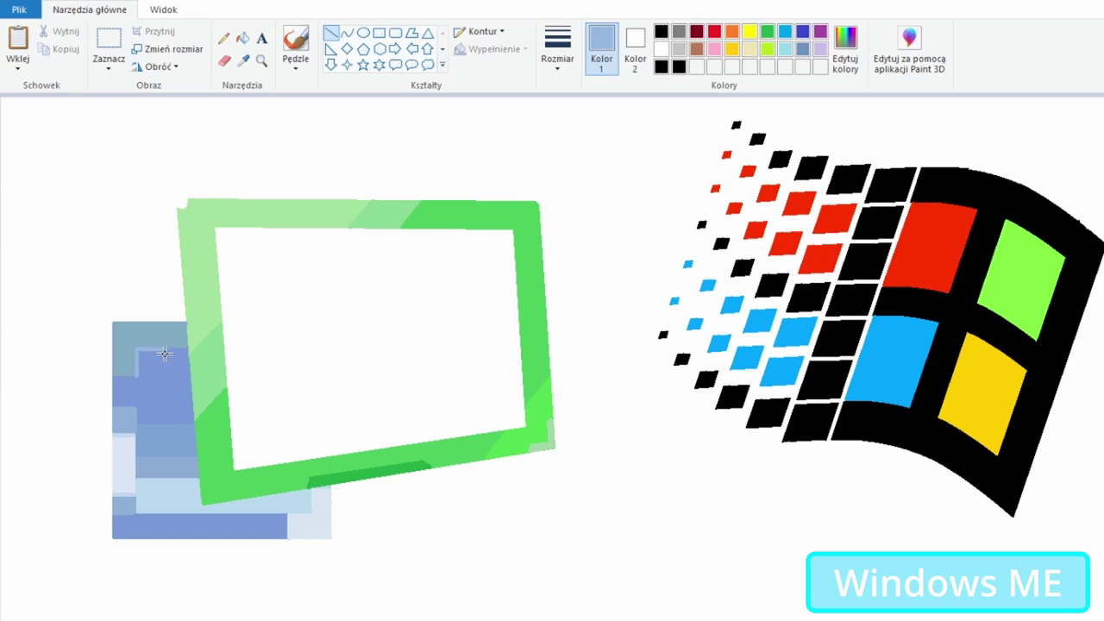
click(109, 43)
drag(75, 255, 166, 571)
key(Right)
key(Right)
key(Right)
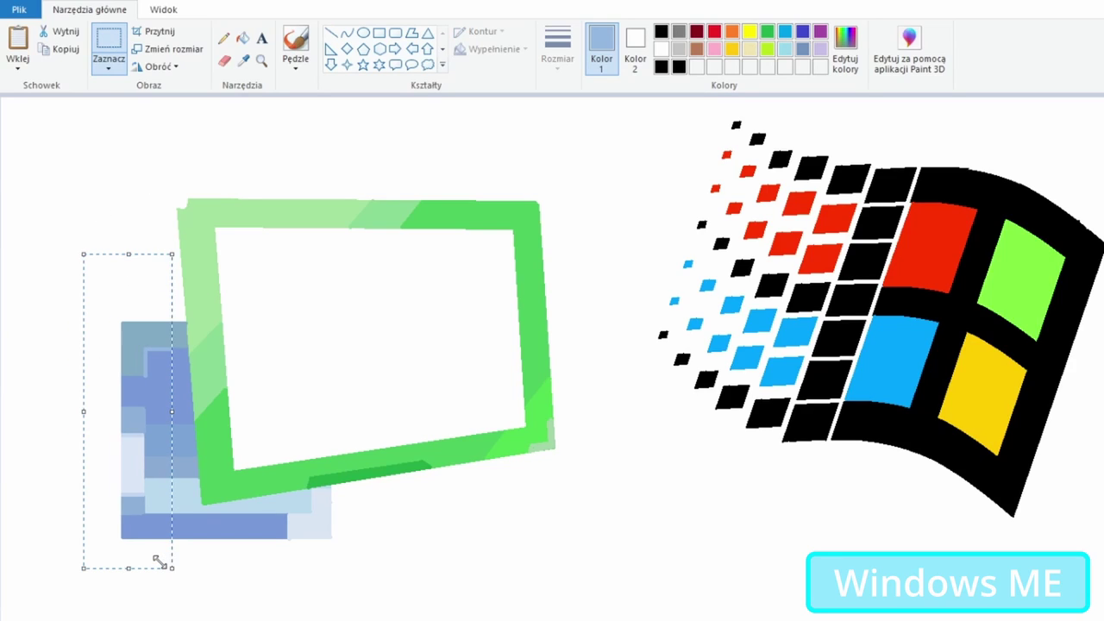
key(Right)
key(Right)
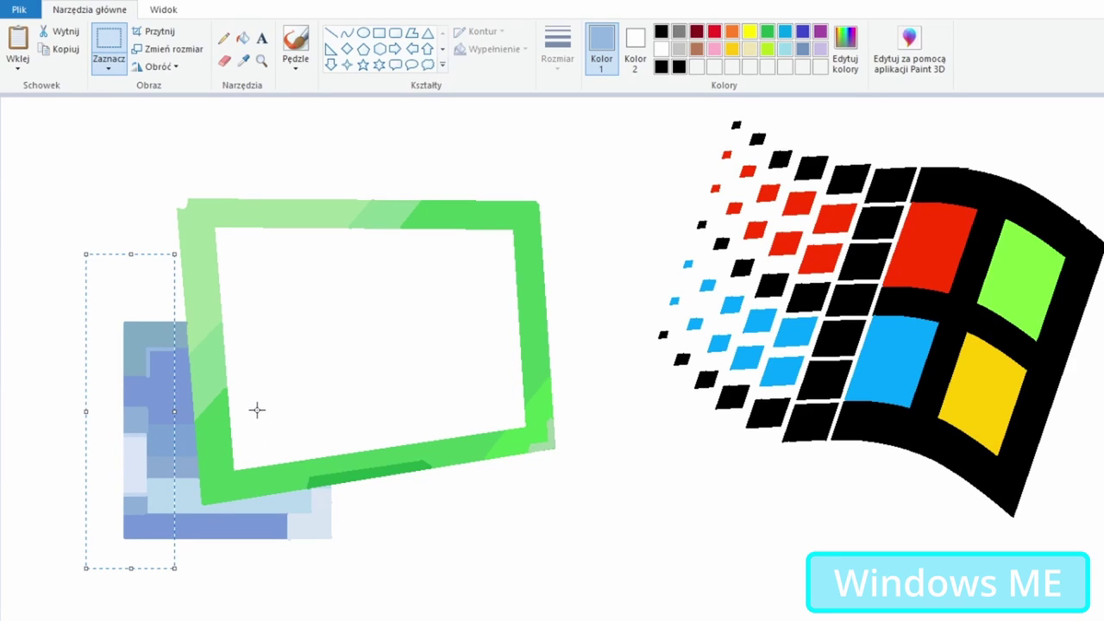
click(330, 33)
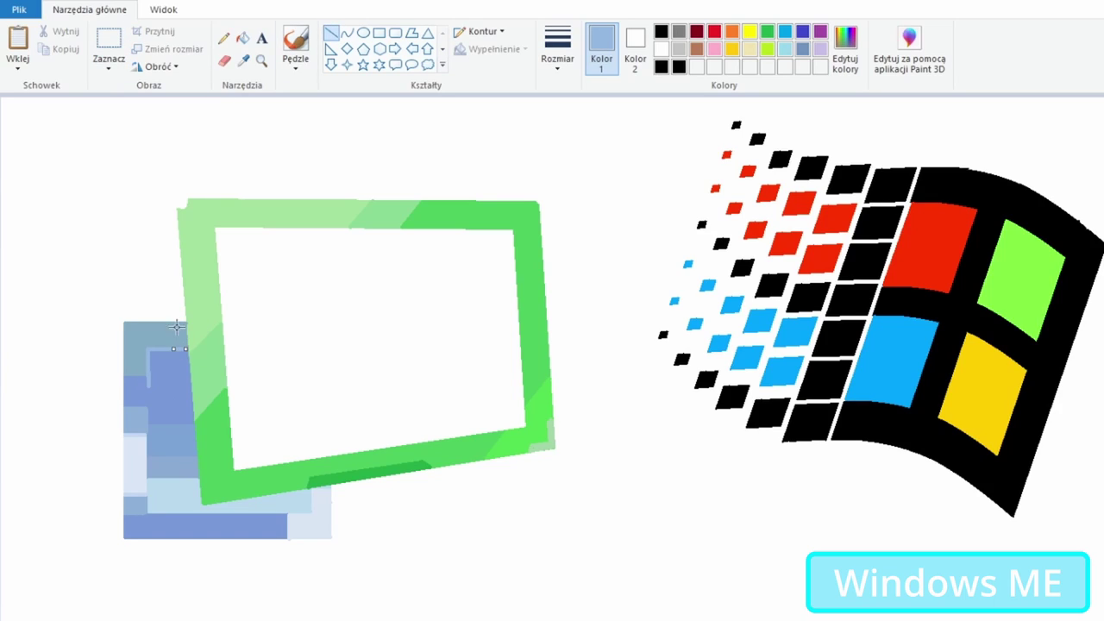
drag(158, 438, 151, 406)
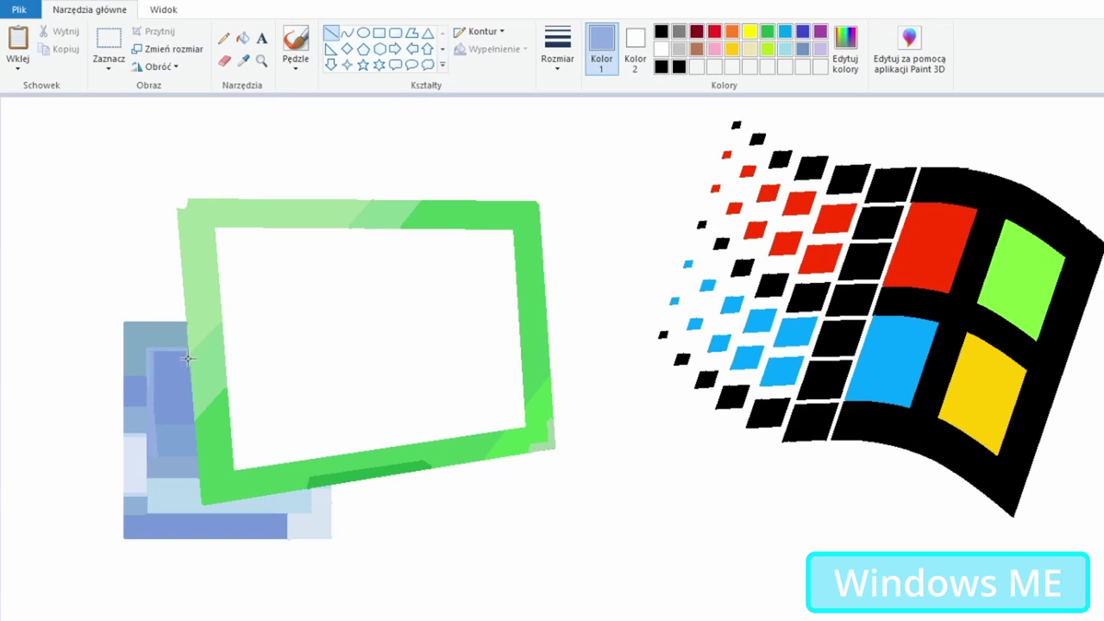
Step: Sample a near-white colour, then set the drawing colour to orange
click(243, 60)
click(321, 114)
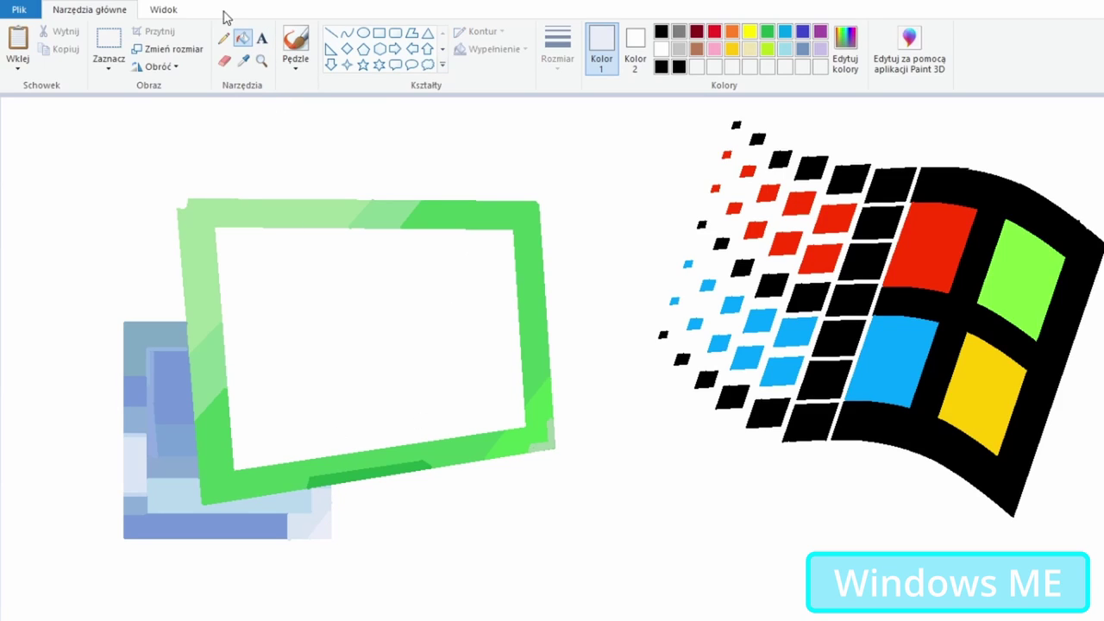
click(243, 61)
click(731, 31)
Step: Draw the back window's orange top edge and fill the window solid orange
click(332, 32)
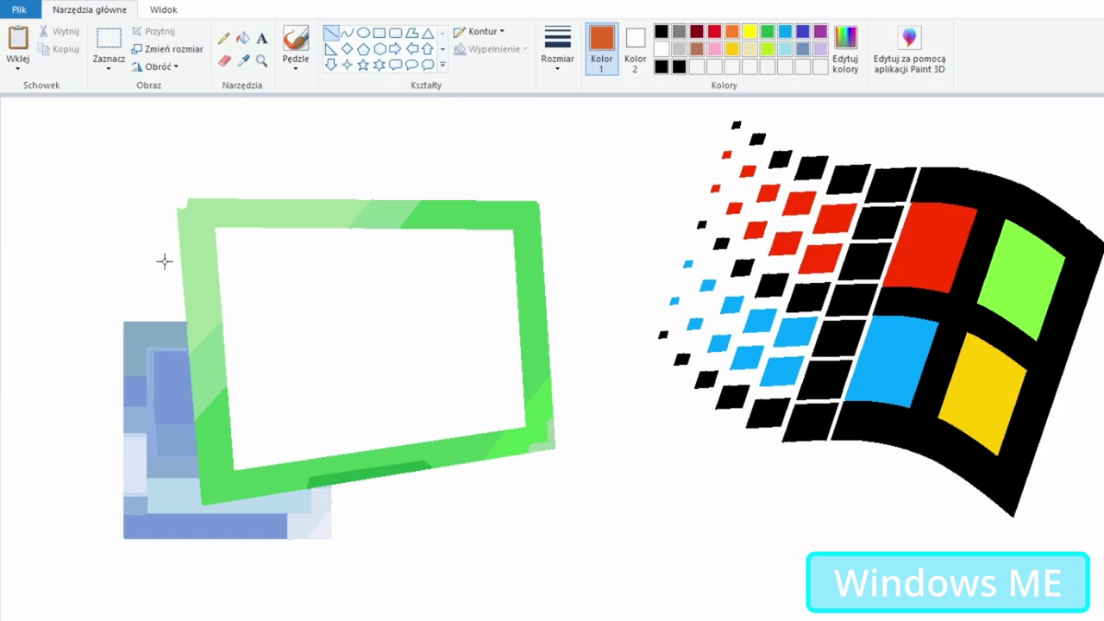
mouse_move(183, 303)
mouse_down()
mouse_move(93, 304)
mouse_move(83, 399)
mouse_move(118, 402)
mouse_up()
key(f)
click(109, 386)
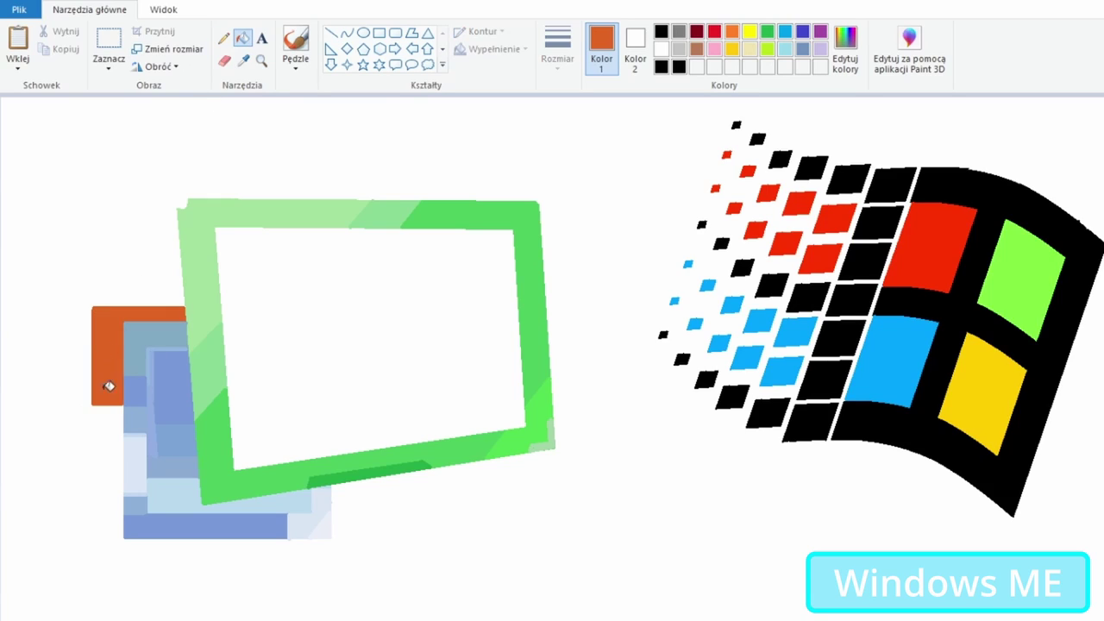
Step: Add cream highlight lines along the orange window's top and left, filling the strip between
click(243, 60)
click(625, 224)
click(380, 33)
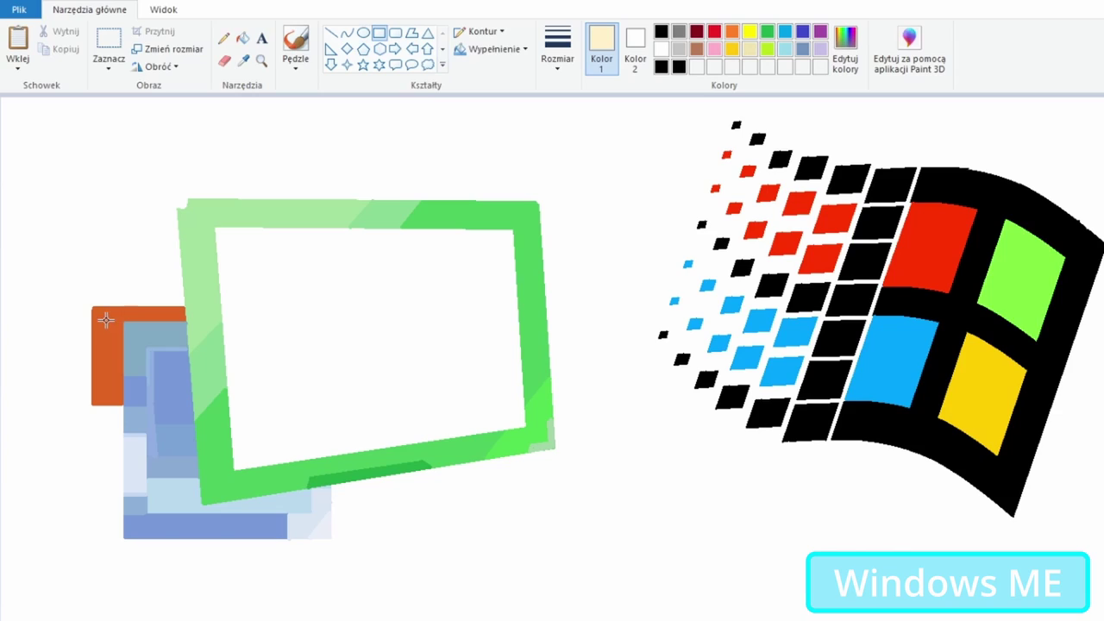
click(330, 33)
drag(107, 321, 185, 321)
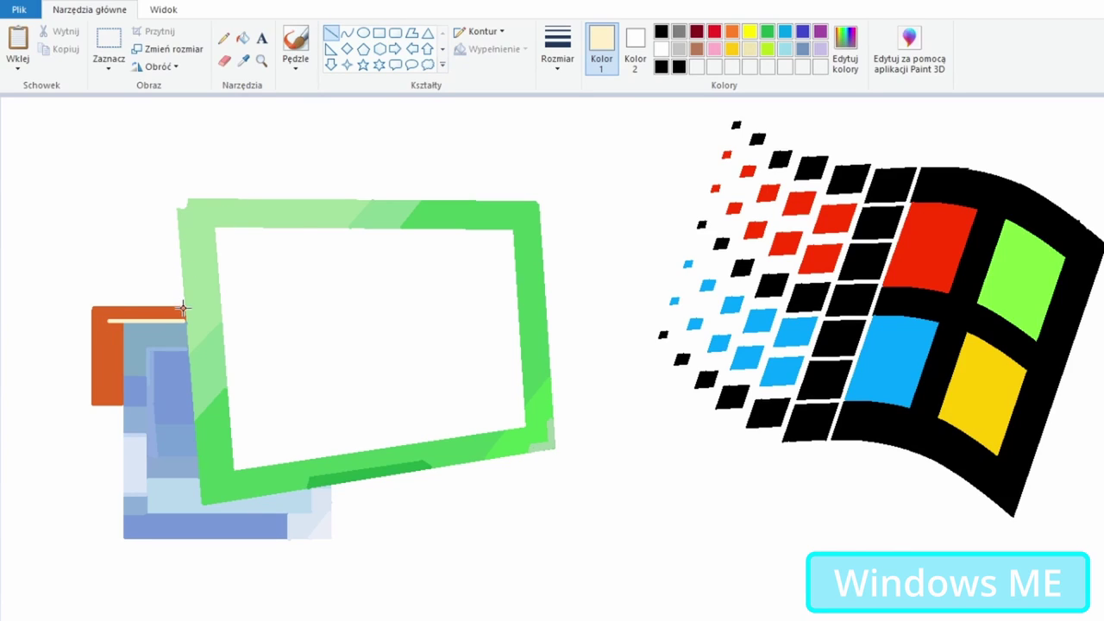
drag(108, 322, 106, 390)
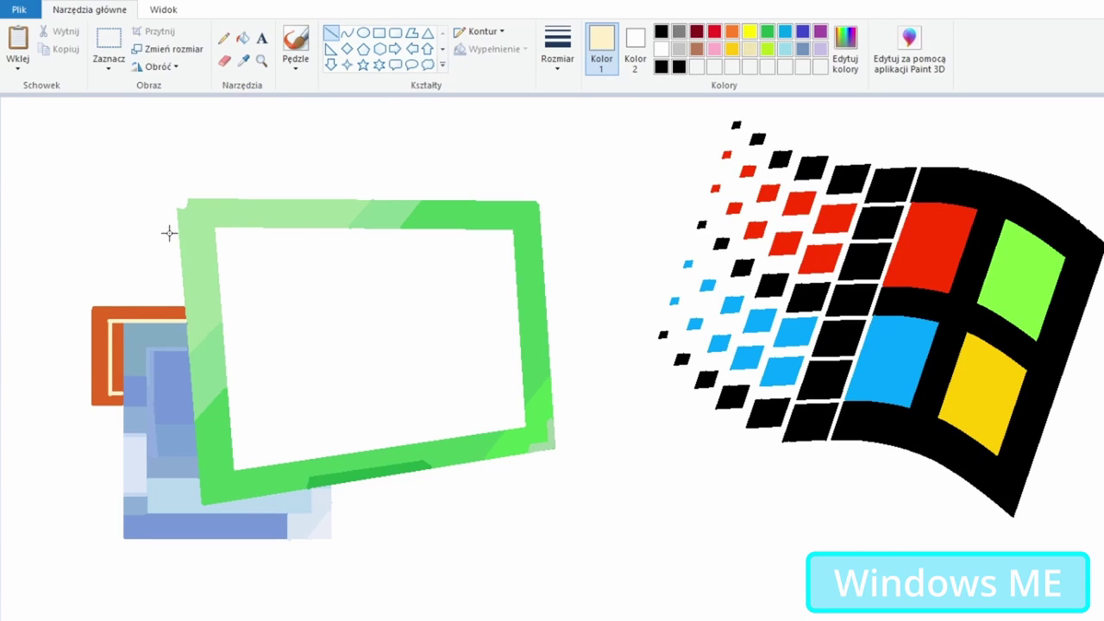
click(243, 38)
click(117, 356)
Step: Draw a tan shading strip and fill the lower-left orange area peach
click(243, 60)
click(331, 33)
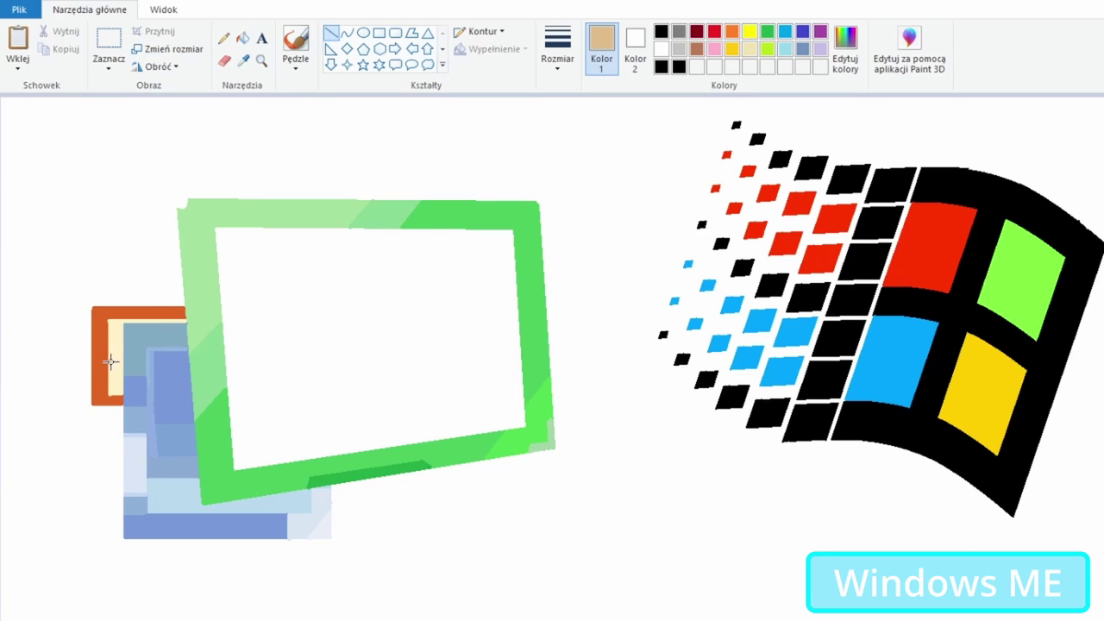
drag(115, 366, 115, 395)
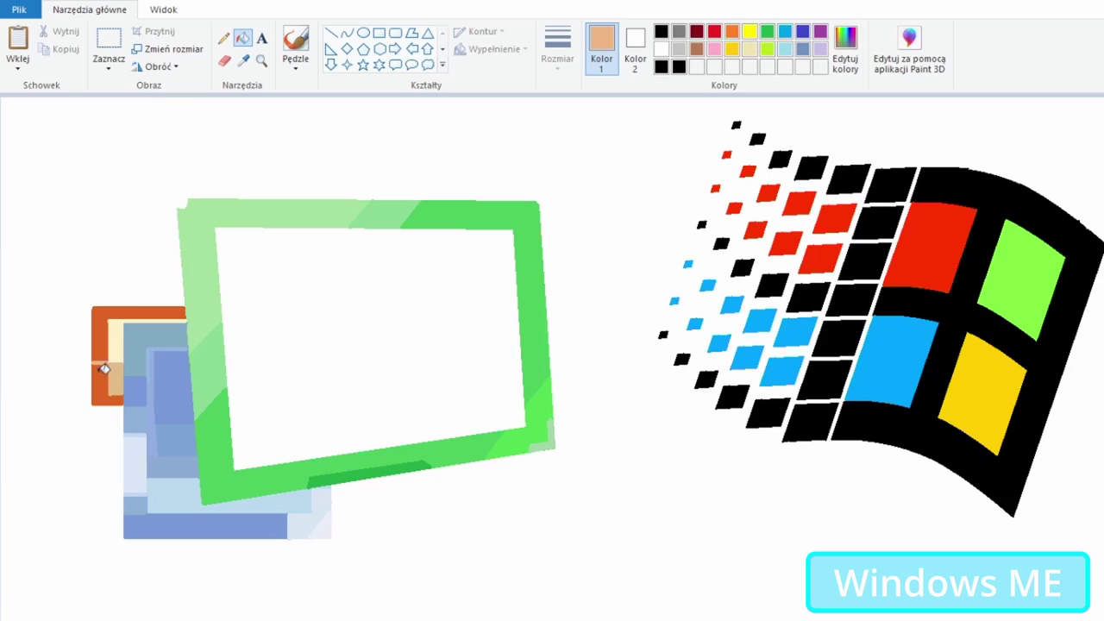
click(244, 60)
click(109, 375)
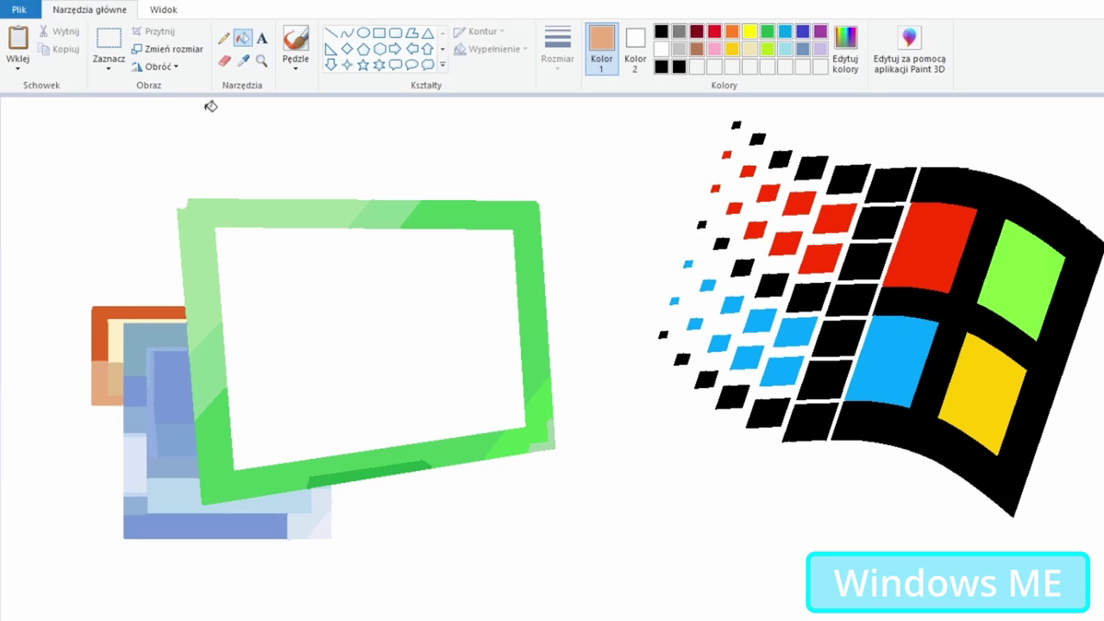
click(244, 61)
click(123, 373)
Step: Fill a small lower-left patch of the orange window with light pink
click(245, 60)
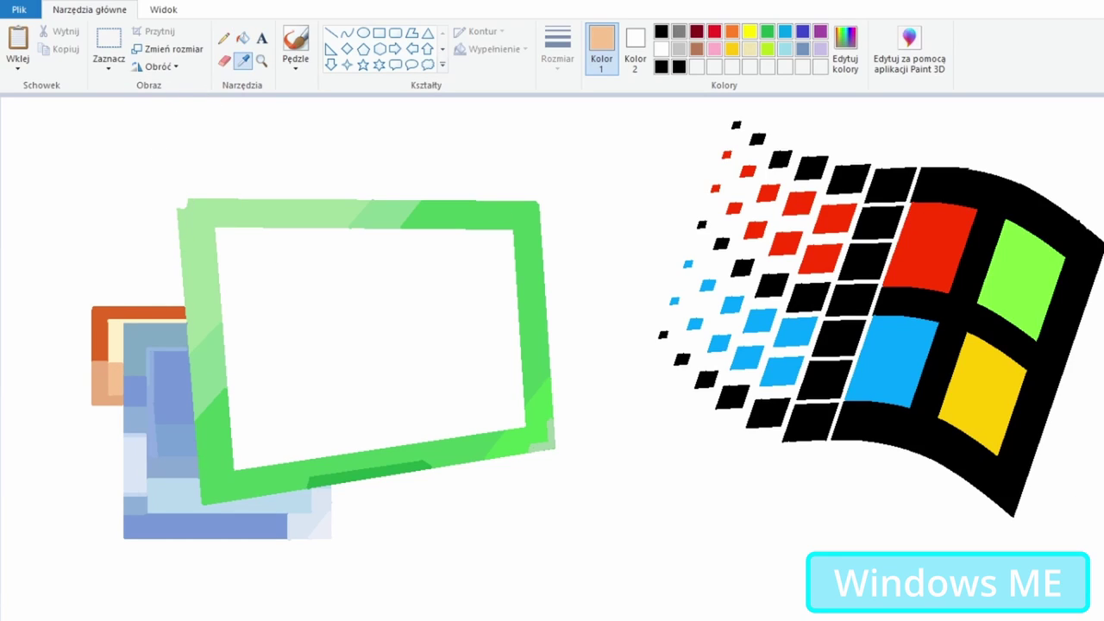
click(112, 404)
click(331, 32)
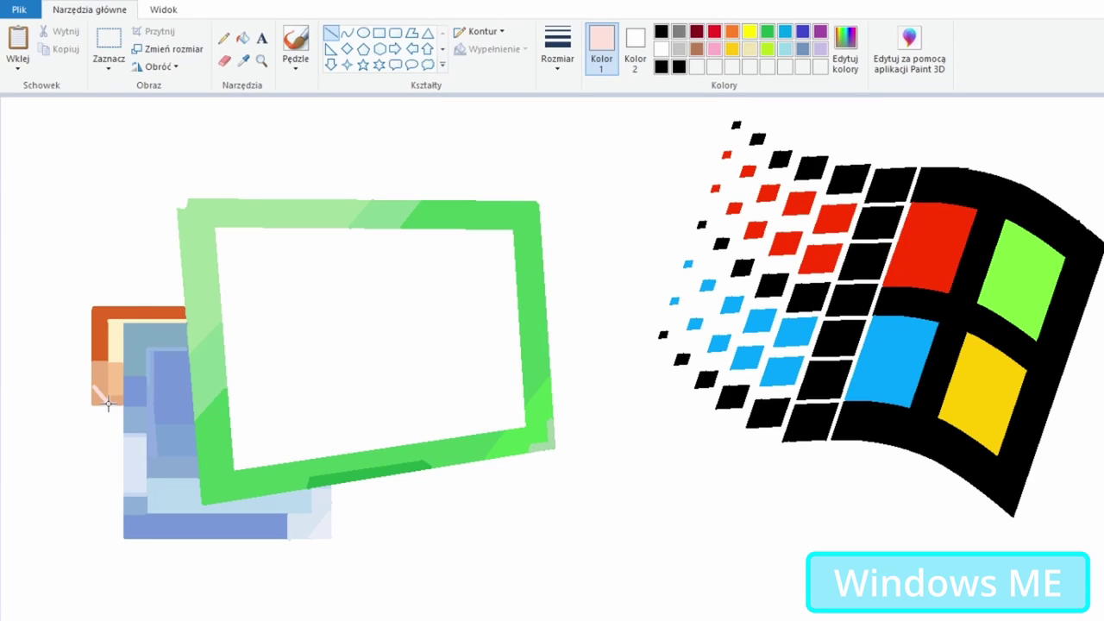
click(242, 38)
click(100, 397)
Step: Move the wavy Windows flag into the green frame, shrinking it twice and centring it there
click(109, 44)
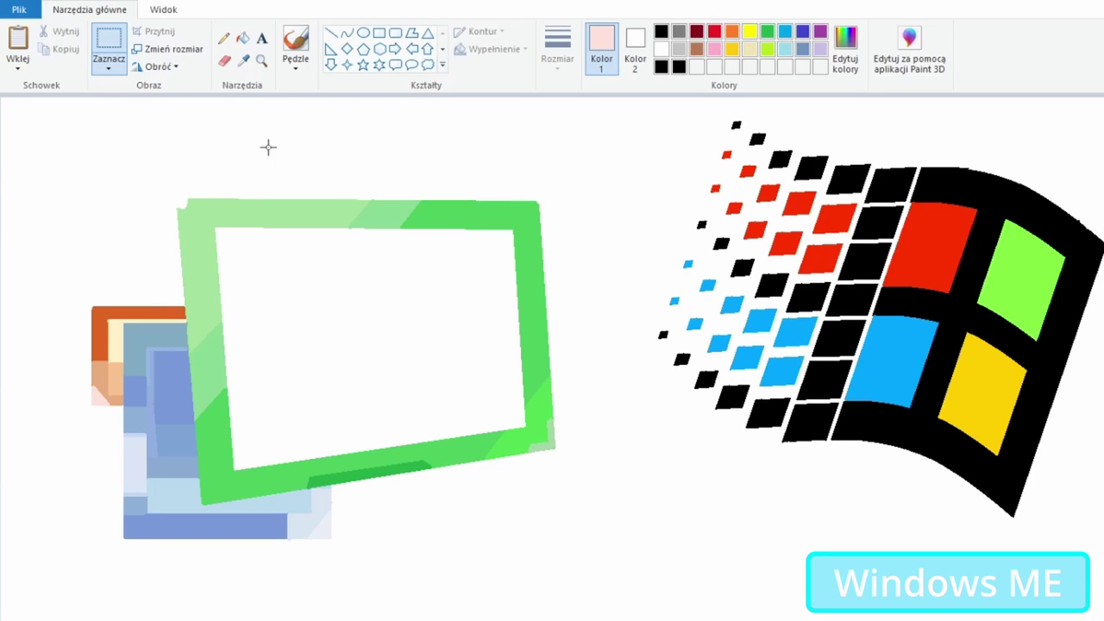
drag(633, 538, 1095, 129)
drag(1041, 177, 539, 180)
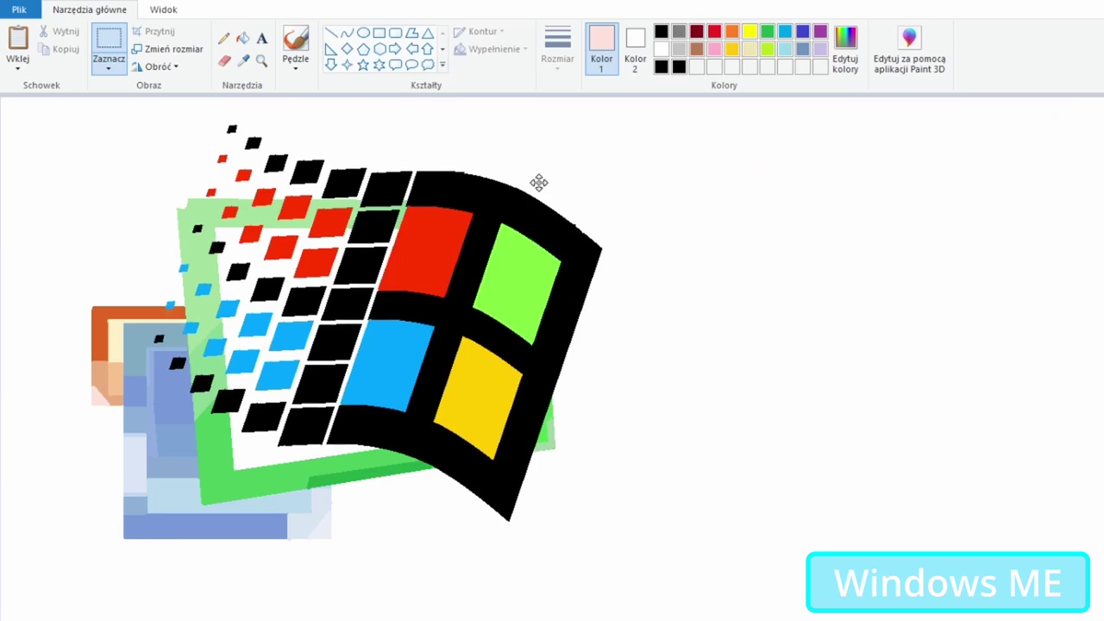
drag(132, 549, 263, 433)
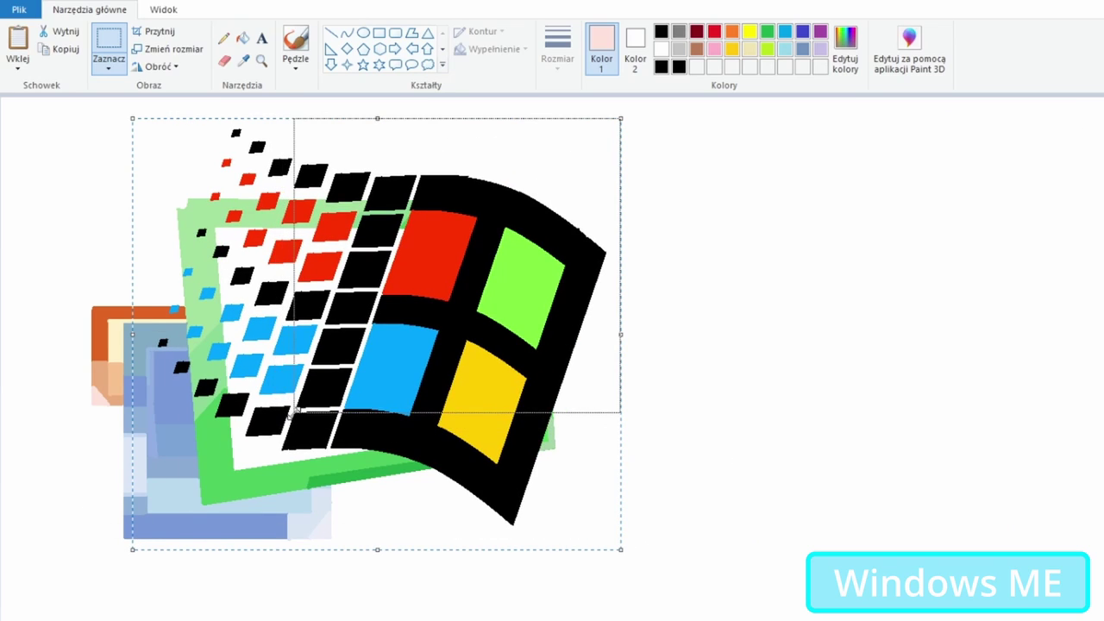
drag(424, 322, 324, 377)
drag(177, 483, 286, 402)
drag(405, 338, 349, 387)
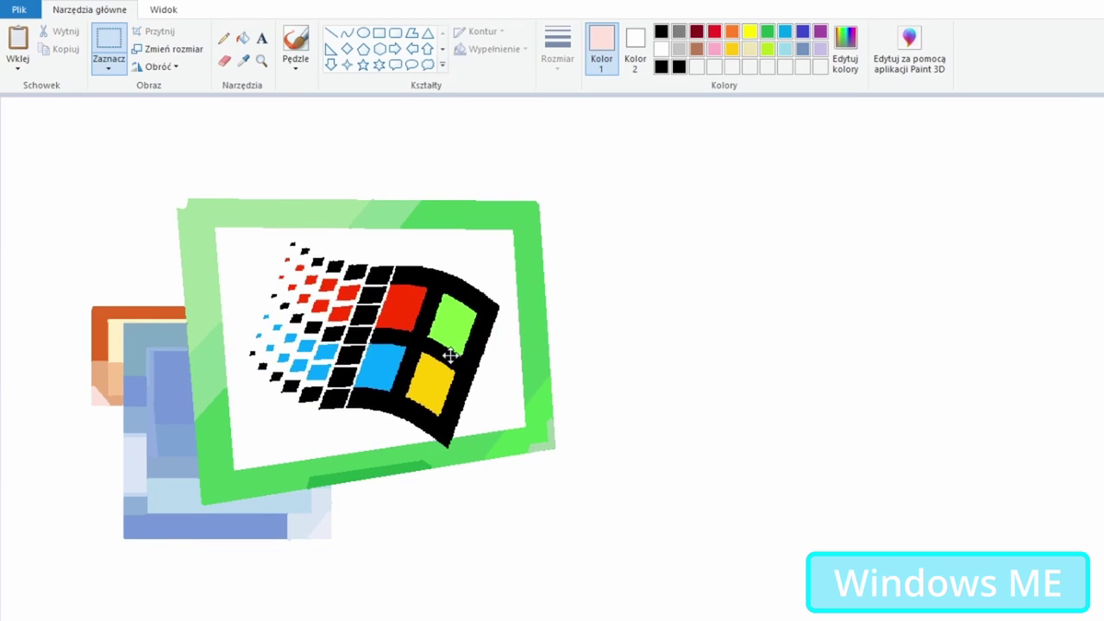
key(ctrl+z)
key(ctrl+z)
key(ctrl+z)
key(ctrl+z)
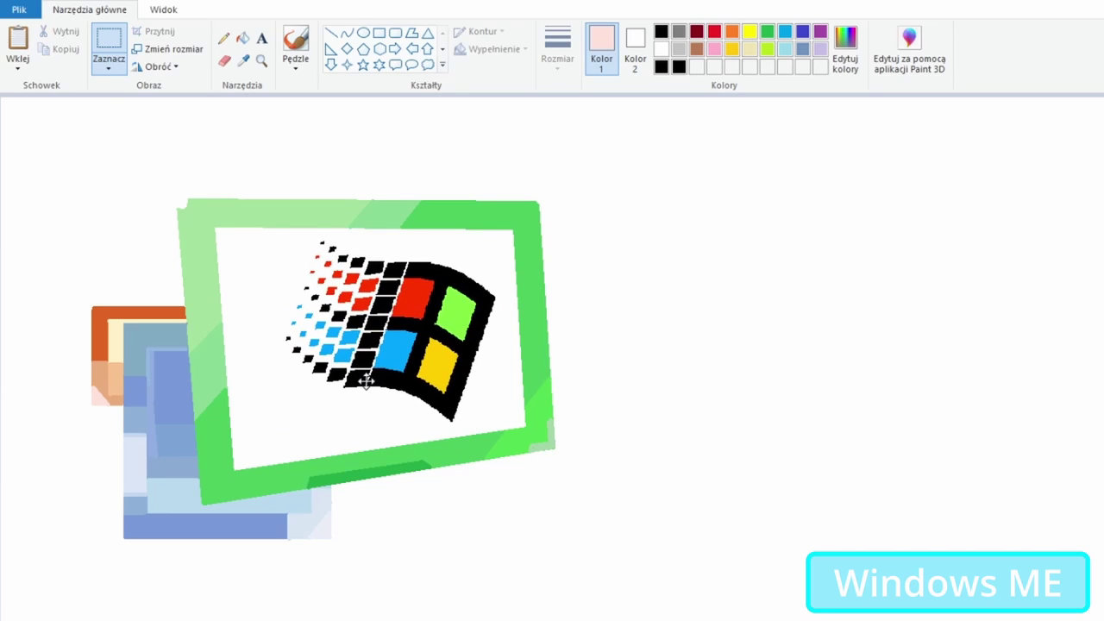
key(ctrl+z)
key(ctrl+z)
key(ctrl+y)
key(ctrl+y)
key(ctrl+y)
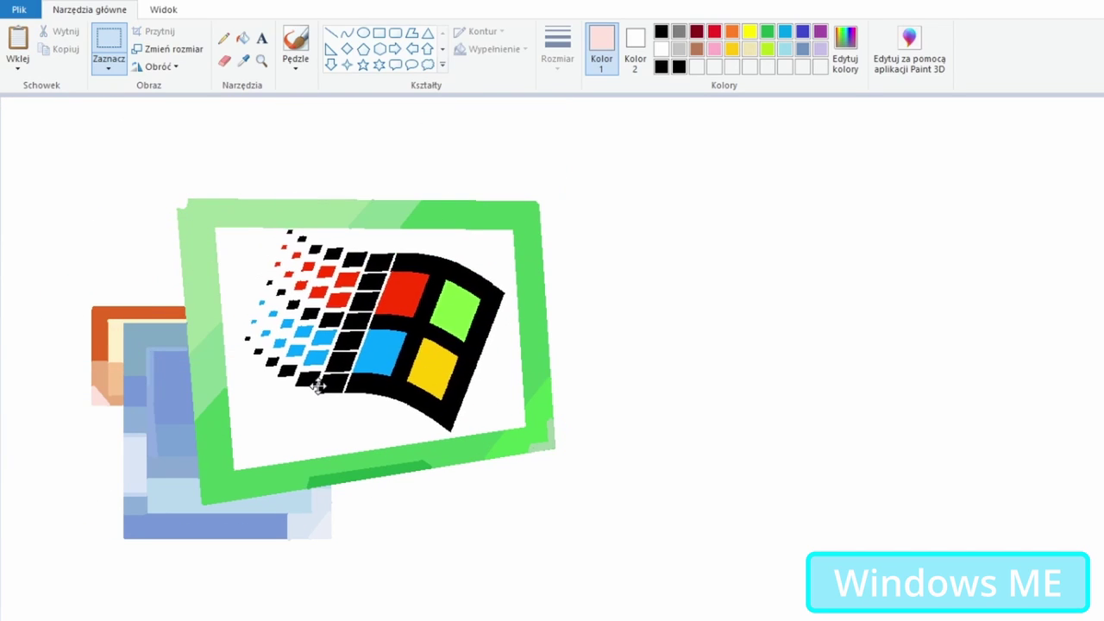
key(ctrl+y)
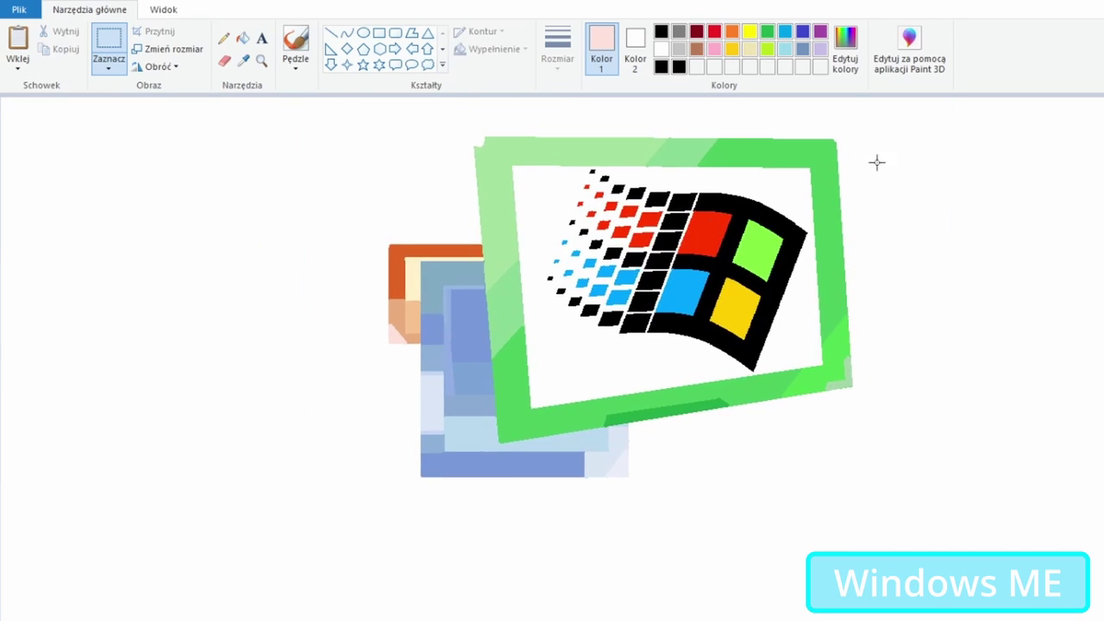
click(261, 38)
Step: Place a black text box below the emblem and set its font to Arial Black
click(328, 525)
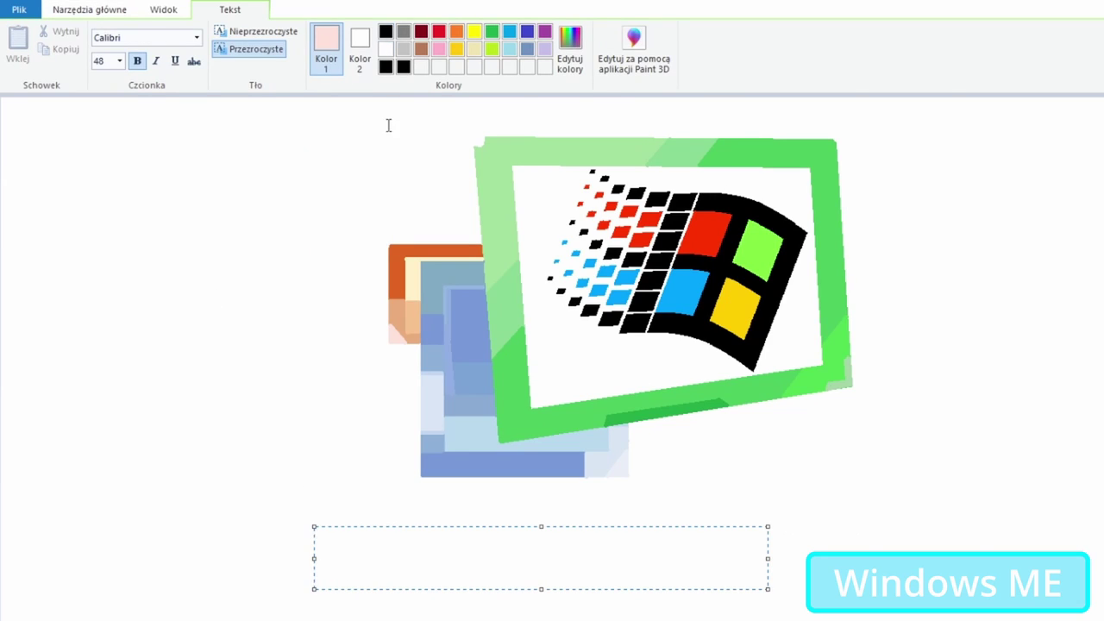
click(386, 31)
text(WINDOWS)
key(ctrl+a)
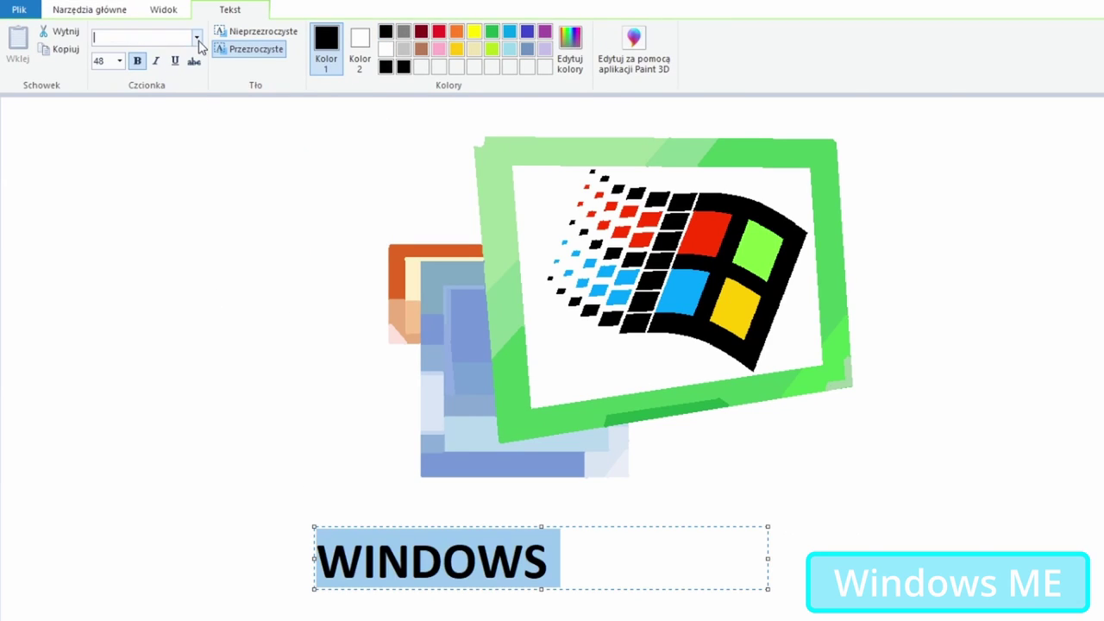
text(Arial Black)
key(Return)
Step: Type 'Windows', enlarge it to size 110, position it under the logo and commit
text(Windows)
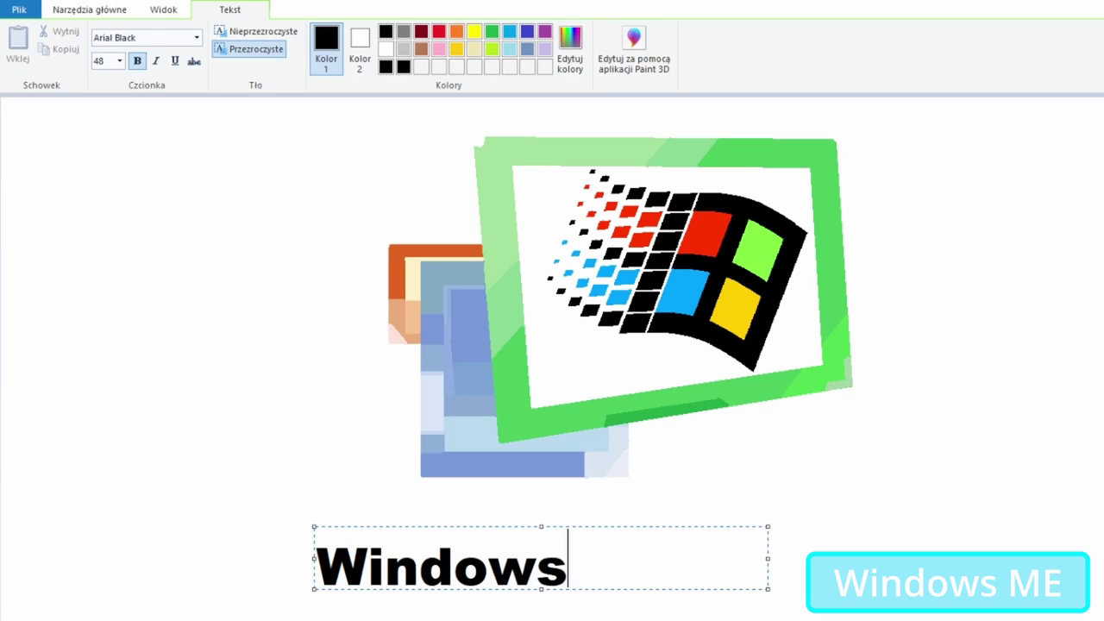
key(ctrl+a)
click(104, 60)
text(72)
key(Return)
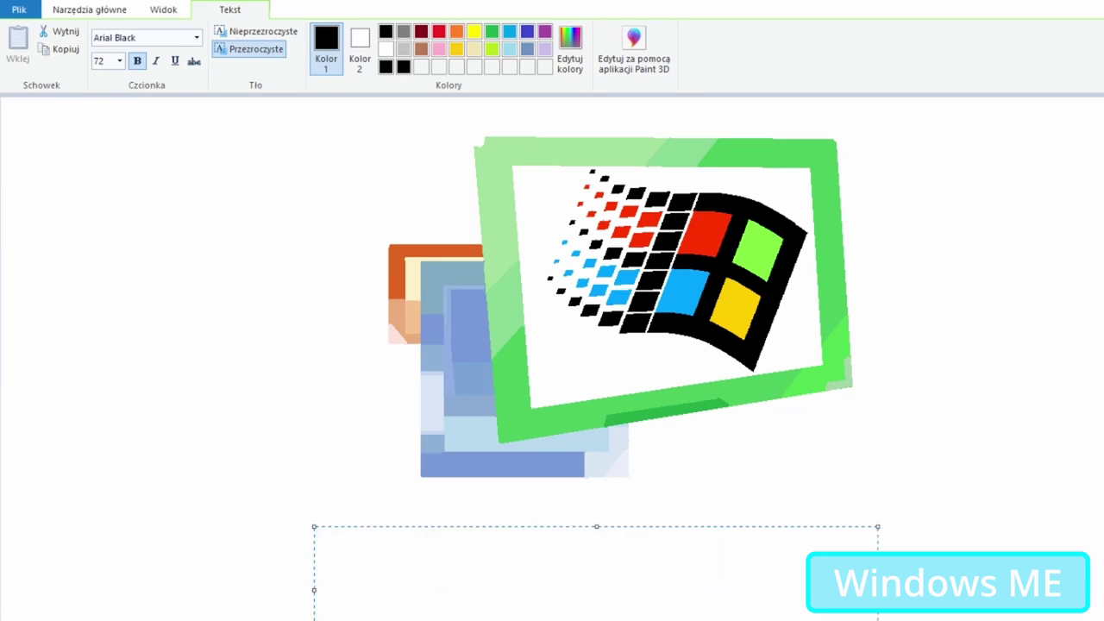
text(Windows)
drag(585, 526, 634, 494)
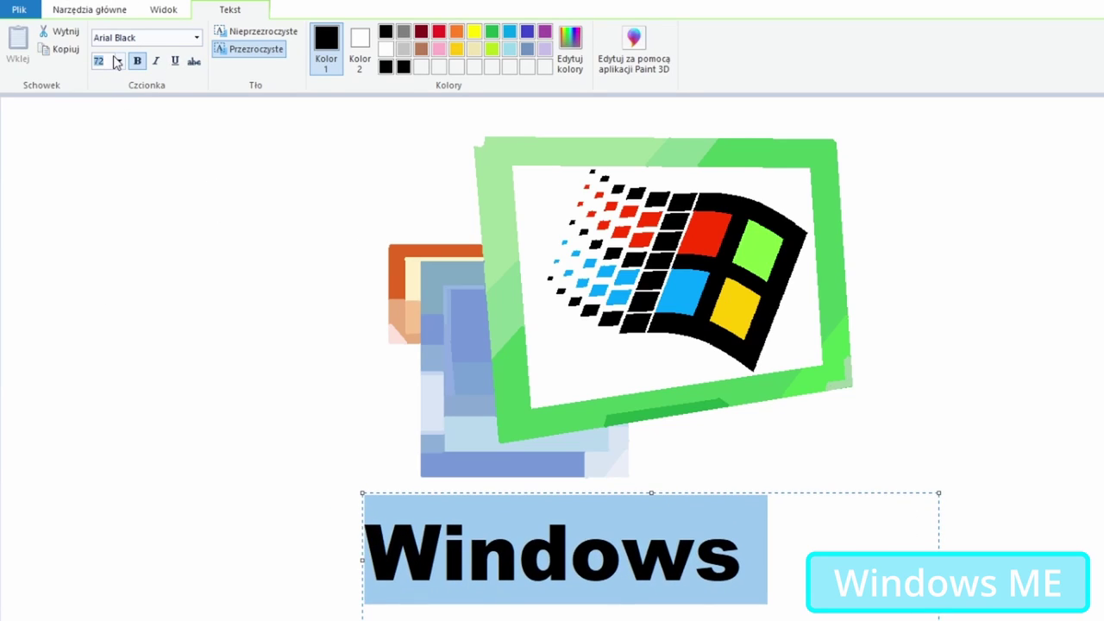
text(96)
key(Return)
mouse_move(545, 492)
mouse_down()
mouse_move(446, 483)
mouse_move(487, 488)
mouse_move(474, 483)
mouse_up()
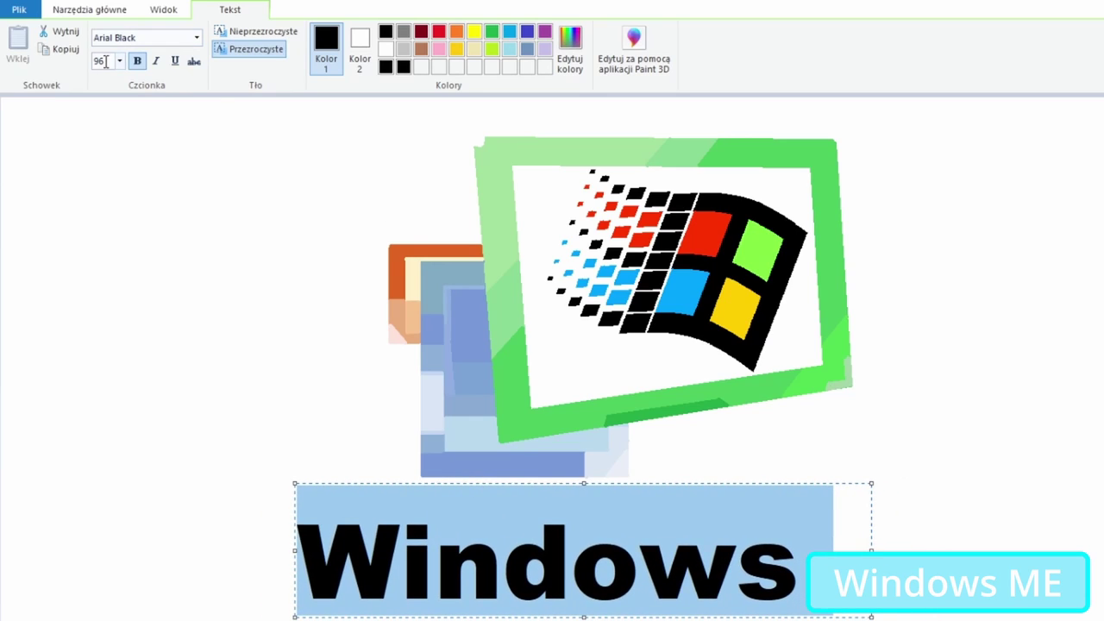
text(0)
key(Return)
mouse_move(590, 483)
mouse_down()
mouse_move(519, 480)
mouse_move(545, 478)
mouse_up()
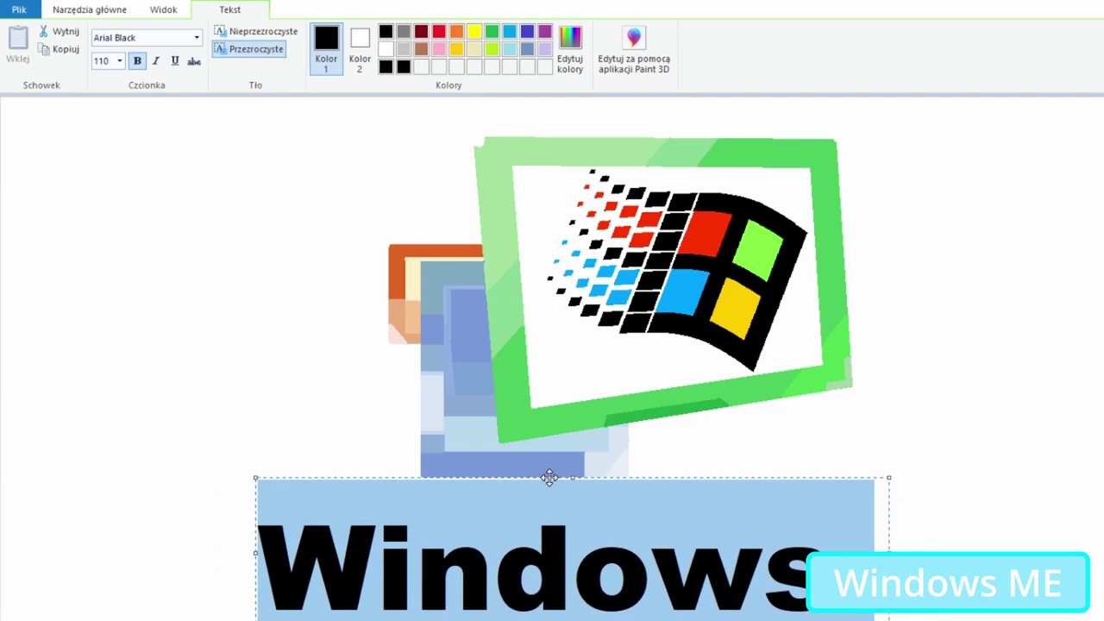
click(563, 443)
Step: Nudge the Windows wordmark up and slide the letters after 'Wi' left to tighten them
click(108, 47)
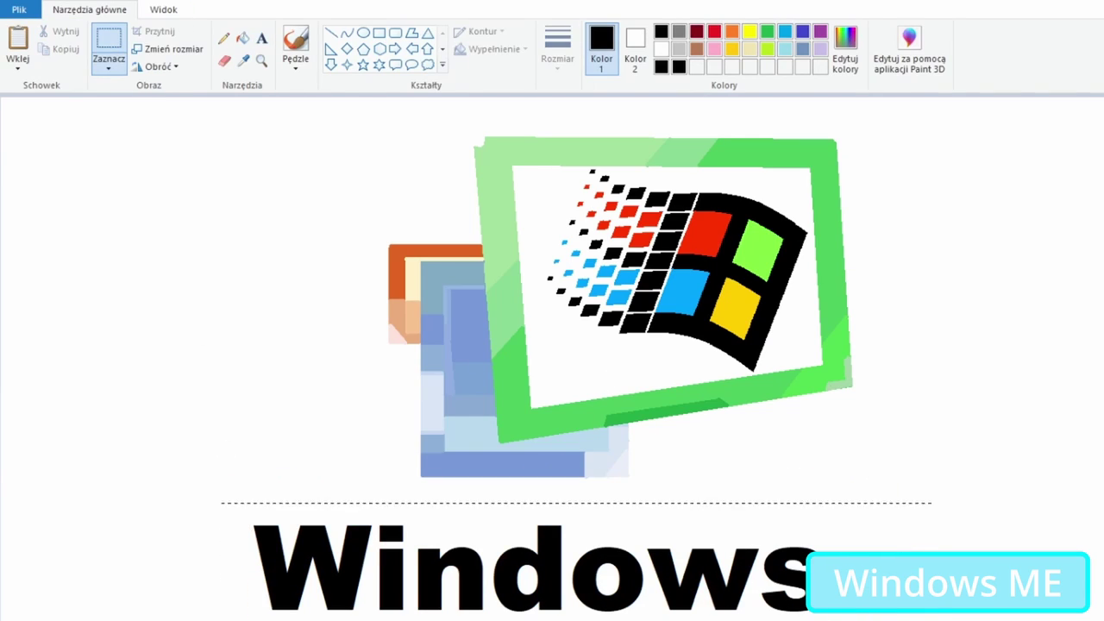
drag(517, 561, 518, 540)
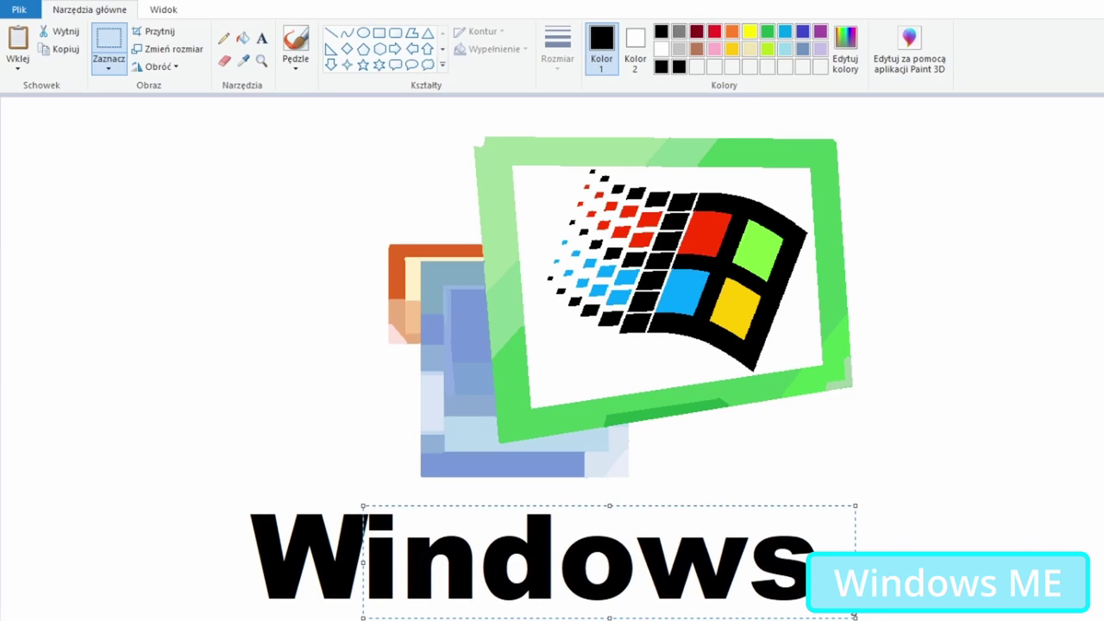
drag(402, 531, 790, 620)
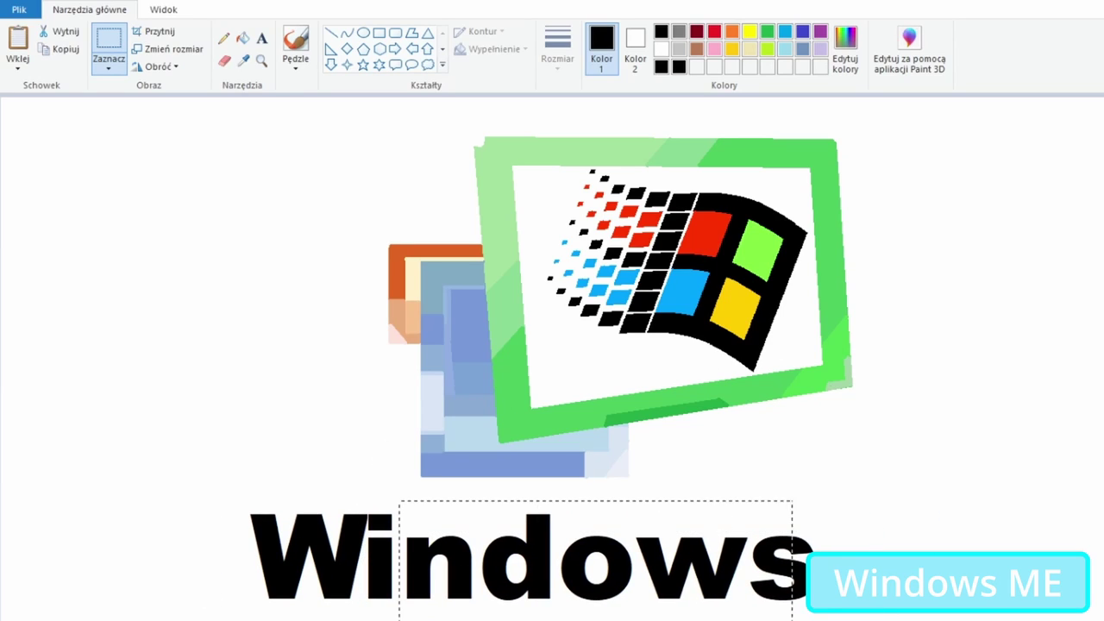
drag(604, 569, 595, 570)
drag(469, 506, 833, 618)
drag(701, 557, 682, 558)
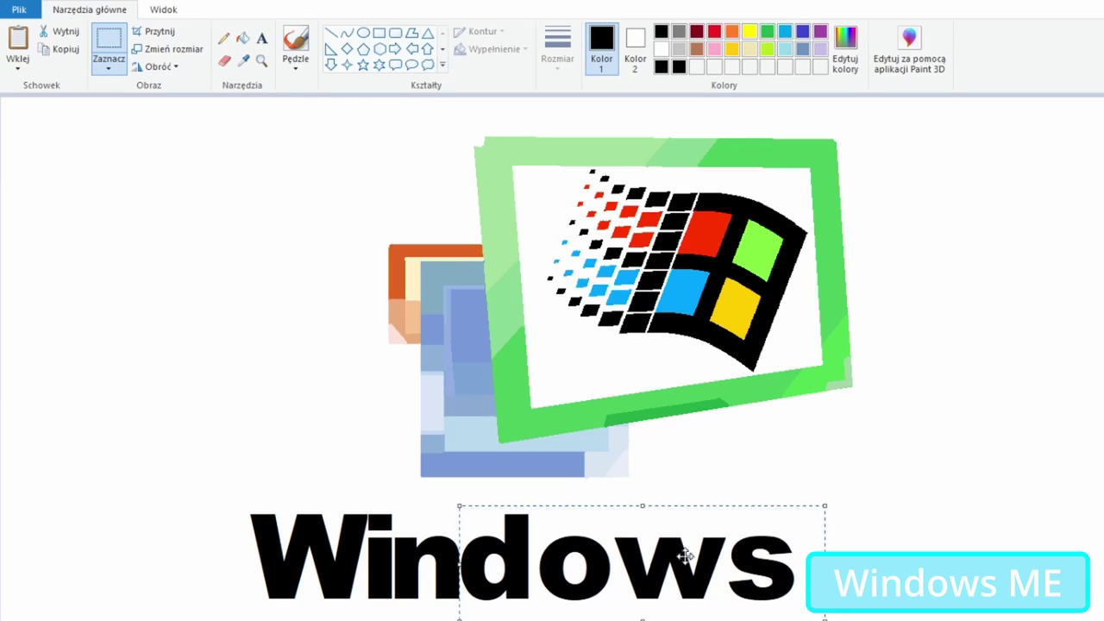
Step: Close the remaining gaps around 'ows' and the final 's' of Windows
drag(529, 508, 851, 620)
drag(597, 520, 802, 617)
drag(742, 570, 727, 569)
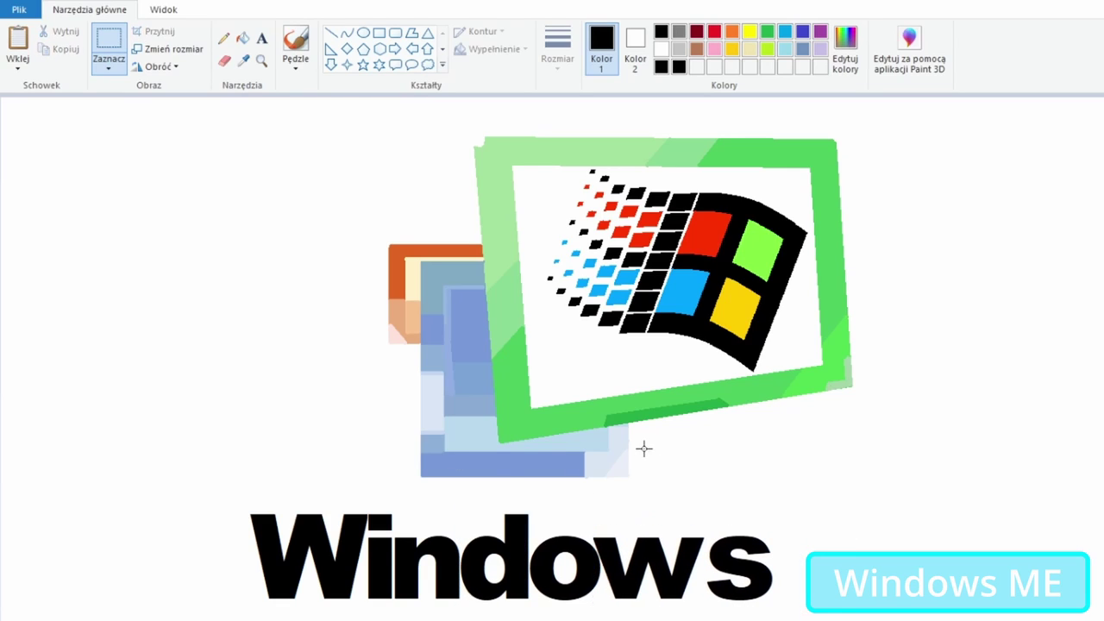
drag(710, 525, 825, 620)
drag(759, 570, 746, 569)
Step: Recentre the whole tightened Windows word beneath the logo
mouse_move(226, 499)
mouse_down()
mouse_move(647, 581)
mouse_move(665, 572)
mouse_move(819, 610)
mouse_up()
drag(539, 493, 539, 506)
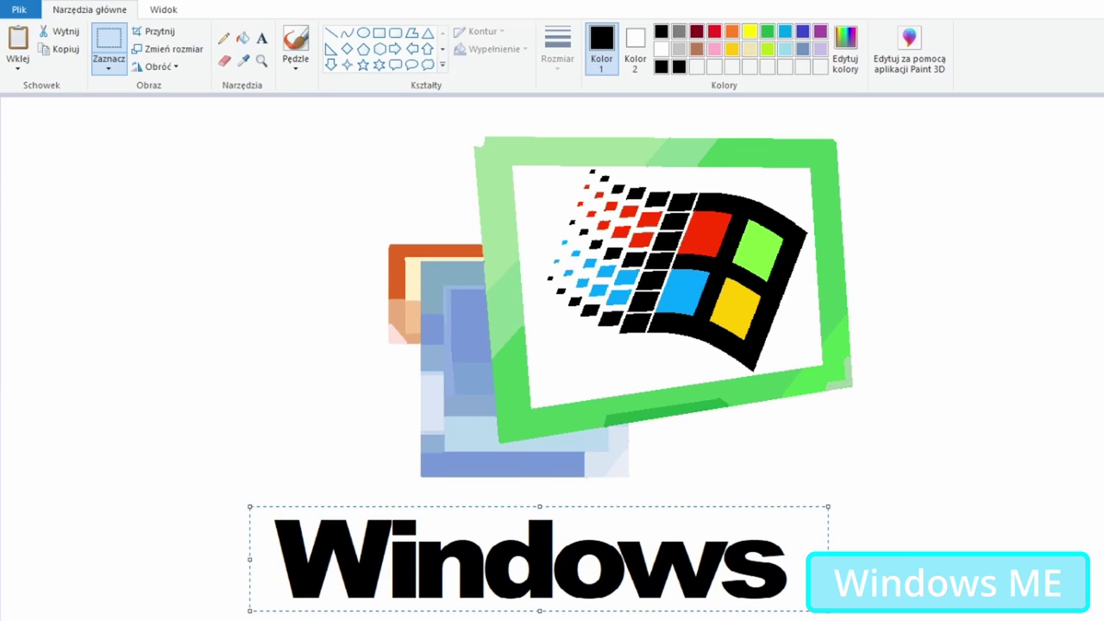
click(777, 559)
click(224, 38)
click(243, 60)
Step: Hand-draw a light green cursive 'me' after Windows, undoing one botched stroke of the m
click(833, 259)
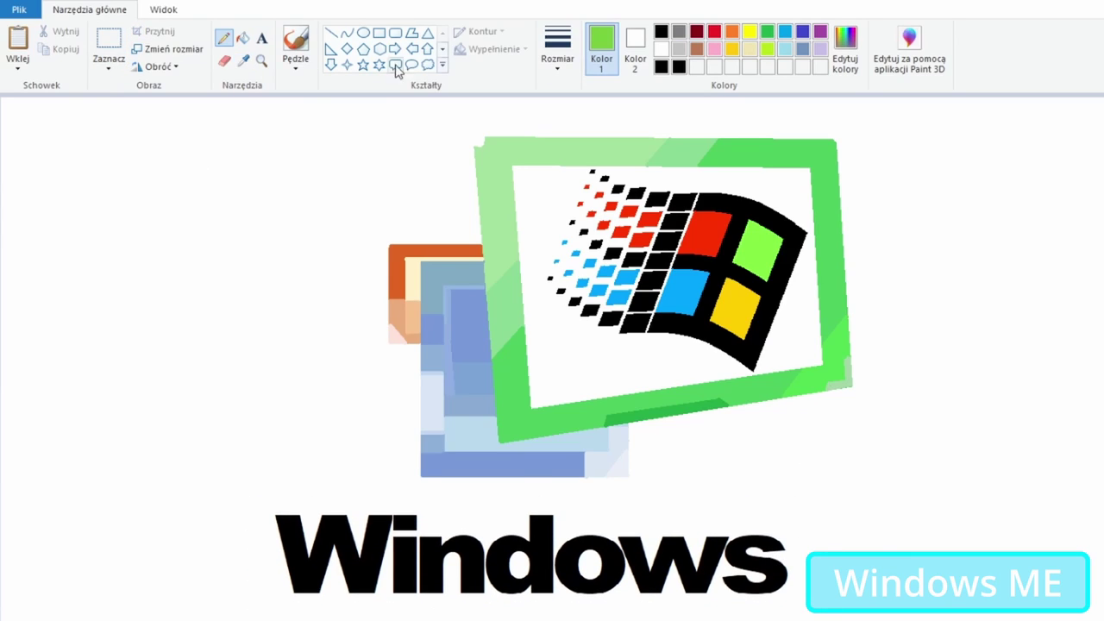
mouse_move(823, 508)
mouse_down()
mouse_move(816, 550)
mouse_move(850, 539)
mouse_move(879, 551)
mouse_up()
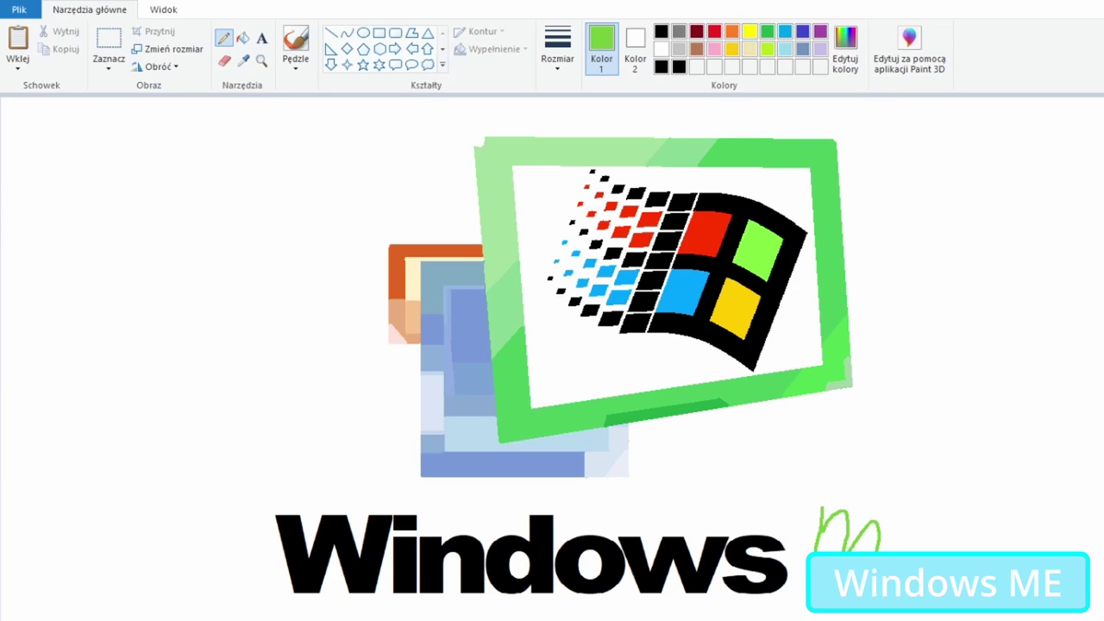
drag(822, 508, 811, 552)
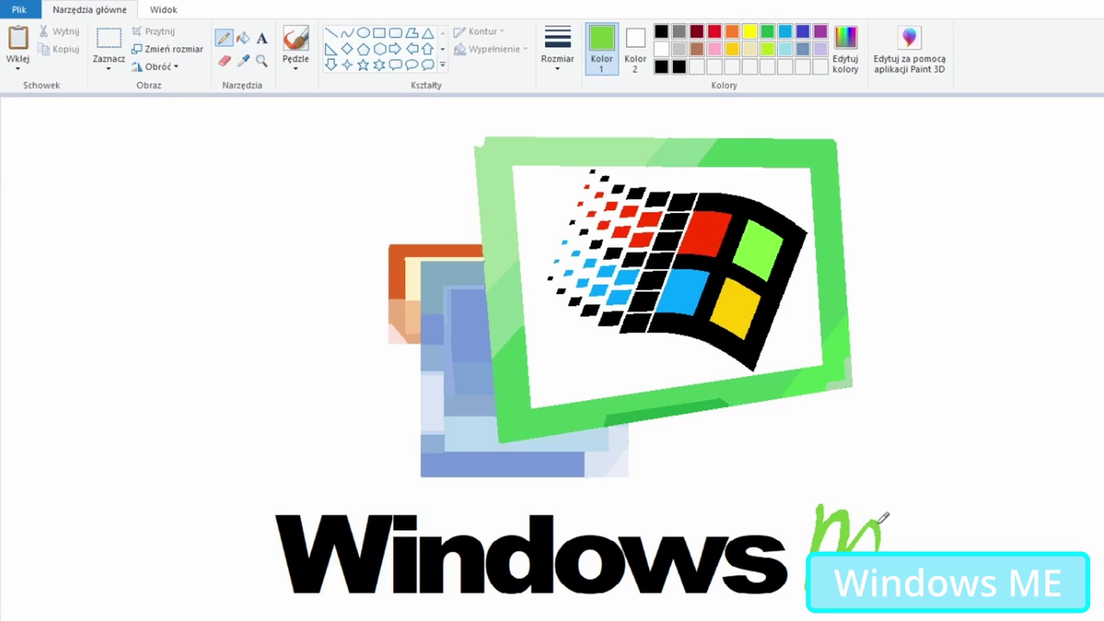
key(ctrl+z)
drag(887, 544, 923, 526)
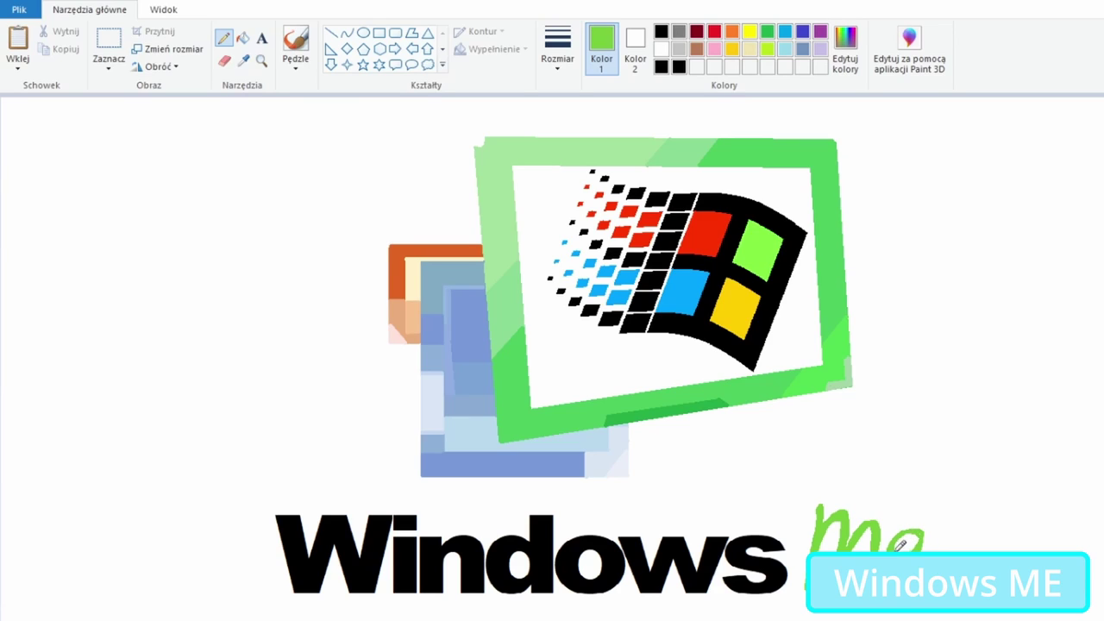
Step: Type 'Microsoft' in Arial in a text box above the Windows word
click(261, 38)
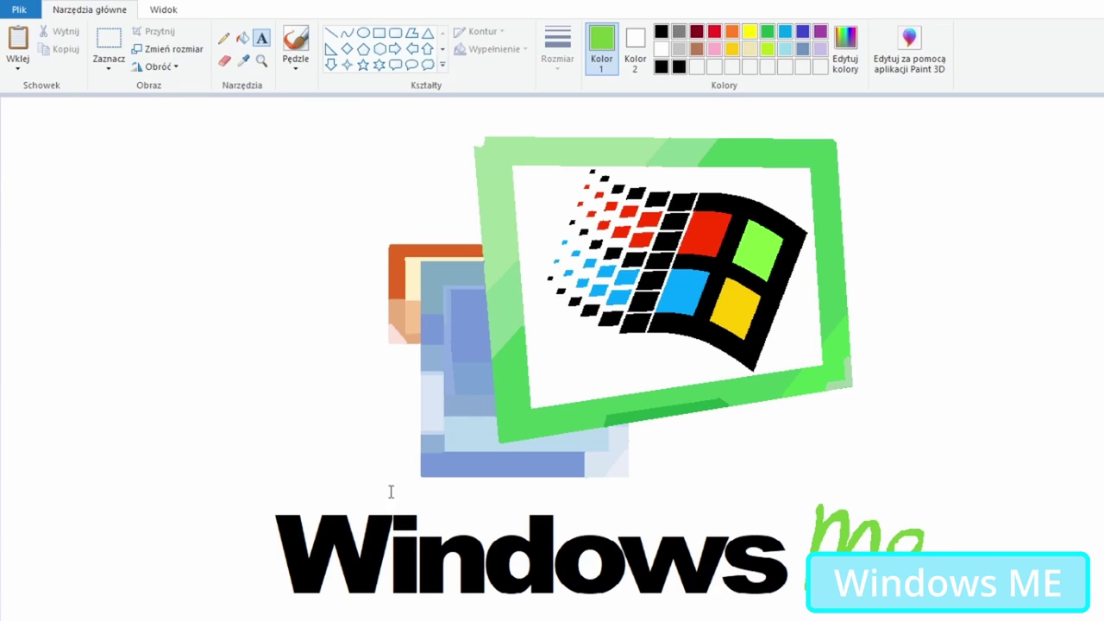
drag(248, 418, 1095, 587)
click(192, 41)
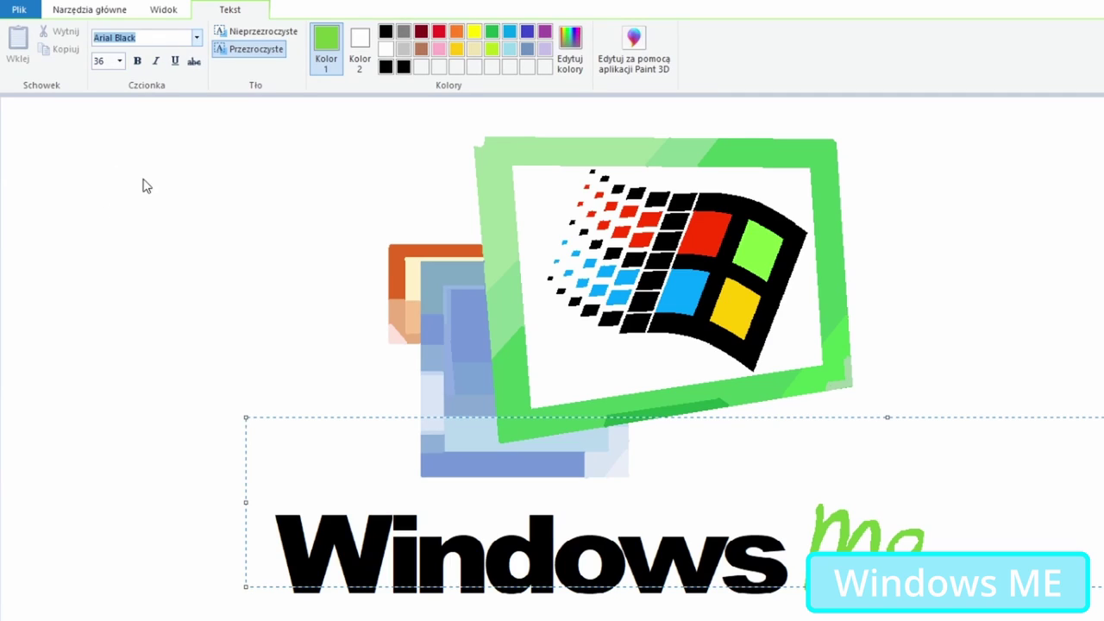
text(Arial)
key(Return)
text(Microsoft)
Step: Make the Microsoft text black and place it just above Windows
key(ctrl+a)
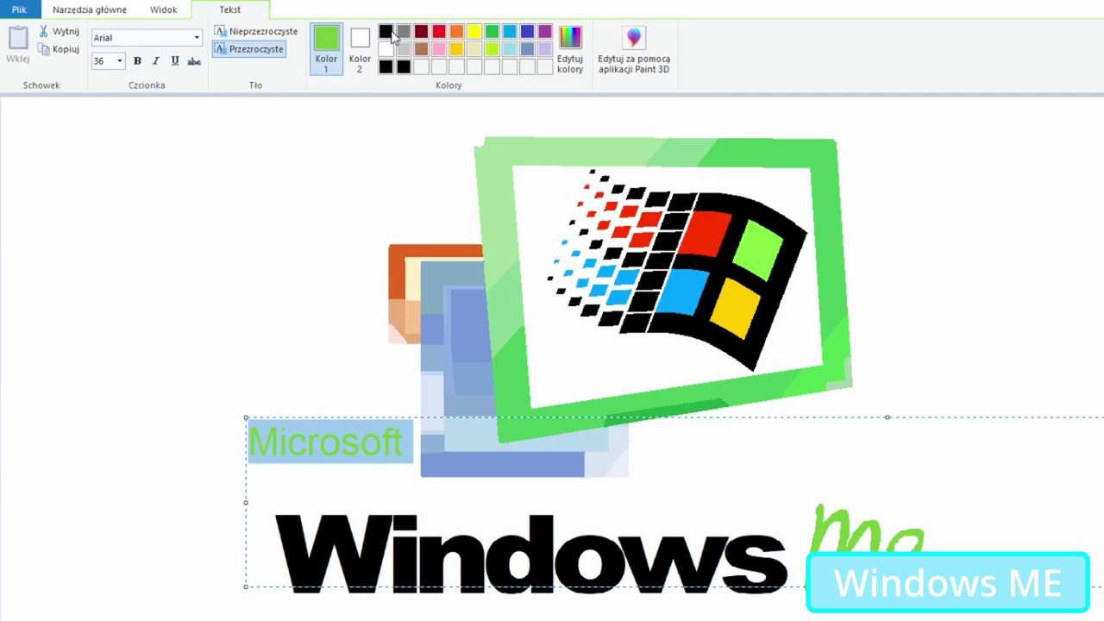
click(385, 32)
drag(331, 418, 315, 468)
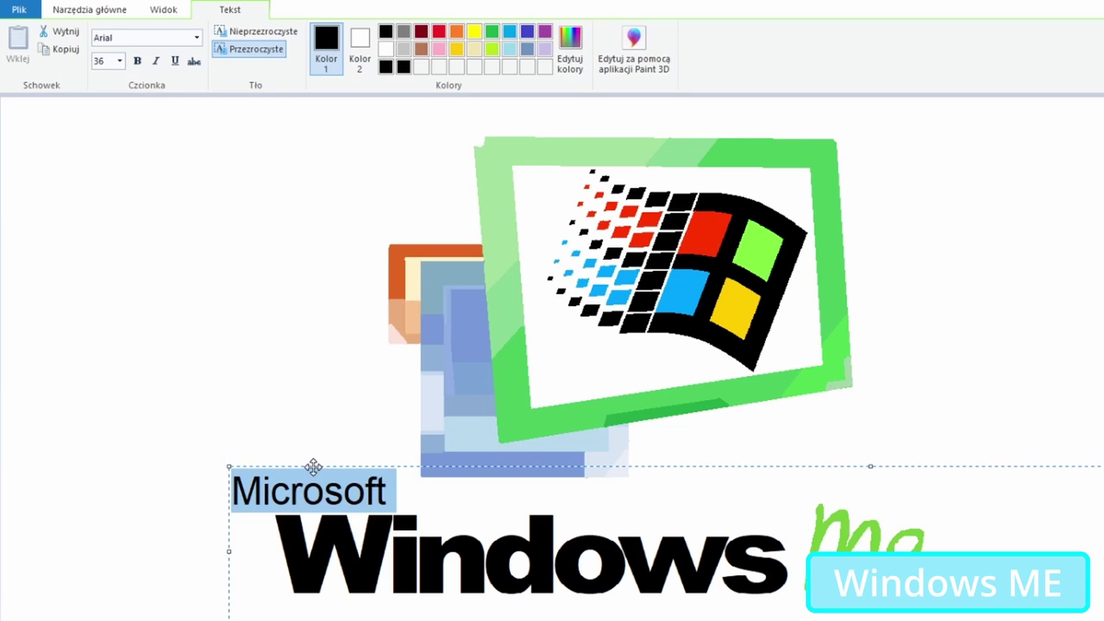
click(451, 523)
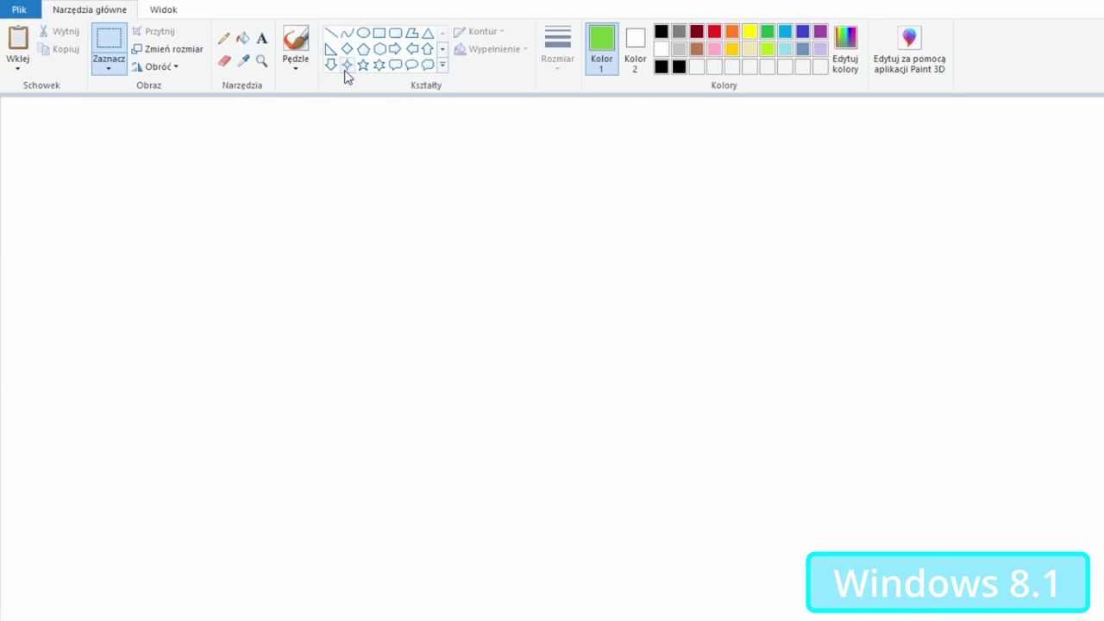
Step: Outline a slanted navy quadrilateral flag with thick straight lines, taller on the right
click(331, 33)
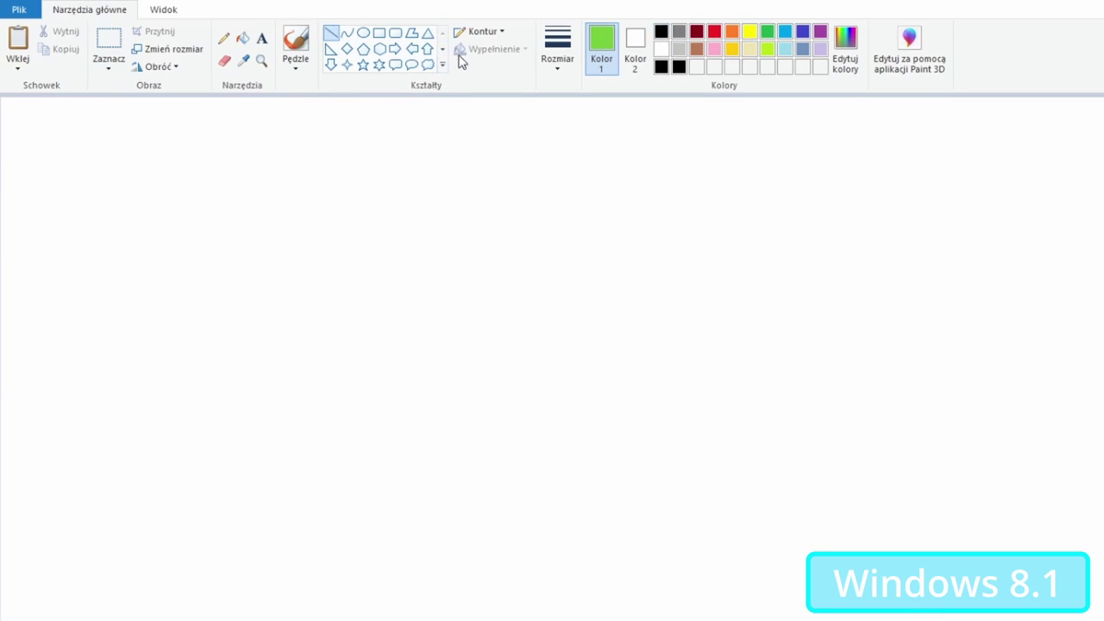
click(243, 60)
click(756, 215)
drag(248, 230, 235, 413)
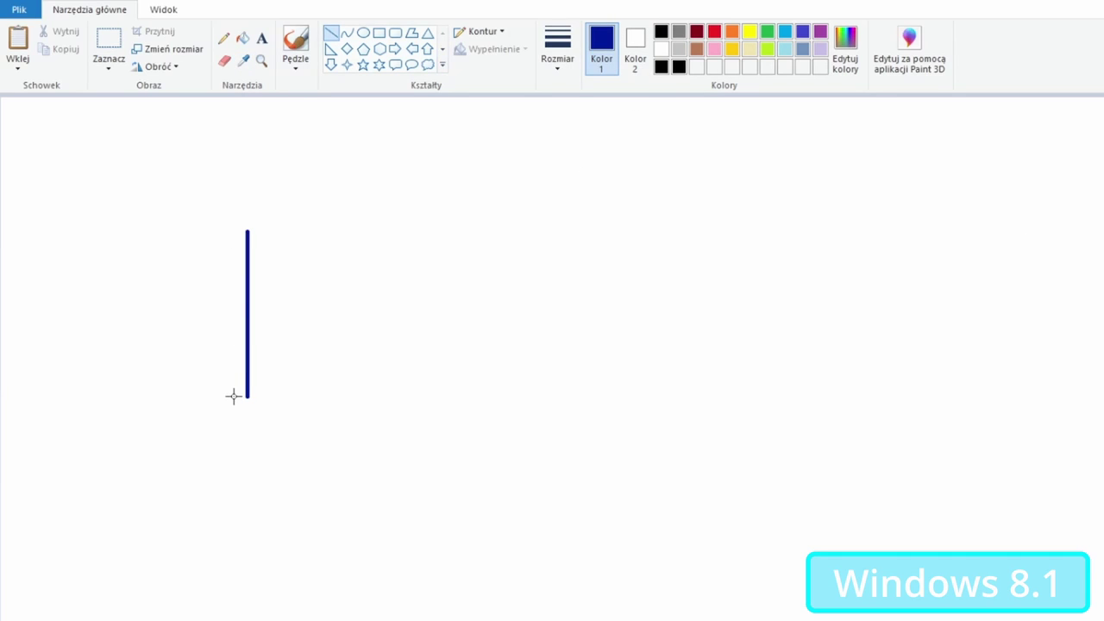
drag(545, 187, 527, 455)
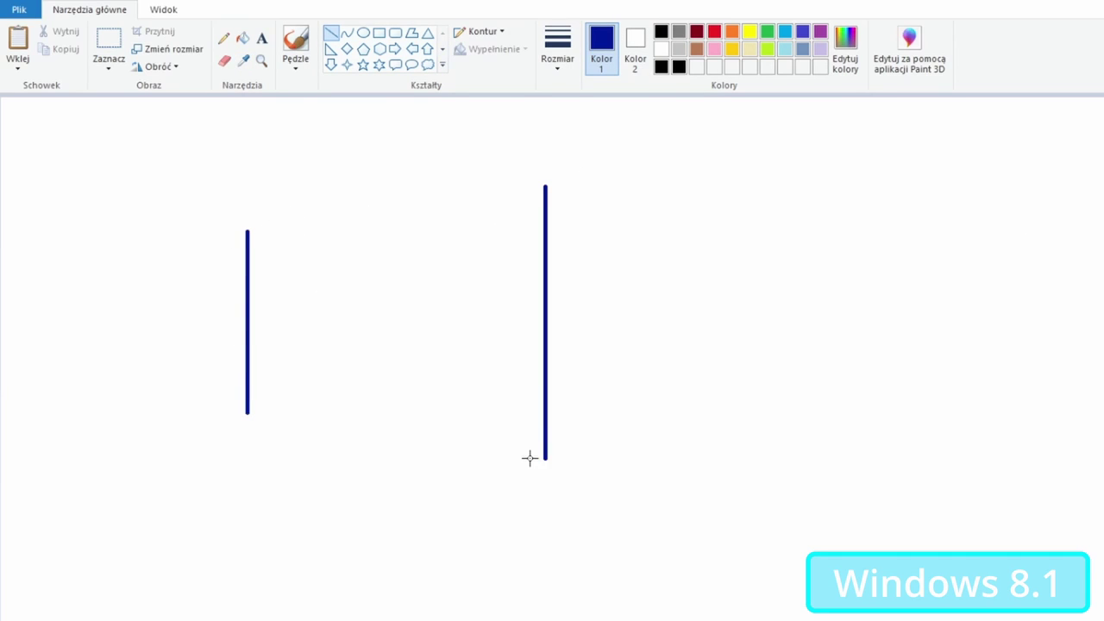
mouse_move(247, 231)
mouse_down()
mouse_move(476, 179)
mouse_move(545, 183)
mouse_up()
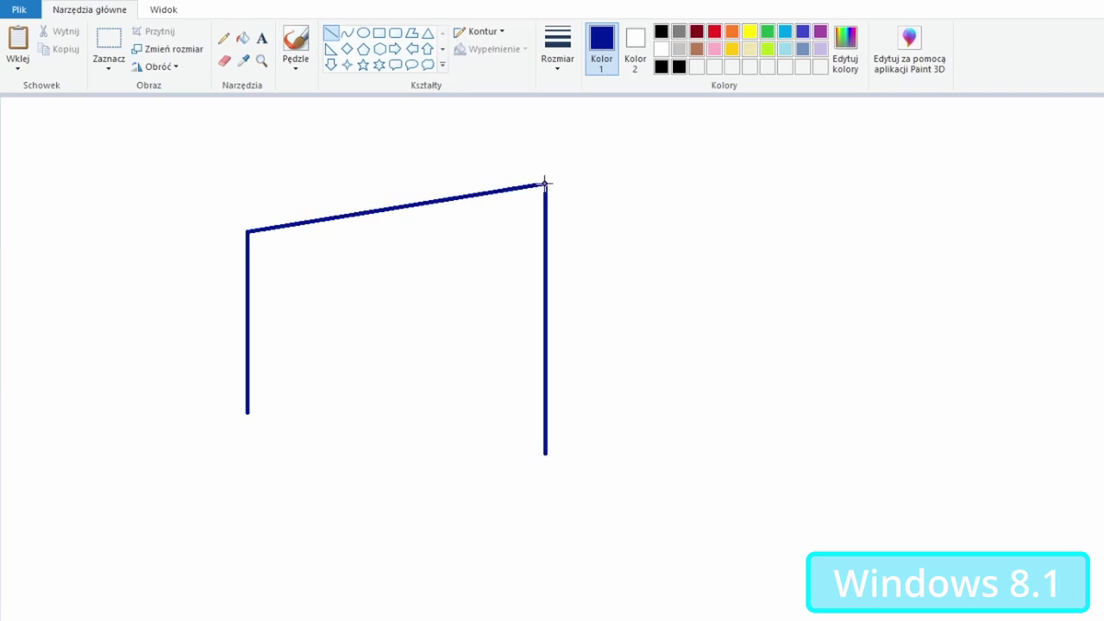
drag(245, 414, 545, 452)
Step: Fill the flag navy and split it into four panes with white cross lines
click(242, 38)
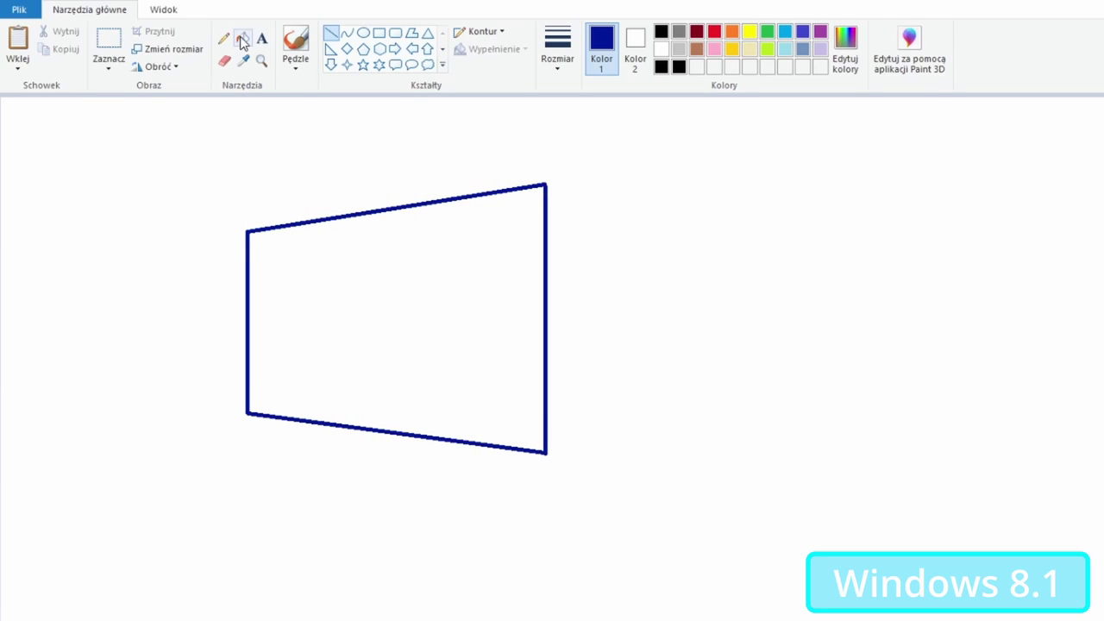
click(393, 210)
click(331, 32)
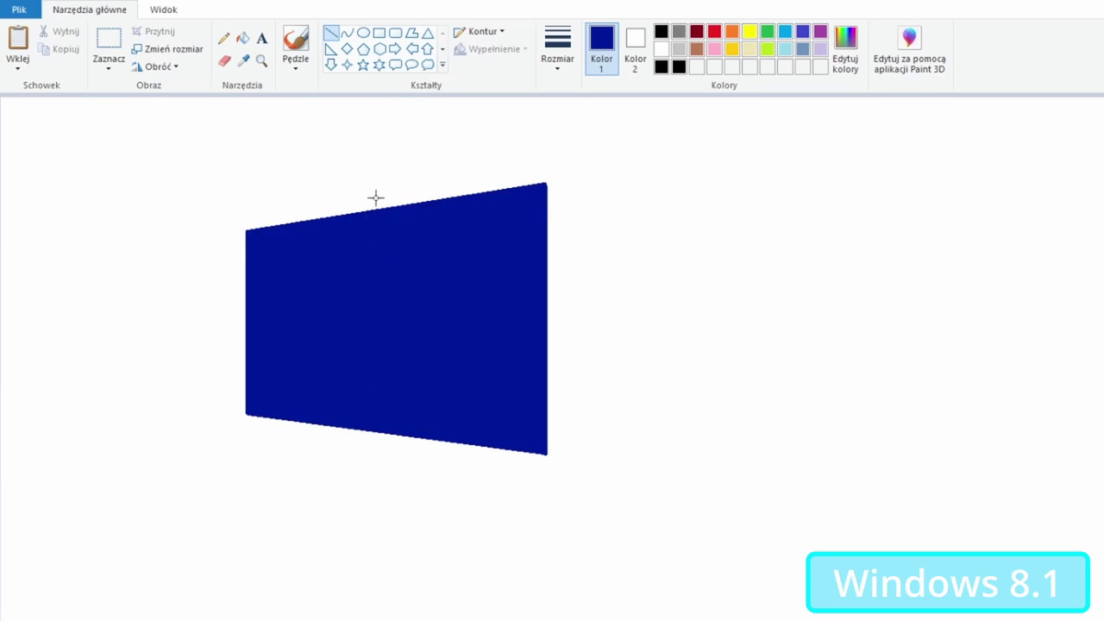
drag(380, 182, 379, 529)
drag(236, 319, 673, 319)
click(677, 244)
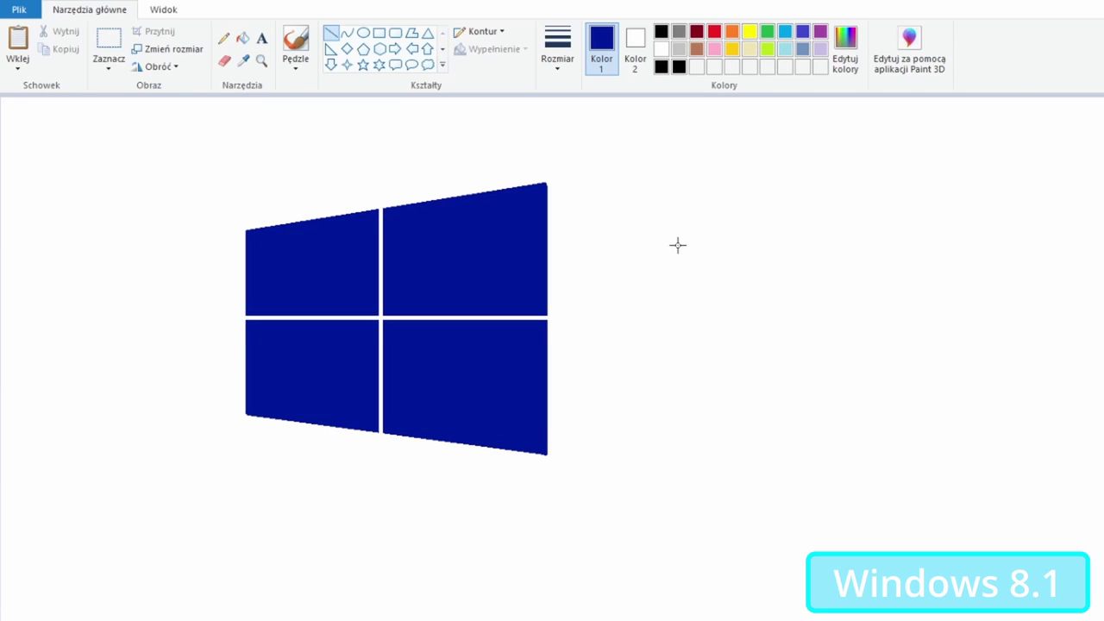
click(262, 38)
click(596, 297)
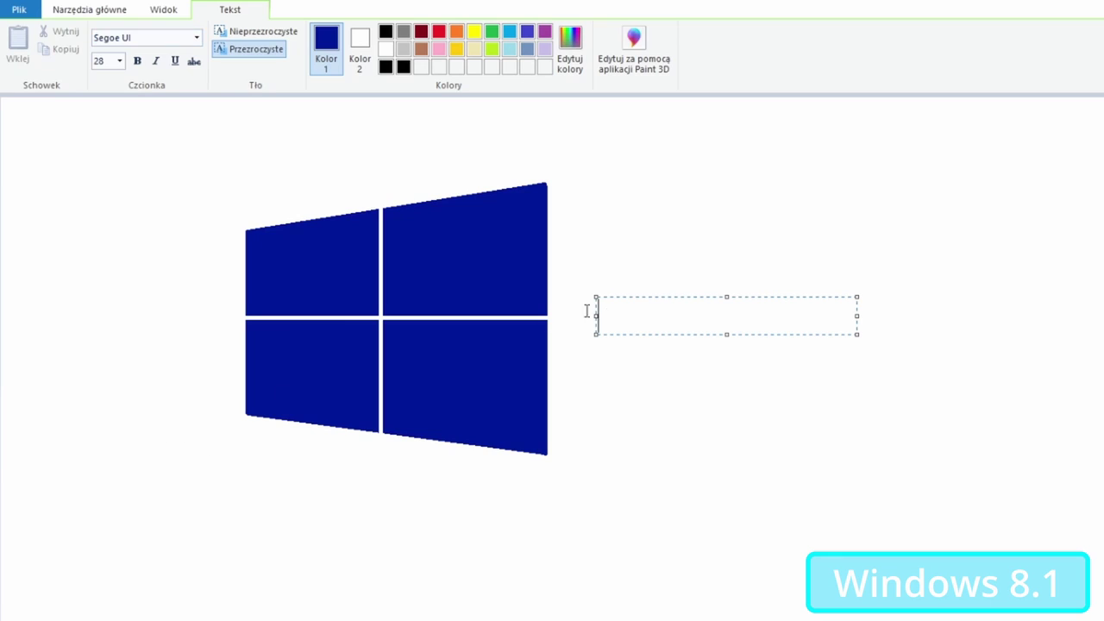
Step: Type 'Windows 8.1' in large navy Segoe UI beside the flag, widened to one line
drag(856, 333, 1018, 433)
text(28)
text(00)
key(Return)
text(Wind)
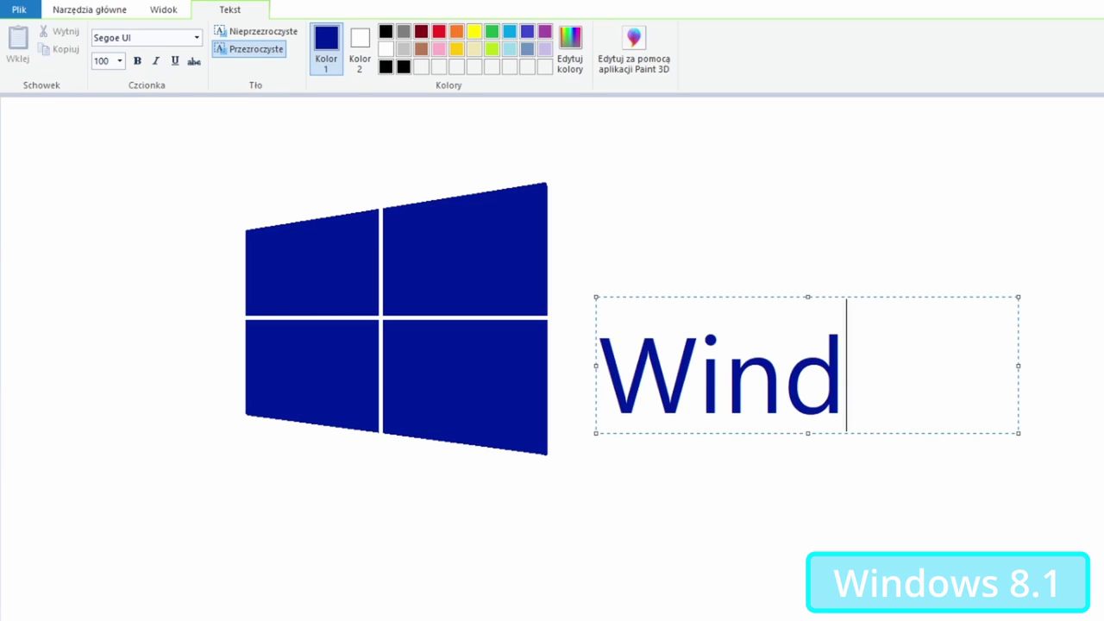
text(ows 8.1)
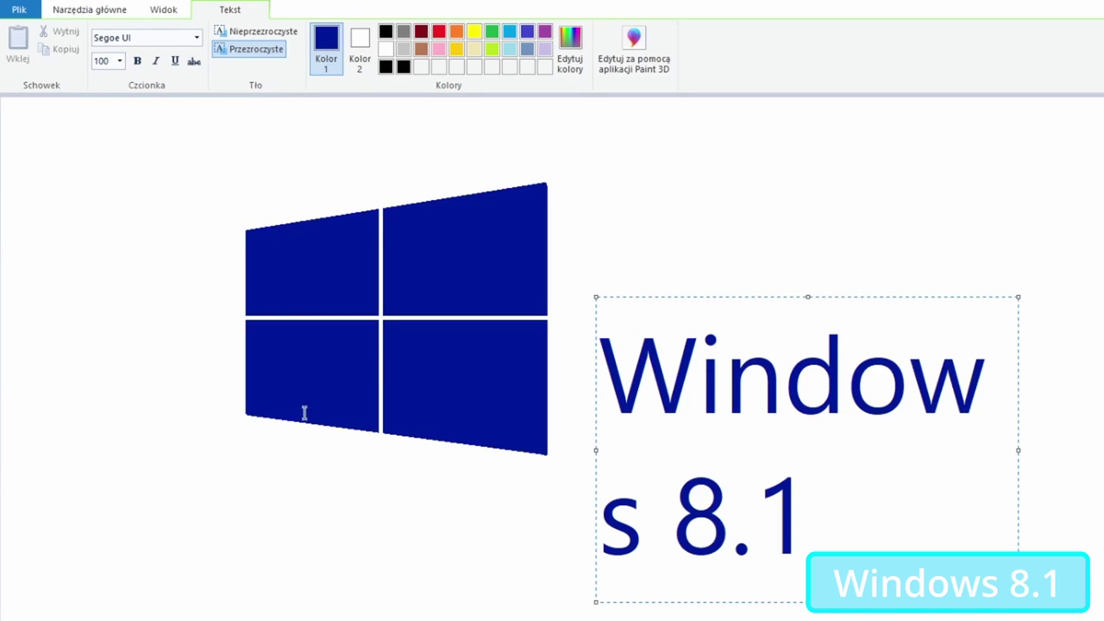
drag(1018, 450, 1103, 450)
drag(706, 299, 667, 269)
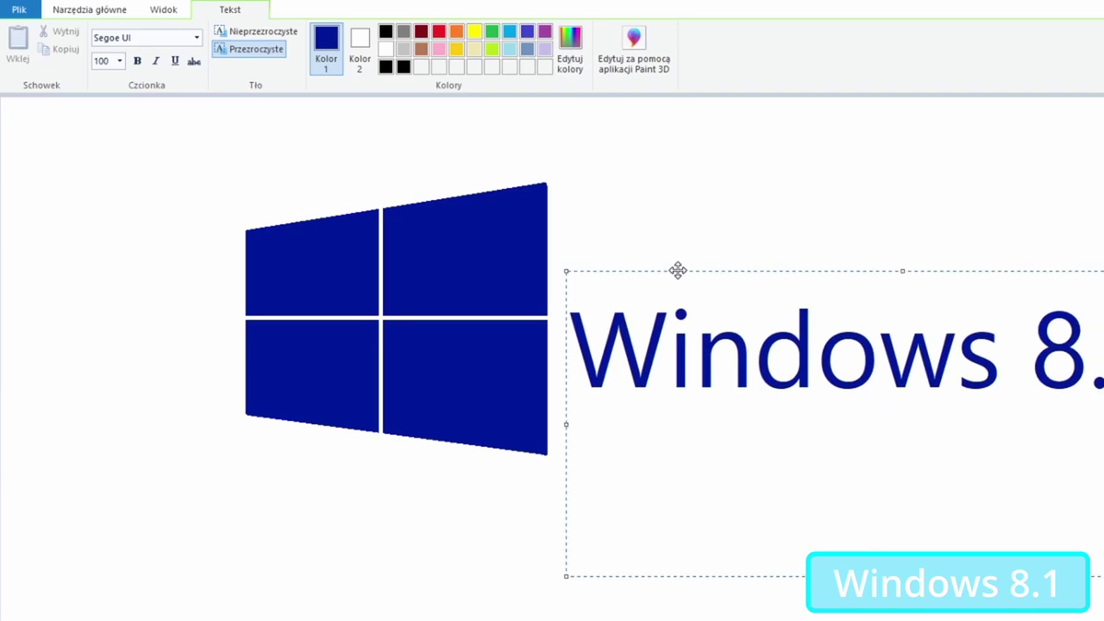
click(619, 125)
Step: Move the navy flag left and down, then set the Windows 8.1 text beside it
drag(185, 167, 550, 466)
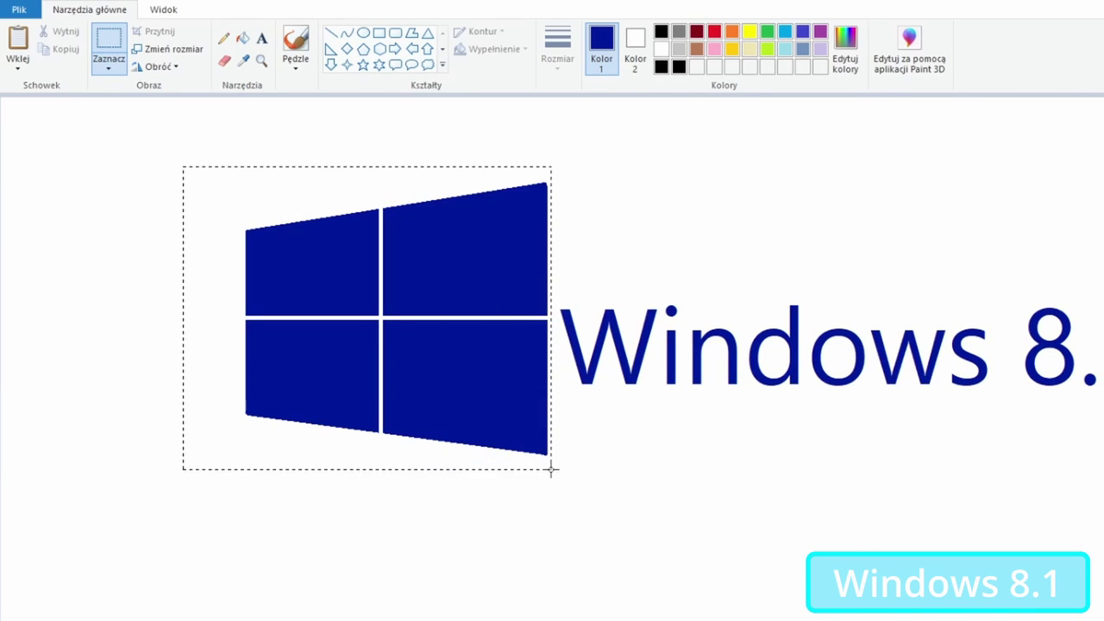
drag(500, 415, 330, 462)
drag(552, 244, 1102, 417)
drag(1060, 342, 960, 372)
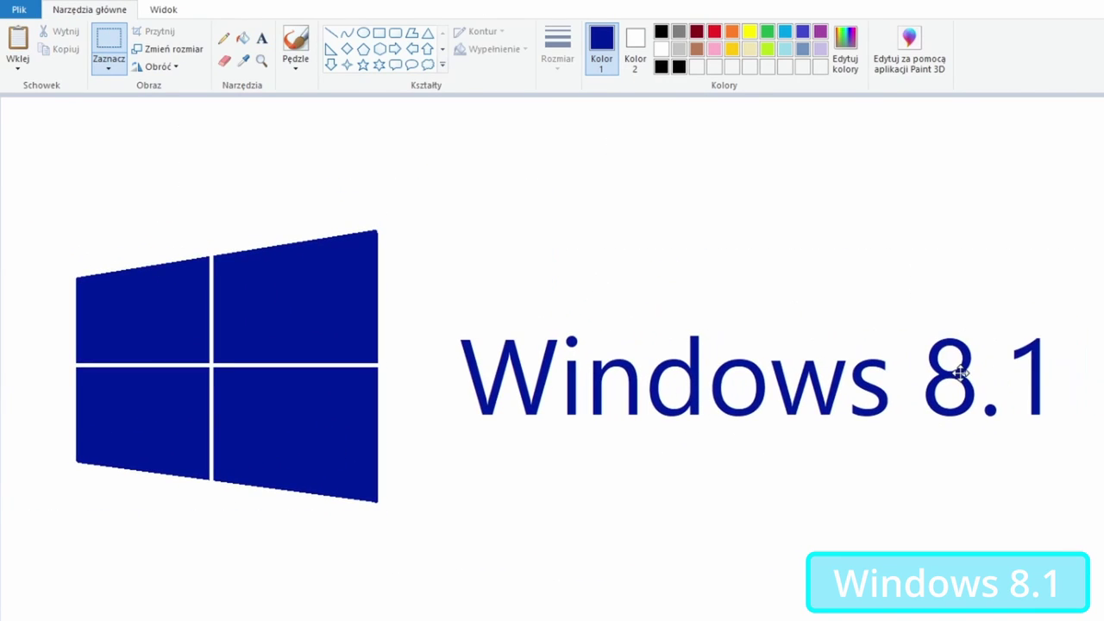
click(836, 241)
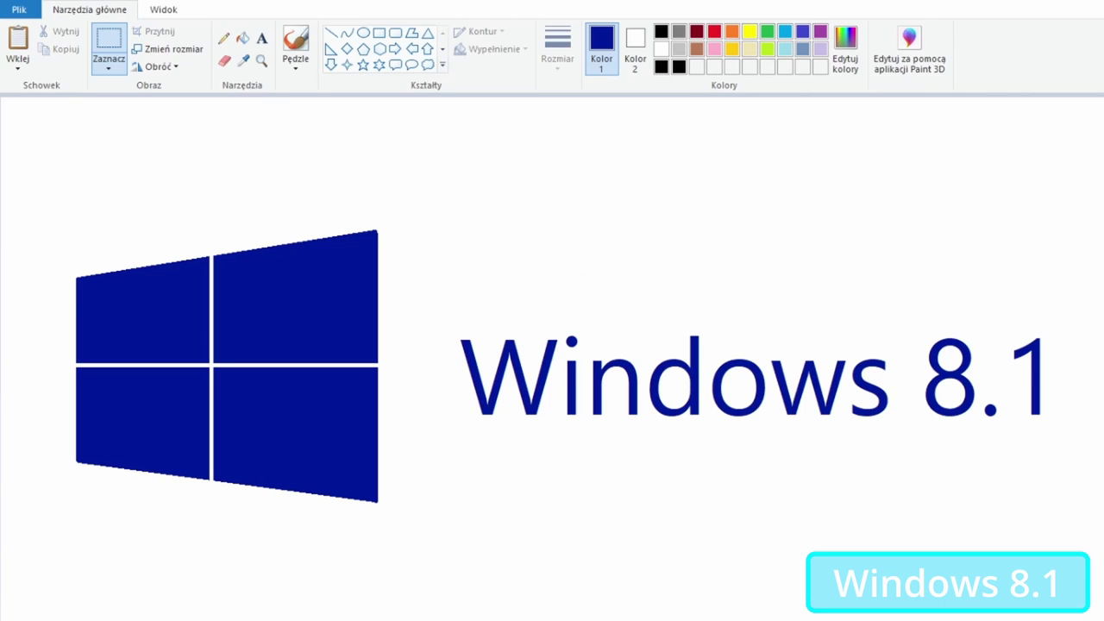